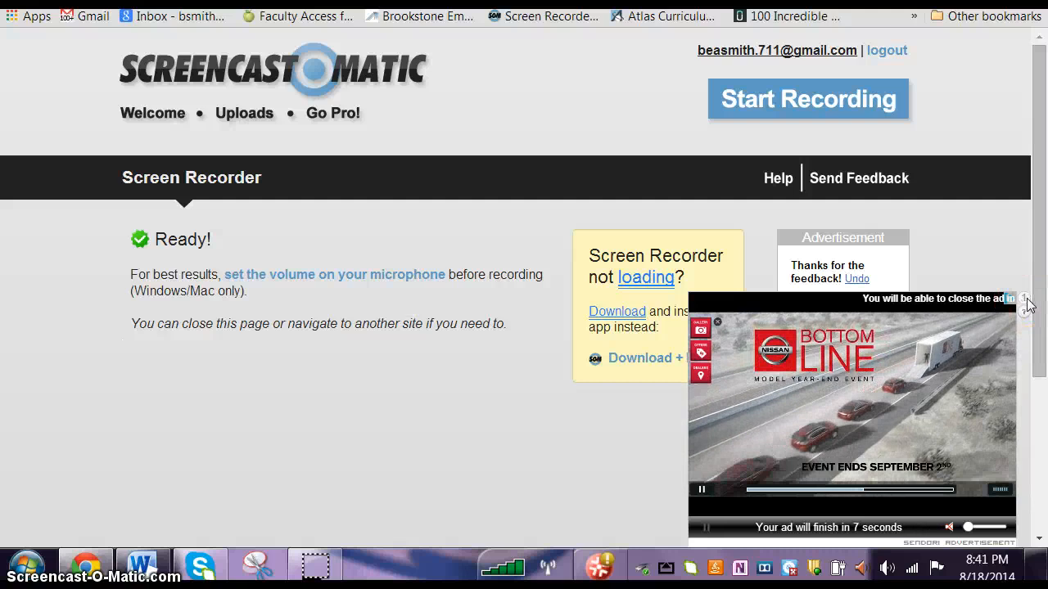
Step: Close the video advertisement and unpin the Snipping Tool from the taskbar
{"action": "left_click", "coordinate": [1024, 299]}
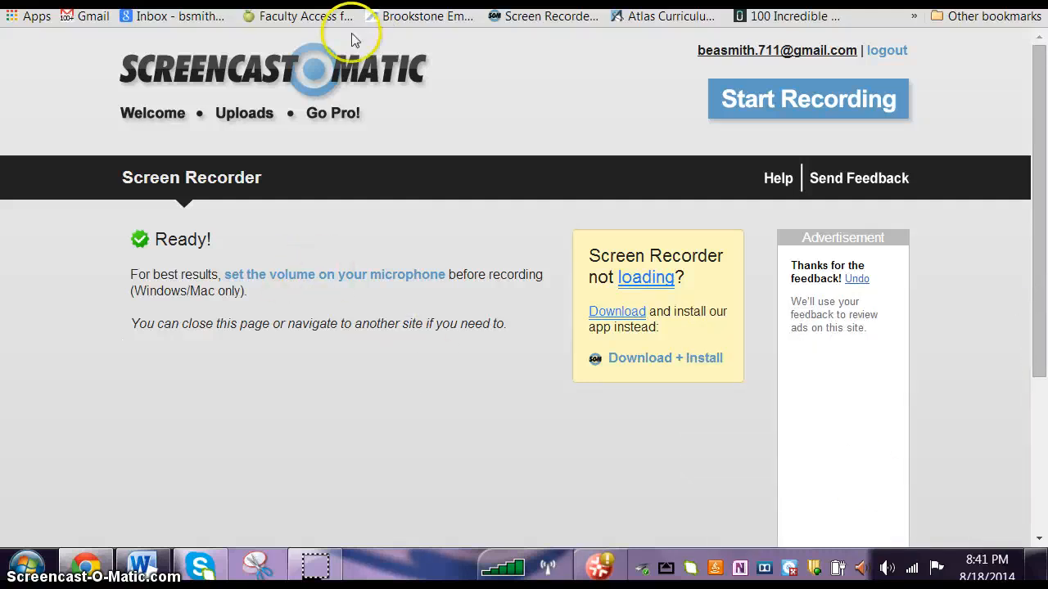
{"action": "right_click", "coordinate": [260, 571]}
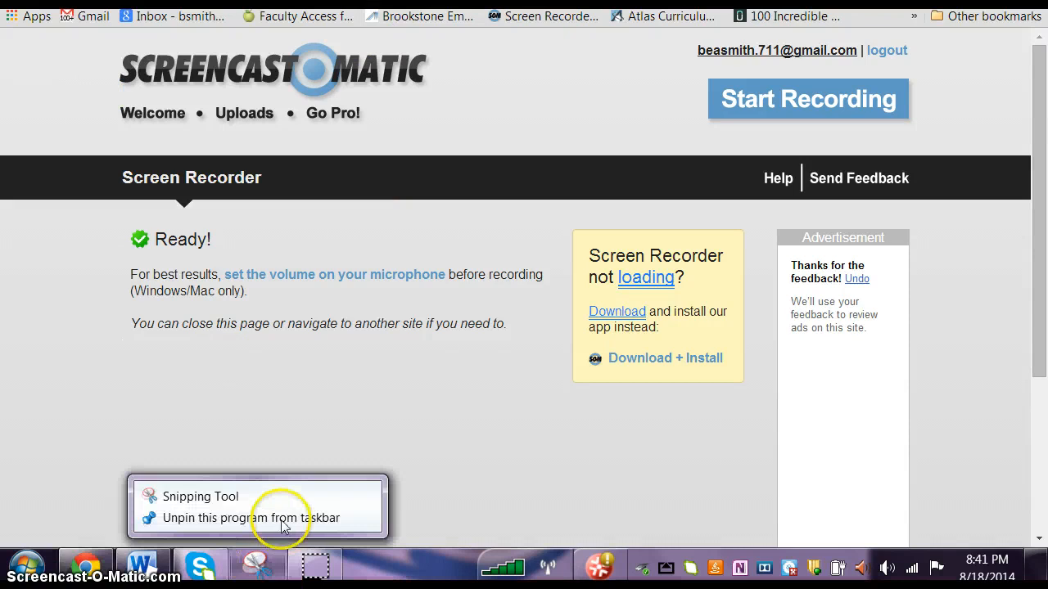
{"action": "left_click", "coordinate": [281, 518]}
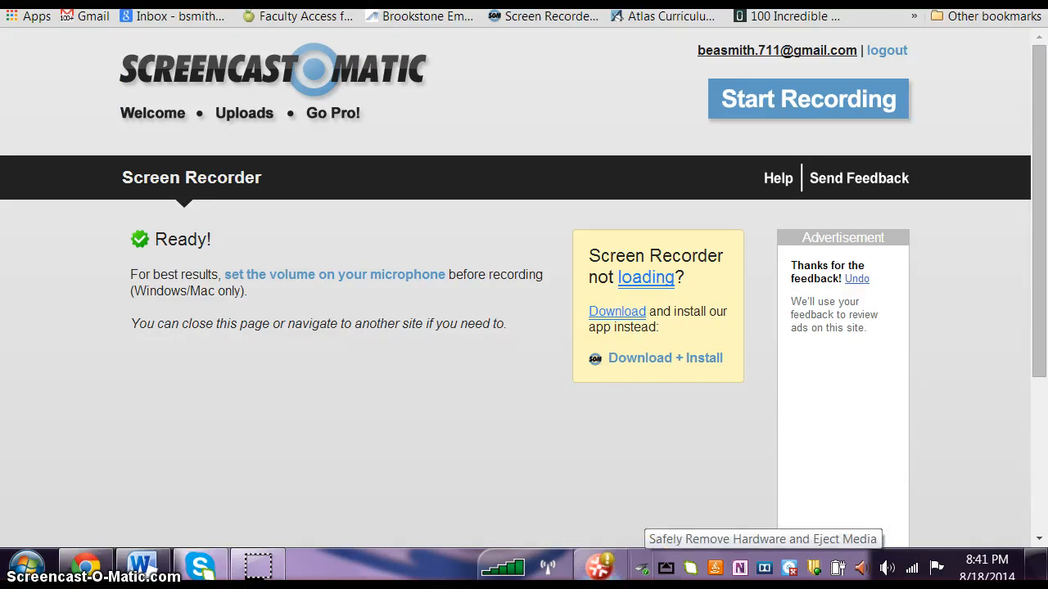
Step: Search the computer's programs for "snipp" and pin the Snipping Tool to the taskbar
{"action": "left_click", "coordinate": [29, 566]}
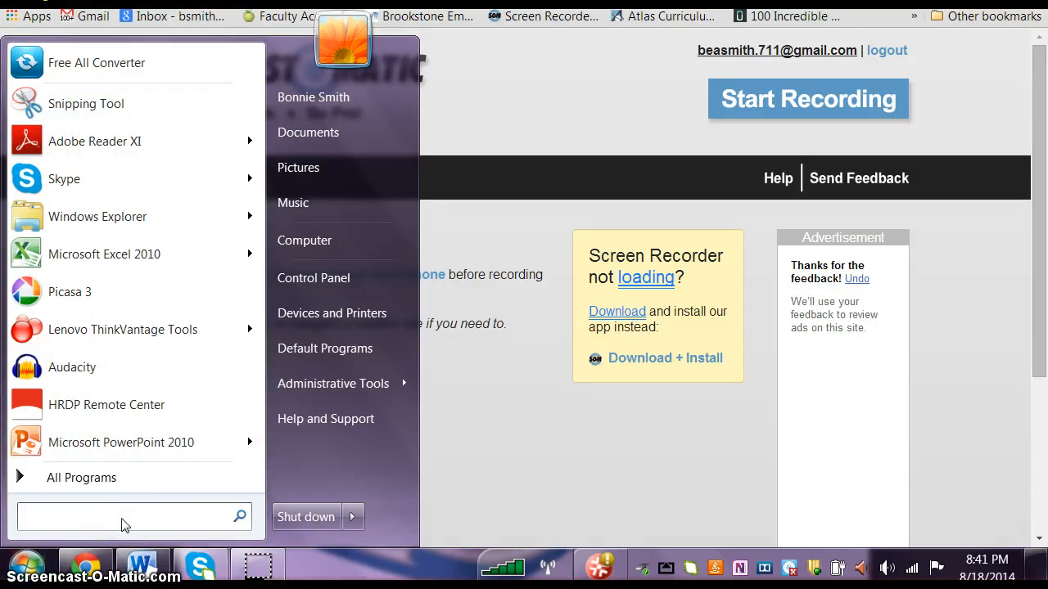
{"action": "type", "text": "snipp"}
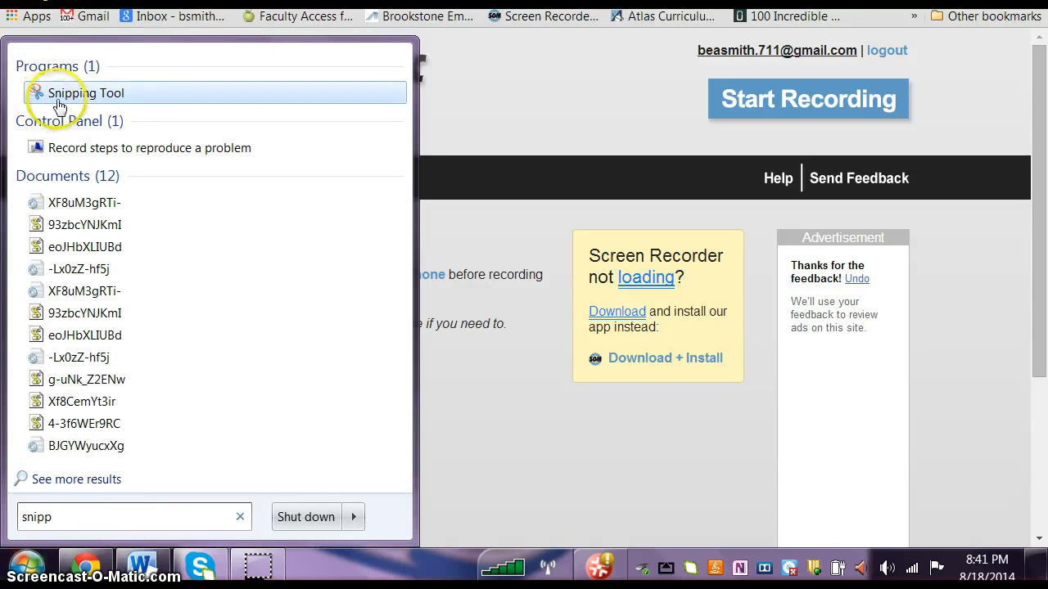
{"action": "right_click", "coordinate": [97, 94]}
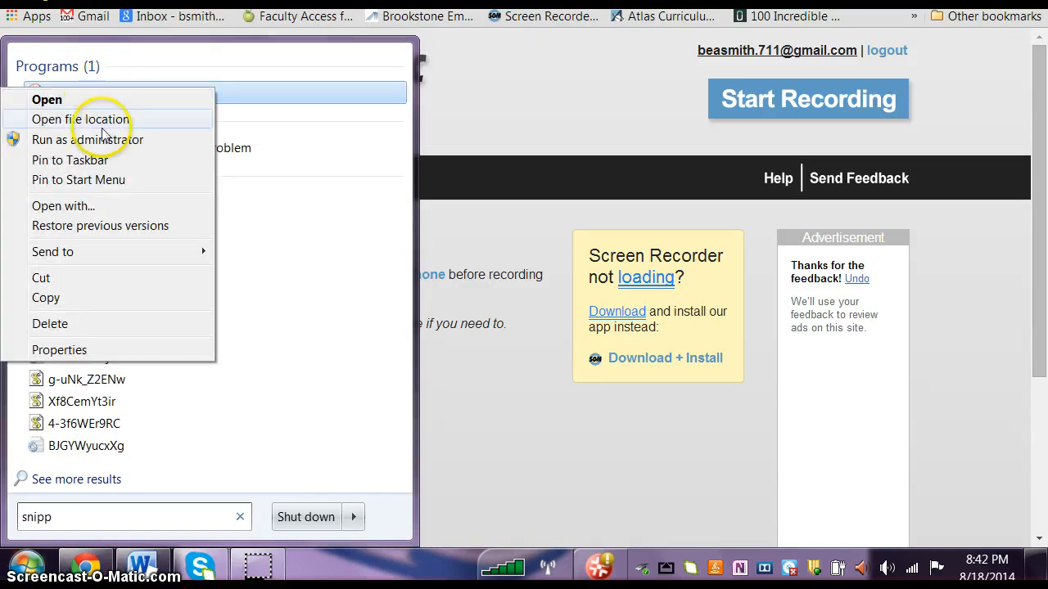
{"action": "left_click", "coordinate": [105, 160]}
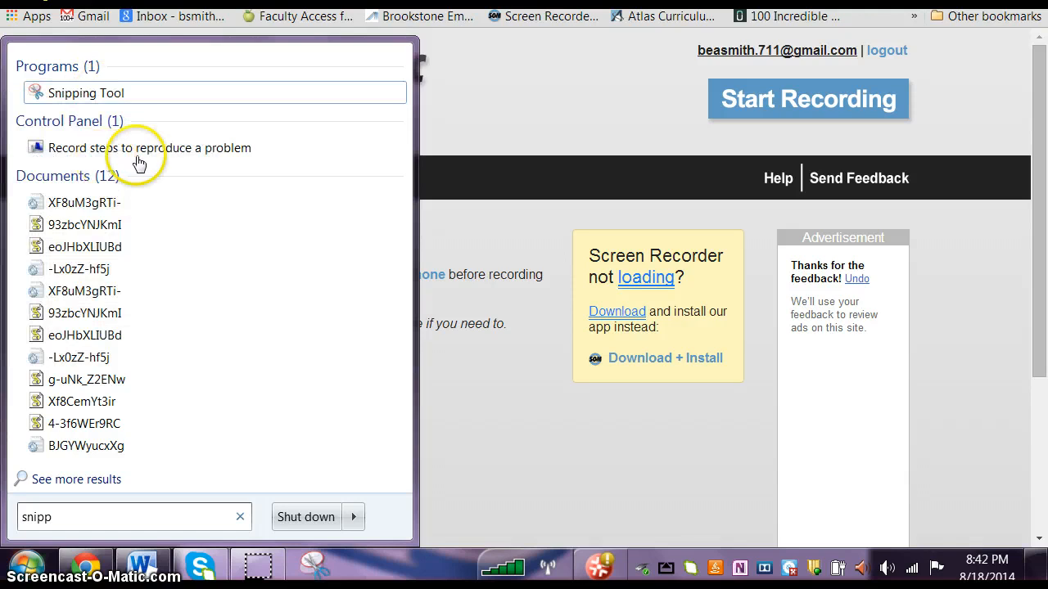
{"action": "left_click", "coordinate": [484, 102]}
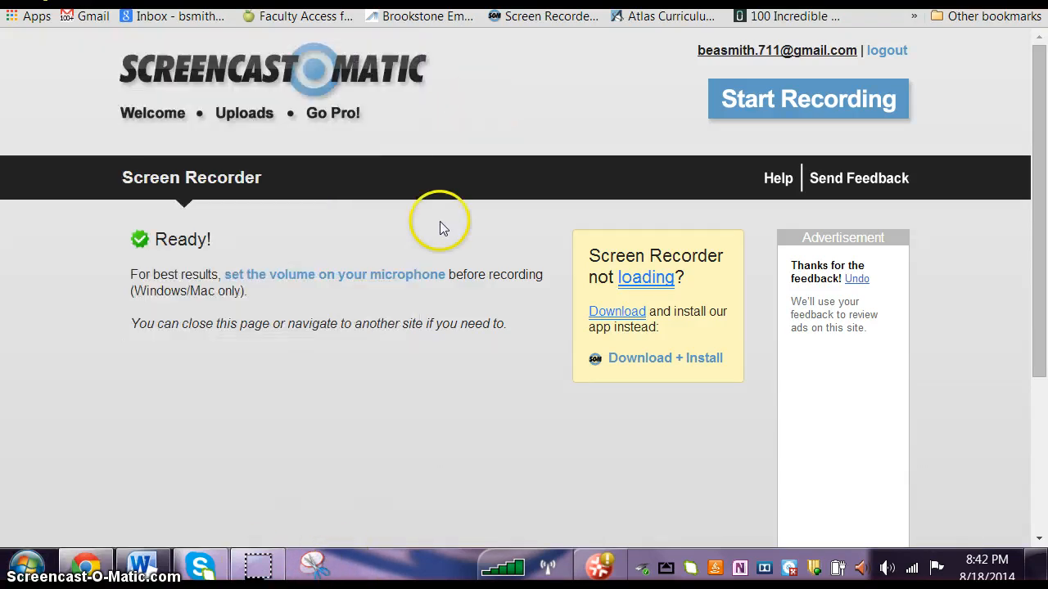
Step: Switch to the Word document and capture a snip of the "Faculty of excellence" paragraphs with the Snipping Tool
{"action": "left_click", "coordinate": [154, 565]}
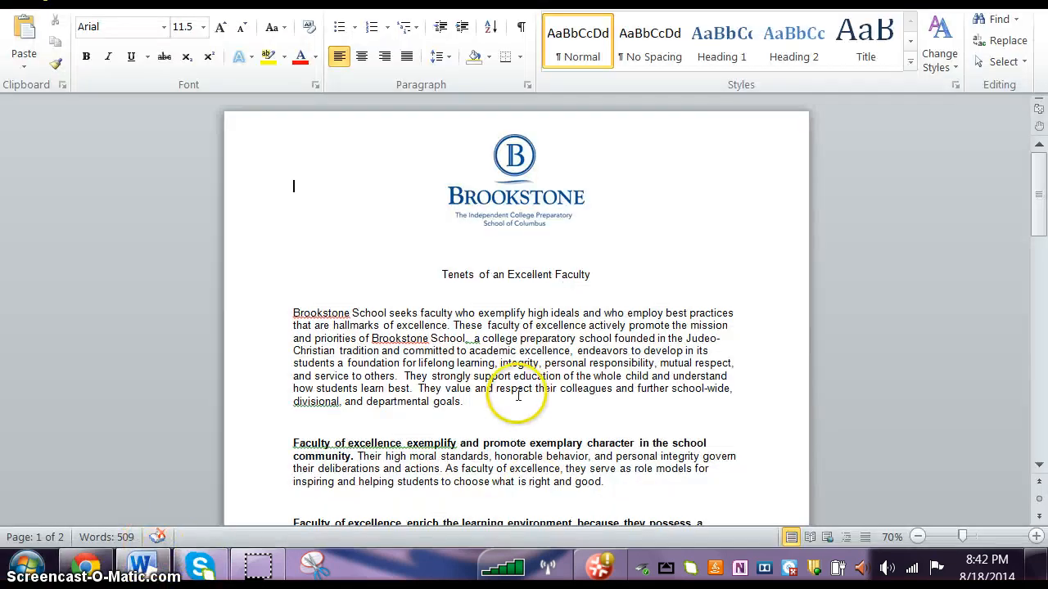
{"action": "scroll", "coordinate": [524, 388], "scroll_direction": "down", "scroll_amount": 3}
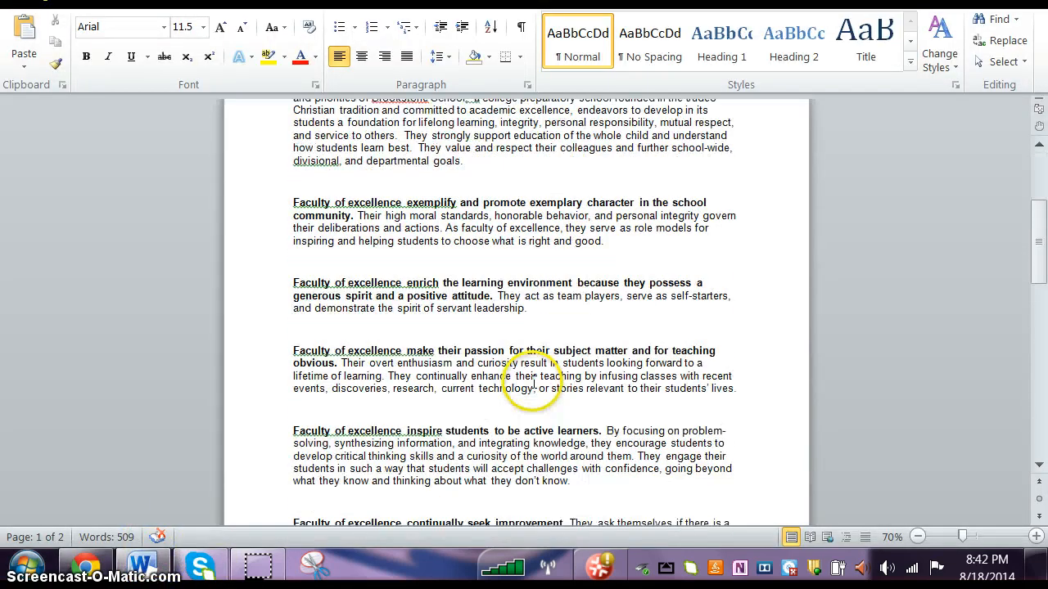
{"action": "scroll", "coordinate": [533, 383], "scroll_direction": "up", "scroll_amount": 1}
{"action": "scroll", "coordinate": [530, 376], "scroll_direction": "down", "scroll_amount": 2}
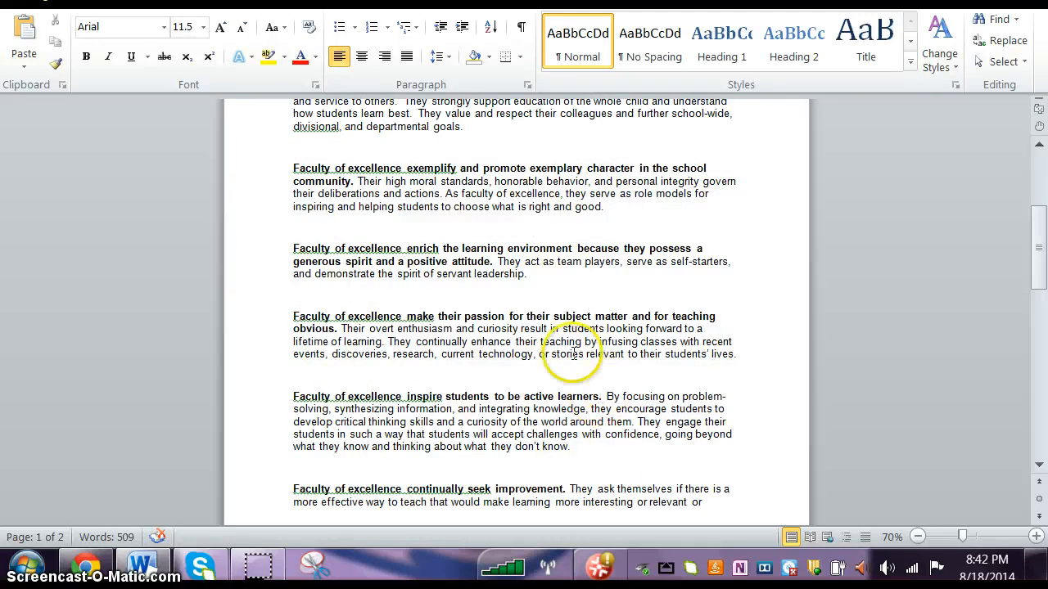
{"action": "left_click", "coordinate": [313, 566]}
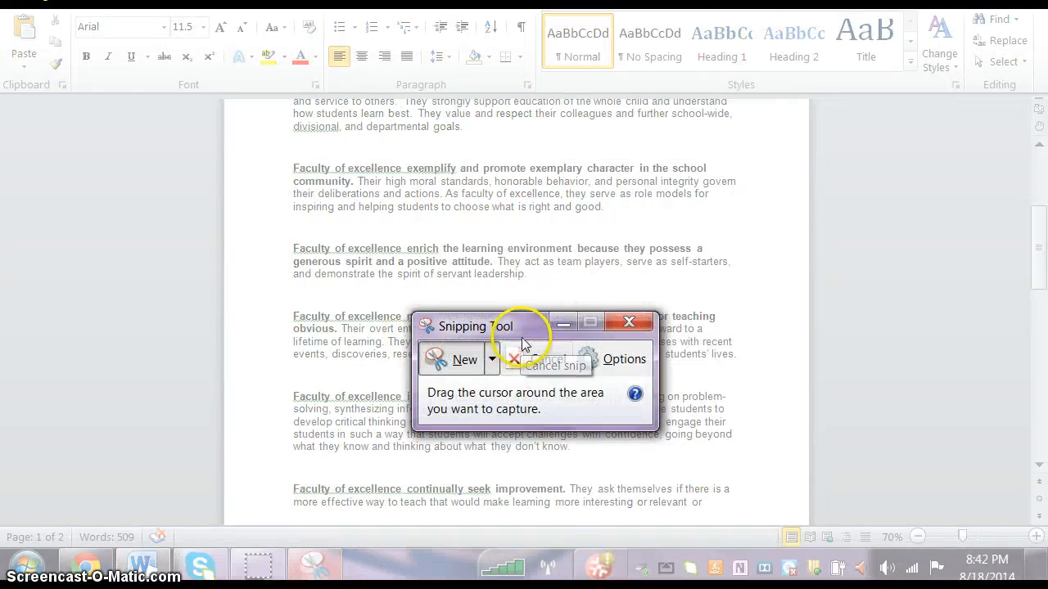
{"action": "left_click_drag", "start_coordinate": [526, 333], "coordinate": [479, 361]}
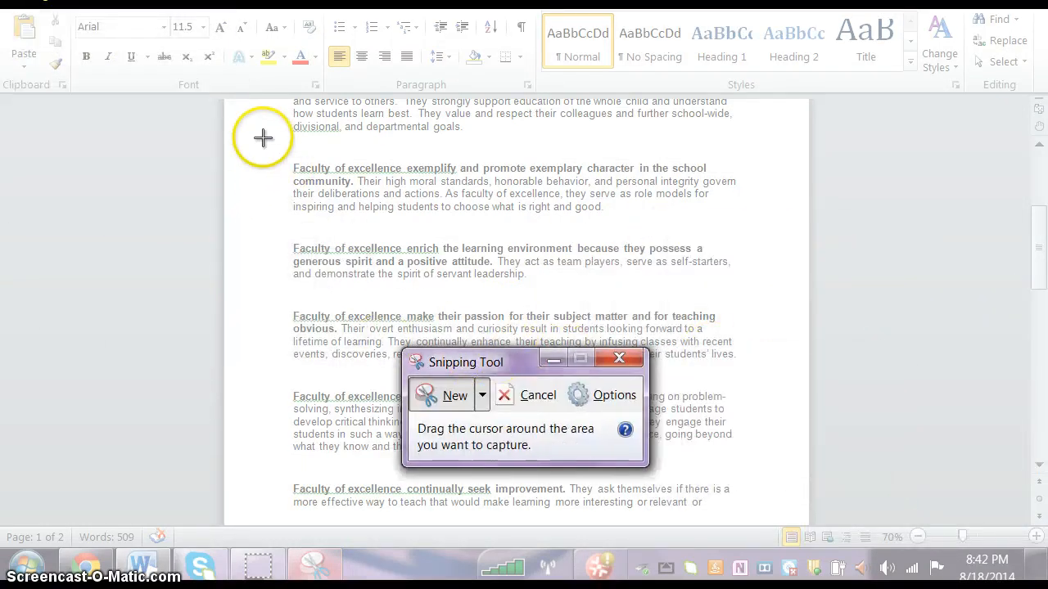
{"action": "left_click_drag", "start_coordinate": [251, 150], "coordinate": [775, 523]}
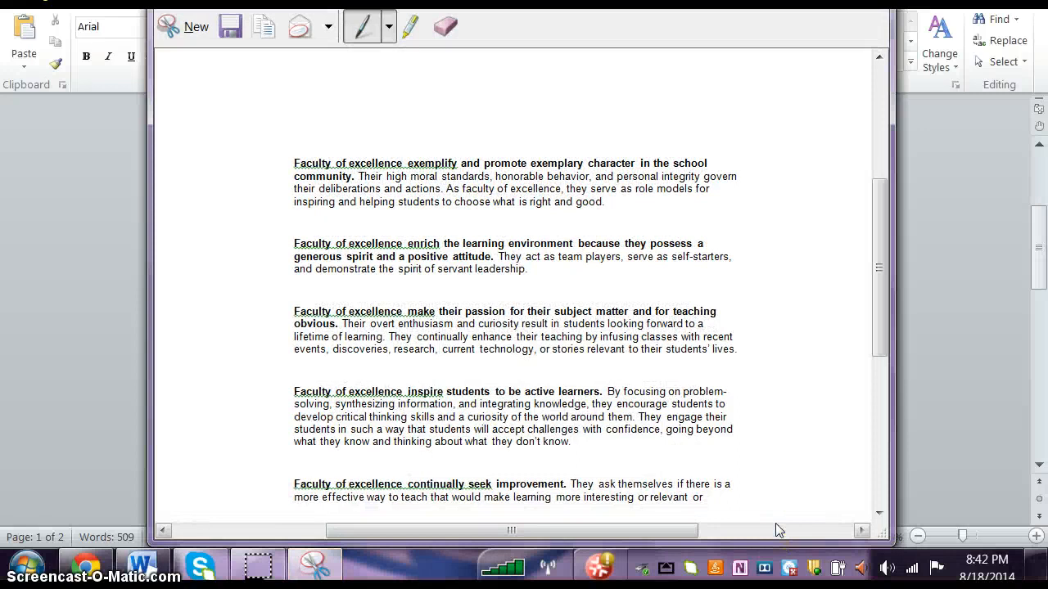
Step: Save the snip as a PNG named "snipping tool test" in the Pictures library and close the Snipping Tool
{"action": "left_click_drag", "start_coordinate": [667, 3], "coordinate": [671, 115]}
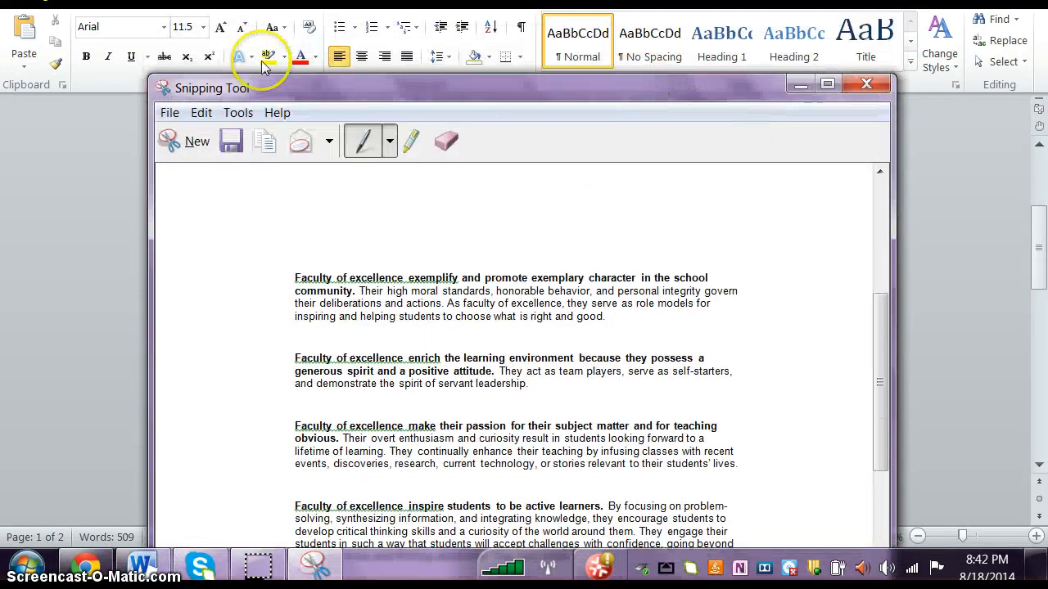
{"action": "left_click", "coordinate": [170, 112]}
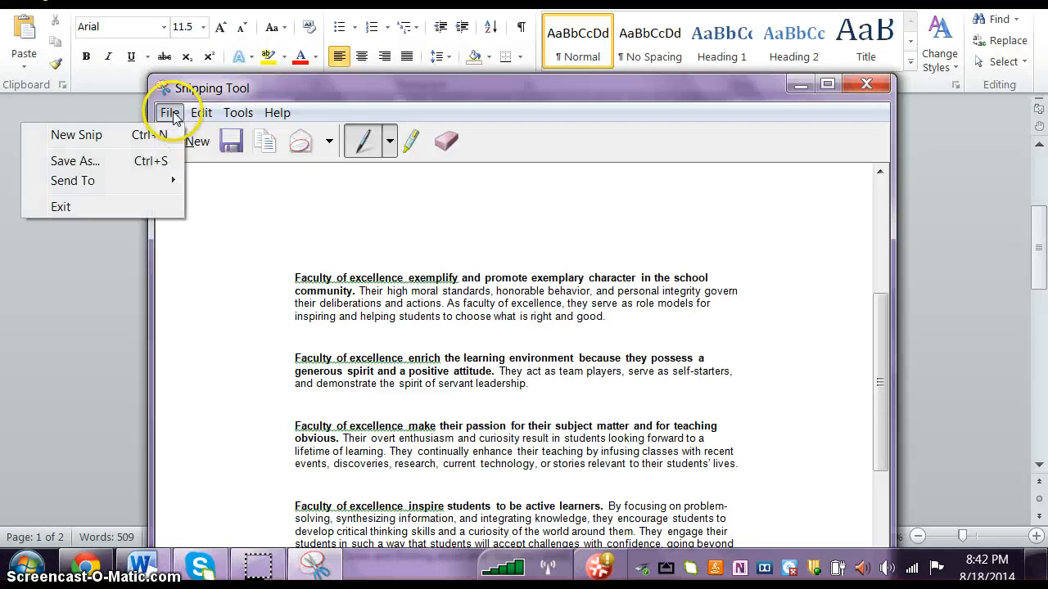
{"action": "left_click", "coordinate": [94, 164]}
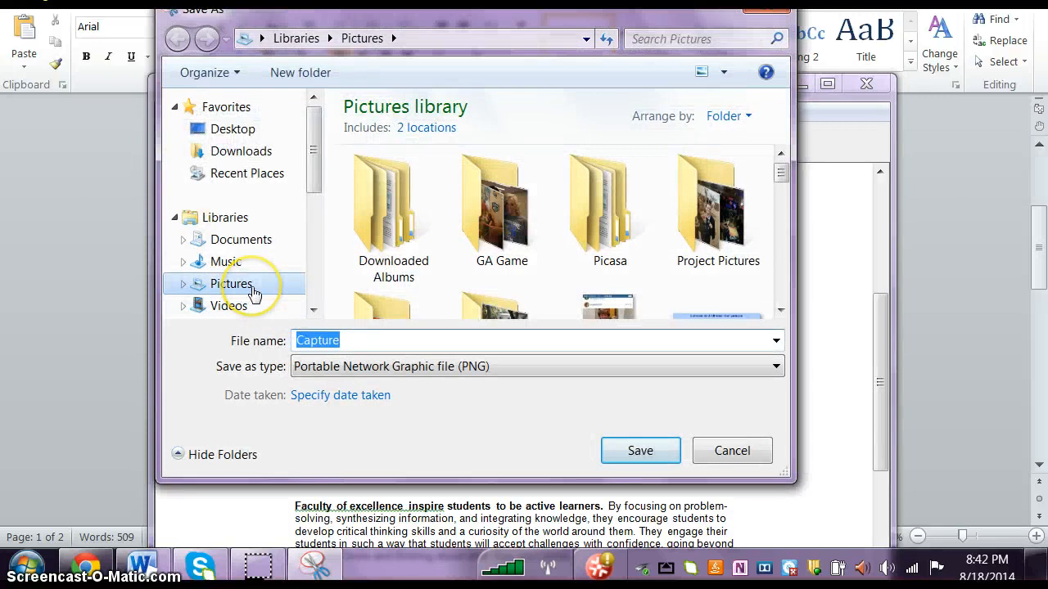
{"action": "left_click", "coordinate": [254, 293]}
{"action": "double_click", "coordinate": [342, 342]}
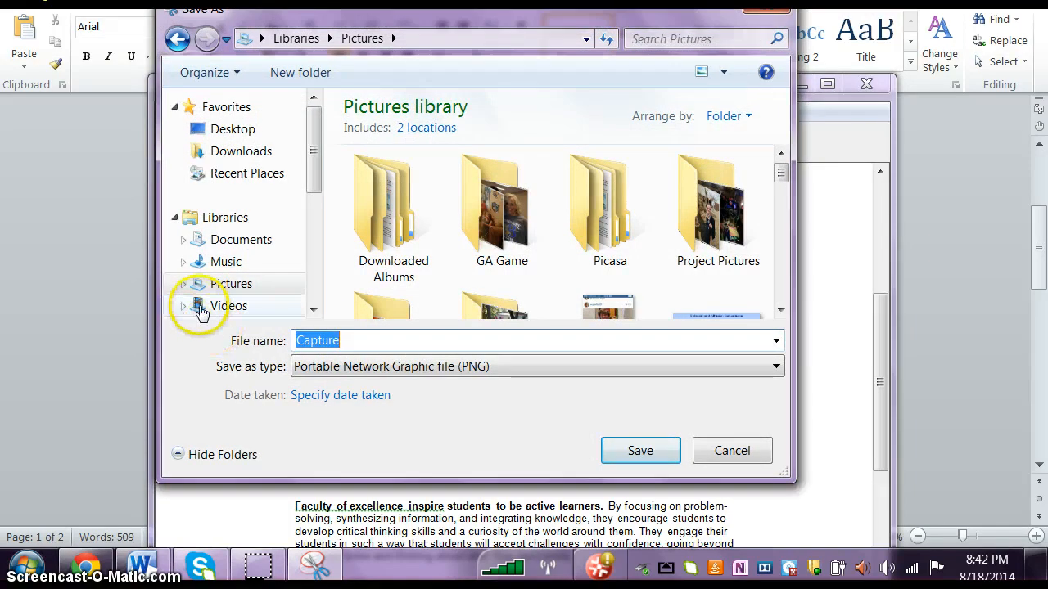
{"action": "key", "text": "BackSpace"}
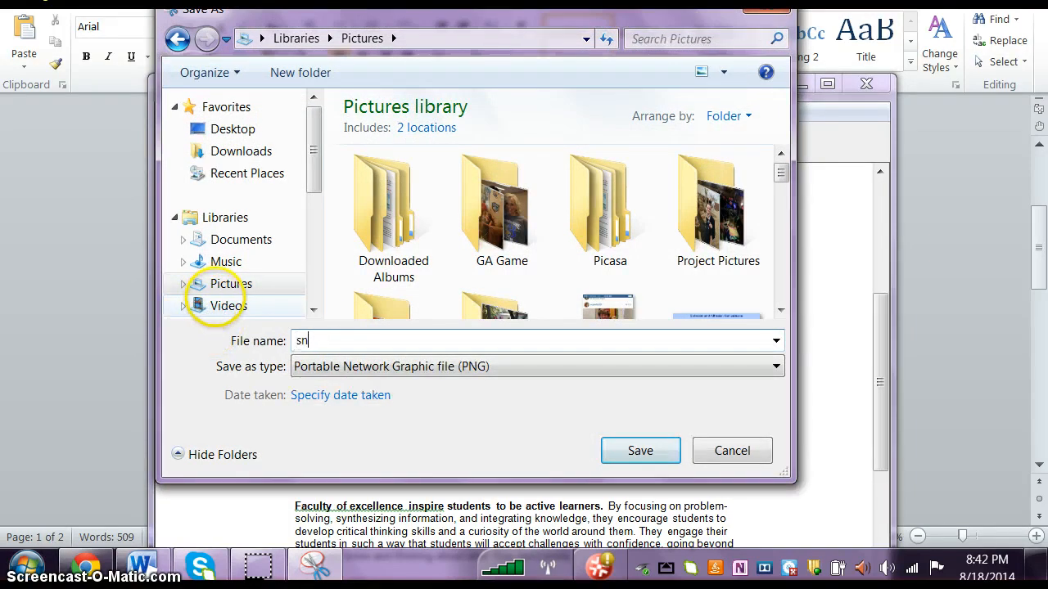
{"action": "left_click", "coordinate": [232, 288]}
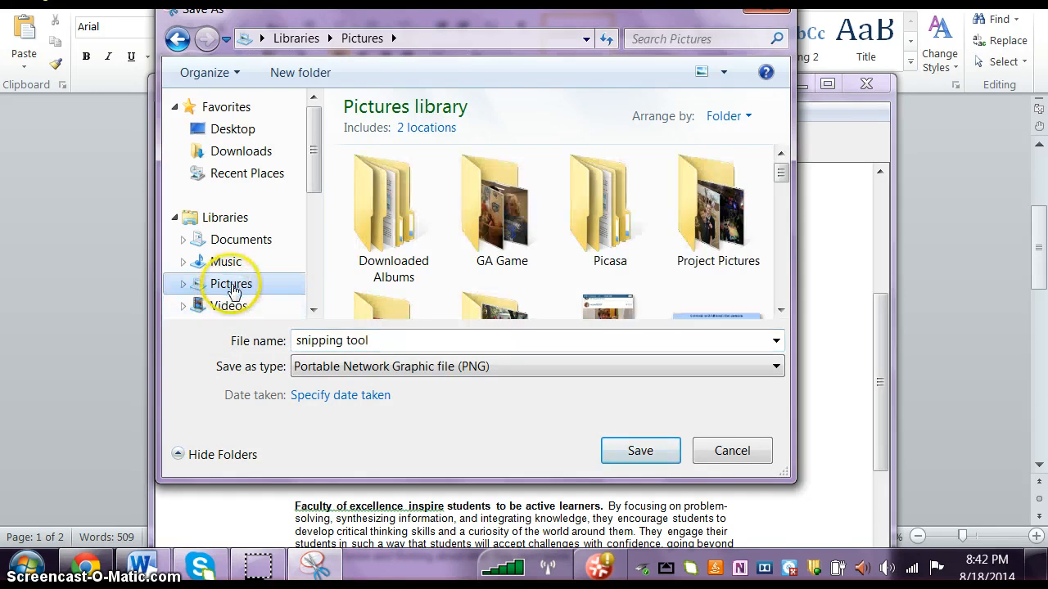
{"action": "left_click", "coordinate": [385, 342]}
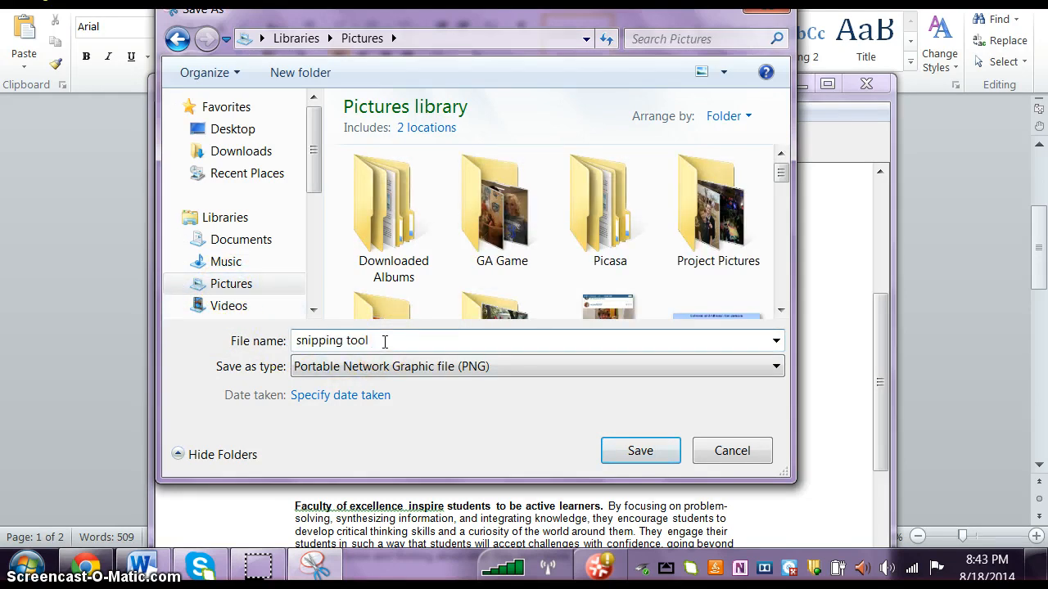
{"action": "left_click", "coordinate": [634, 455]}
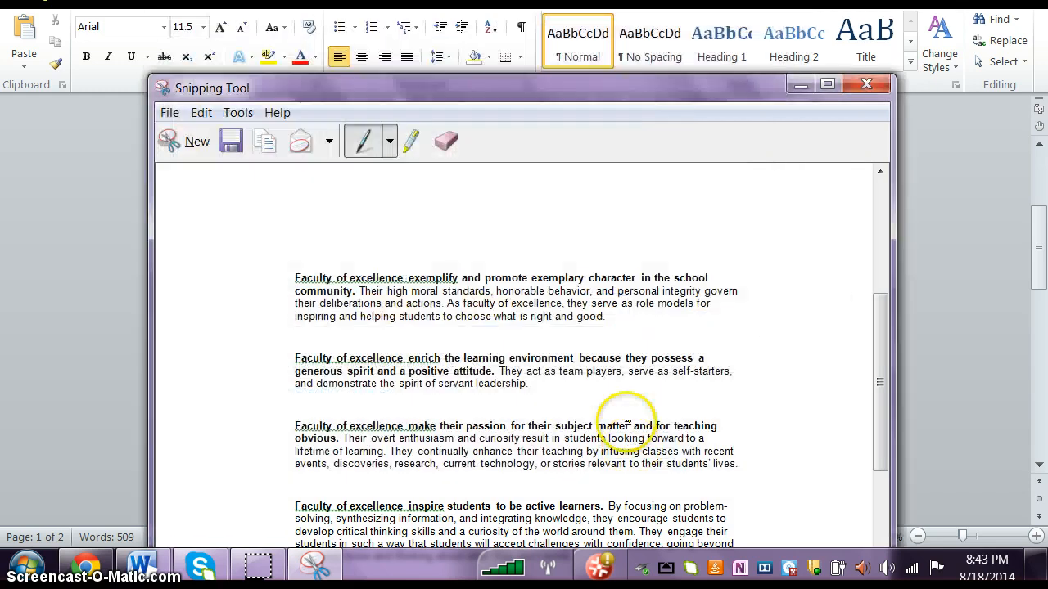
{"action": "left_click", "coordinate": [866, 83]}
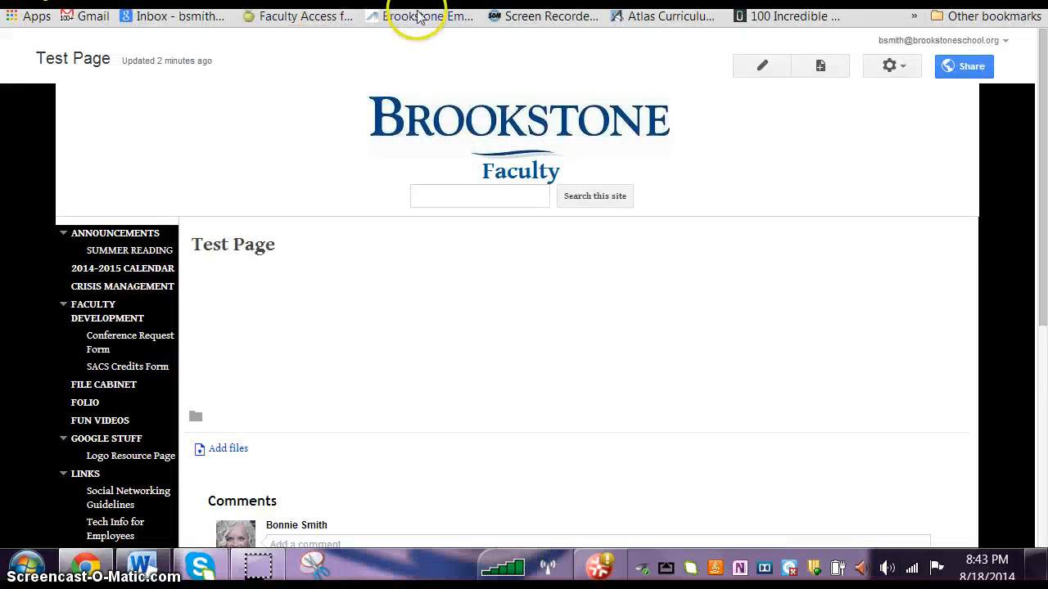
Step: Put the Google Sites Test Page into editing mode and start inserting an image
{"action": "scroll", "coordinate": [106, 264], "scroll_direction": "down", "scroll_amount": 2}
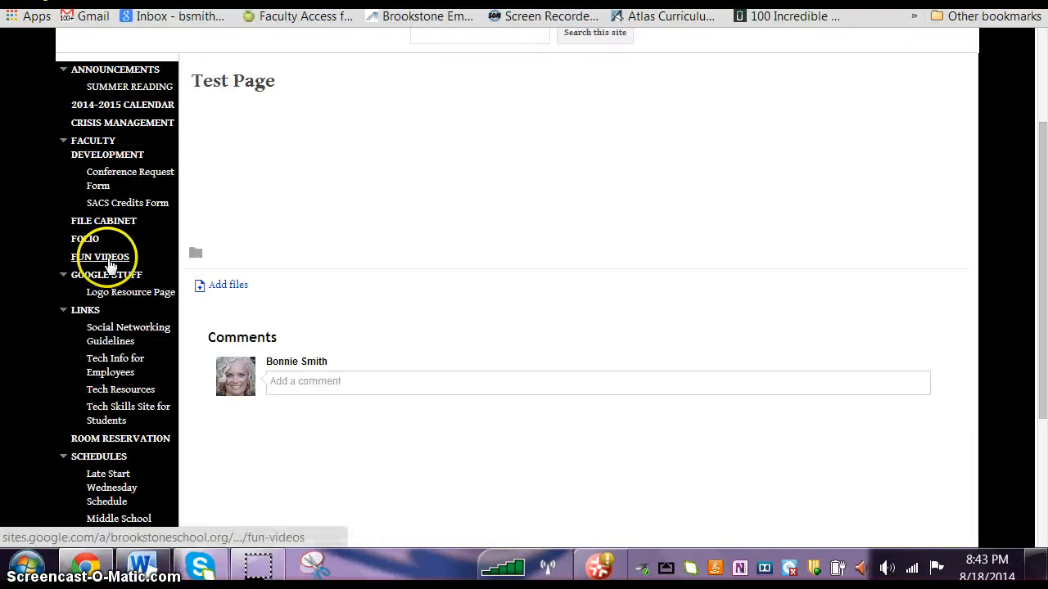
{"action": "scroll", "coordinate": [111, 262], "scroll_direction": "down", "scroll_amount": 2}
{"action": "scroll", "coordinate": [110, 271], "scroll_direction": "up", "scroll_amount": 4}
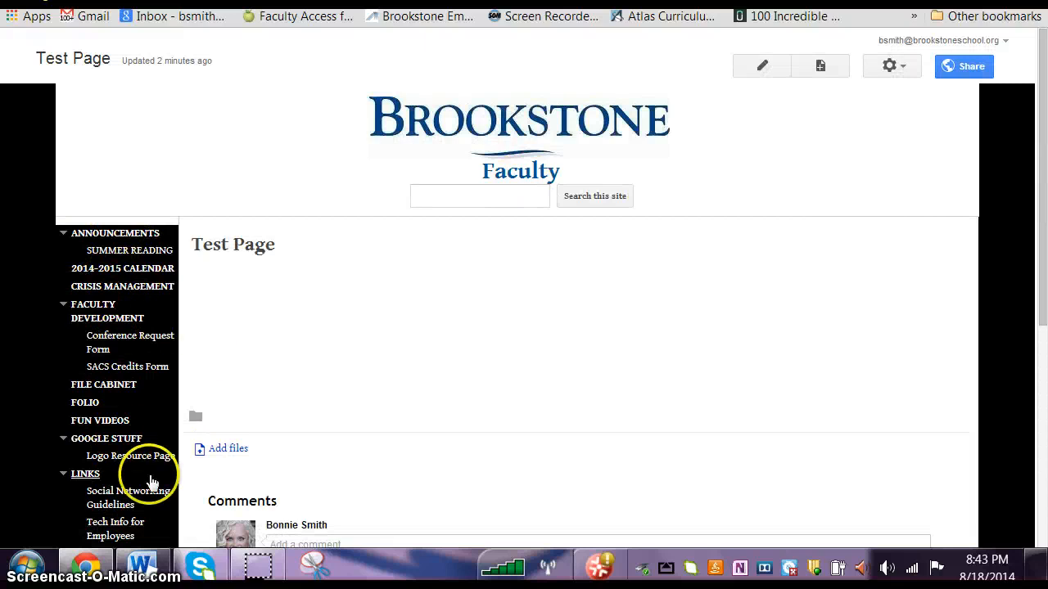
{"action": "left_click", "coordinate": [762, 66]}
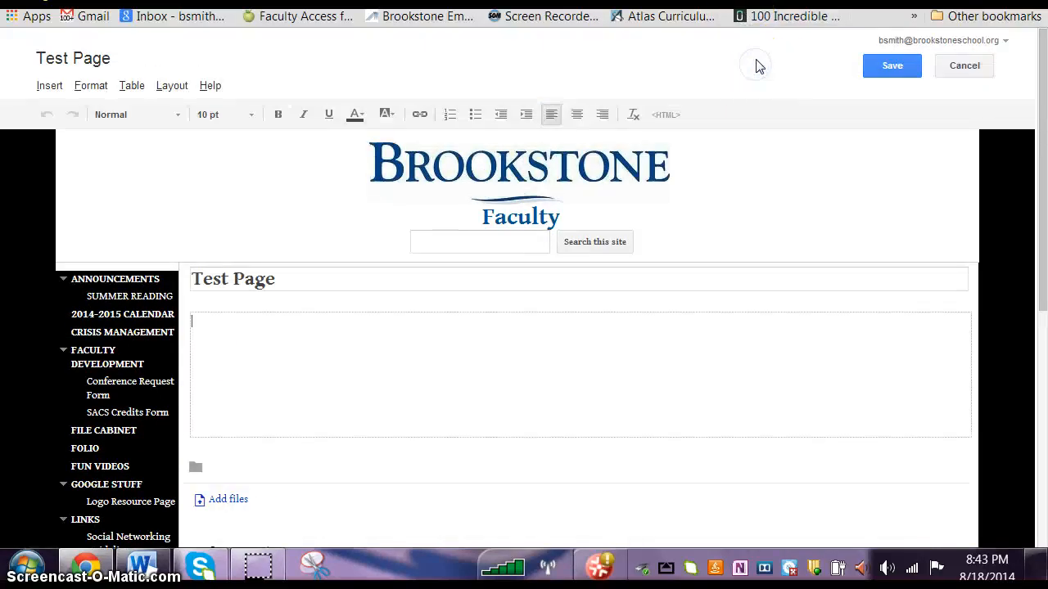
{"action": "left_click", "coordinate": [51, 86]}
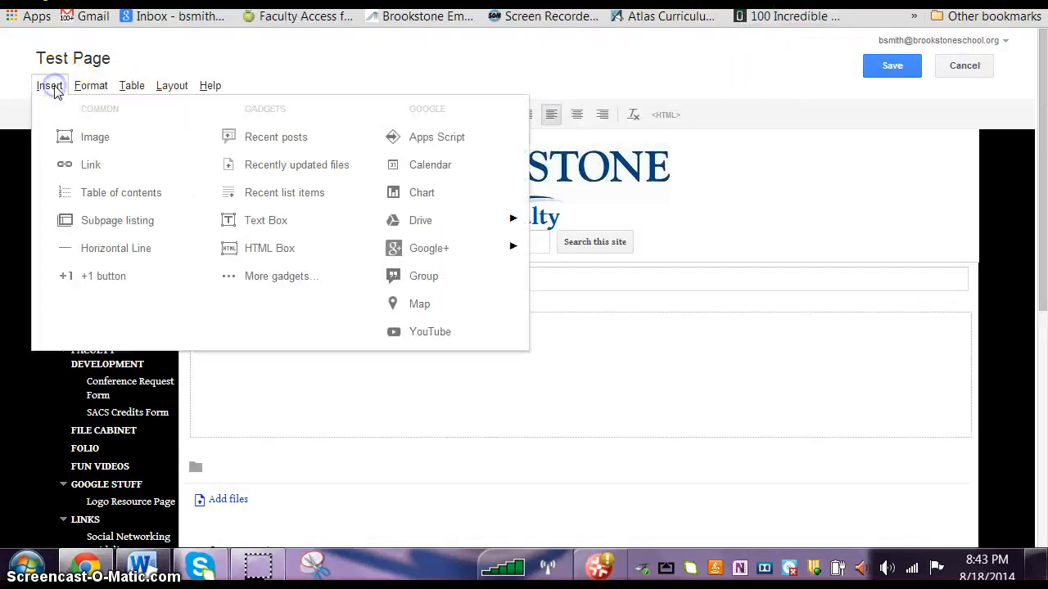
{"action": "left_click", "coordinate": [90, 137]}
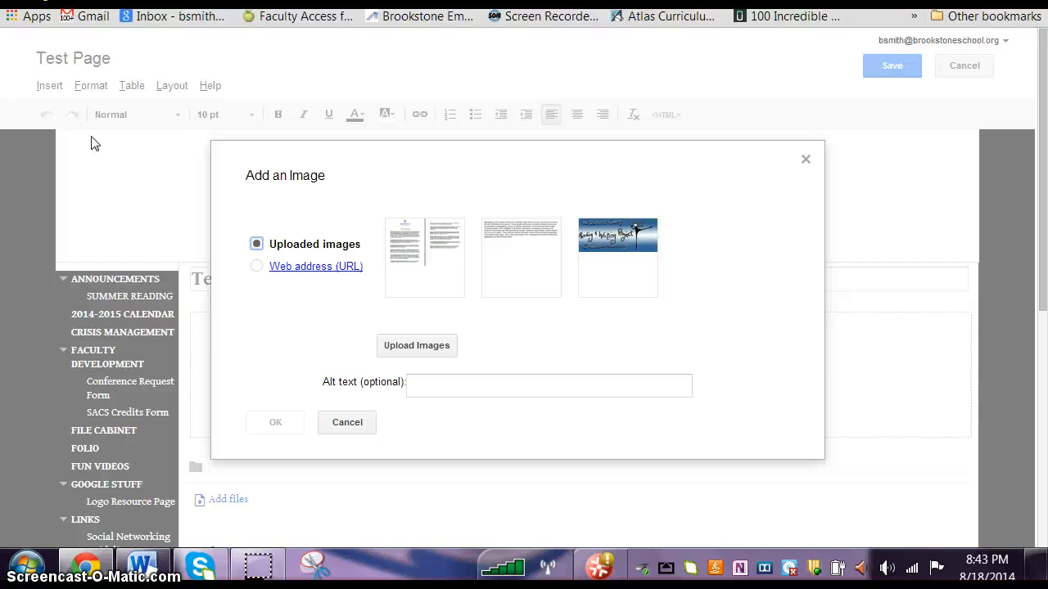
Step: Try to upload the file "snippingtooltest" from the Project Pictures folder
{"action": "left_click", "coordinate": [413, 348]}
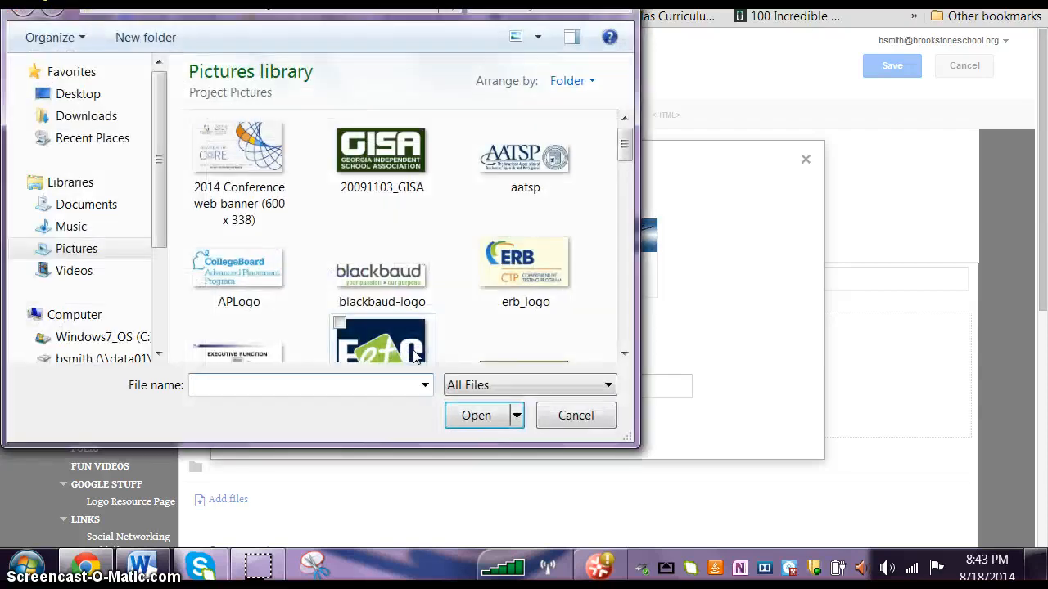
{"action": "left_click", "coordinate": [222, 385]}
{"action": "type", "text": "s"}
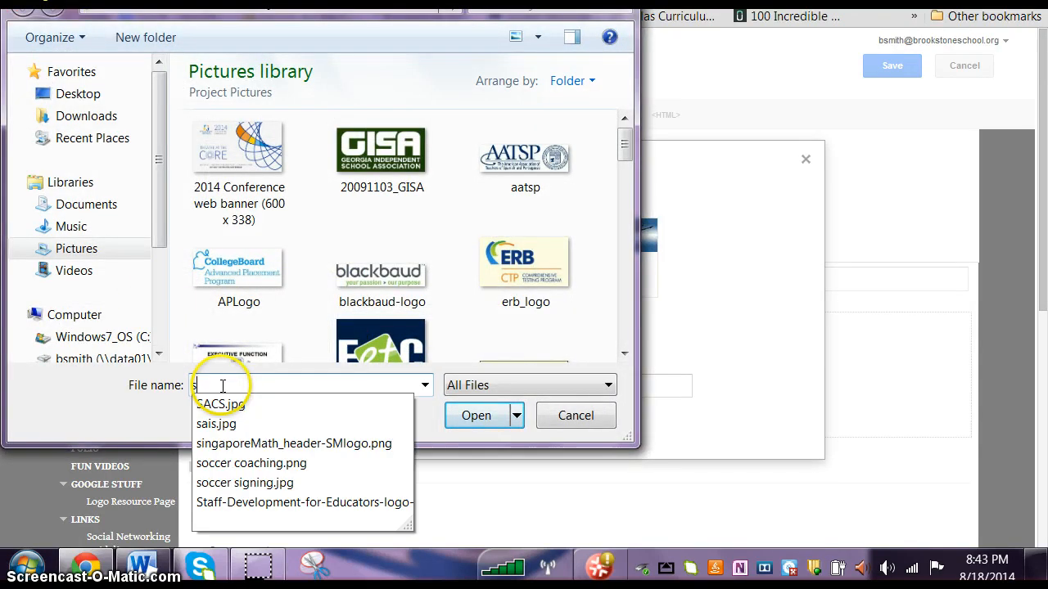
{"action": "type", "text": "nippingtool"}
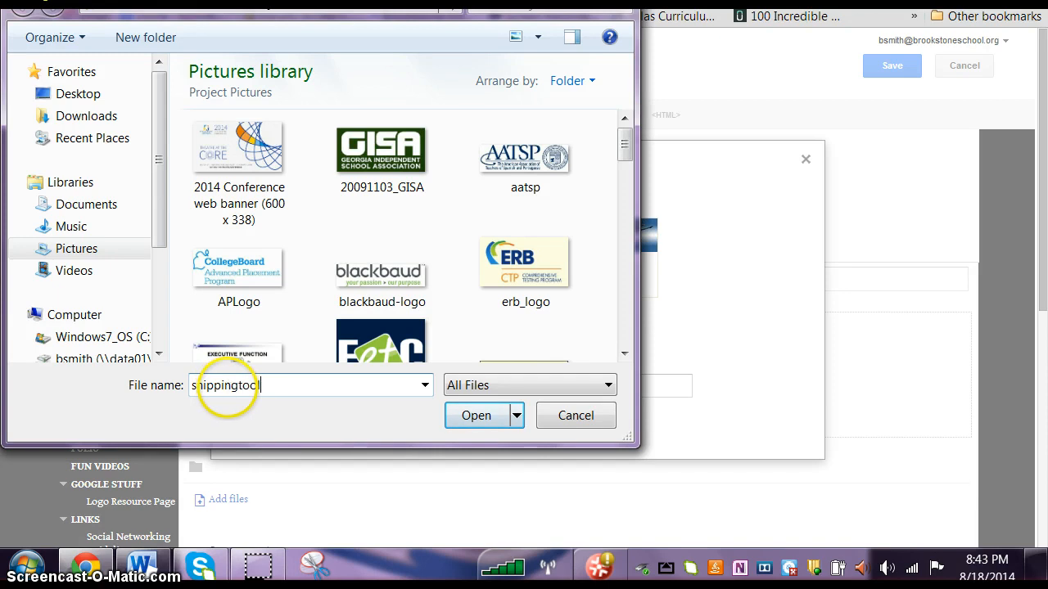
{"action": "type", "text": "test"}
{"action": "key", "text": "Return"}
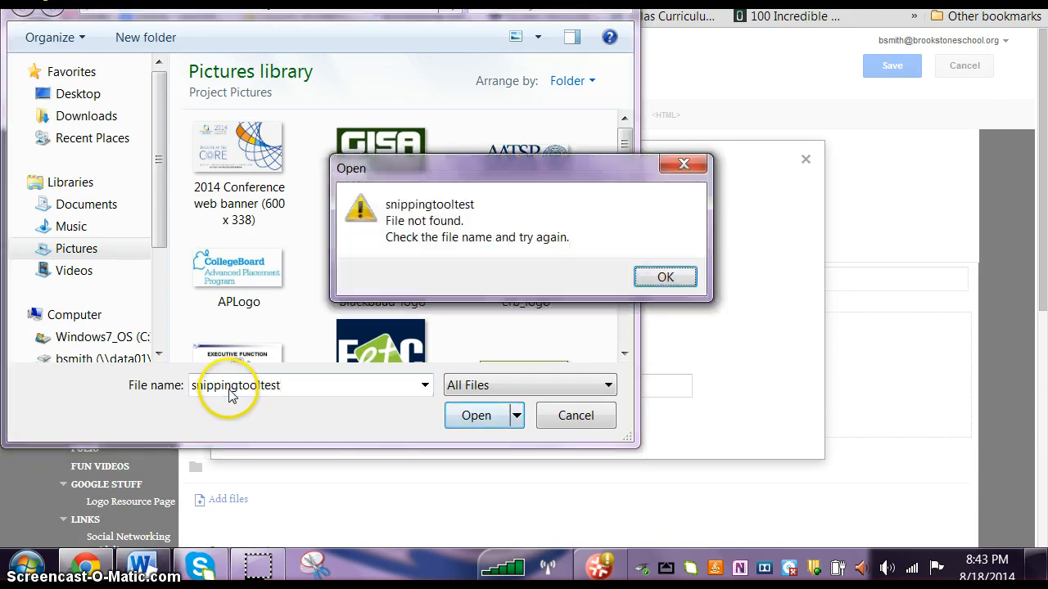
{"action": "left_click", "coordinate": [667, 277]}
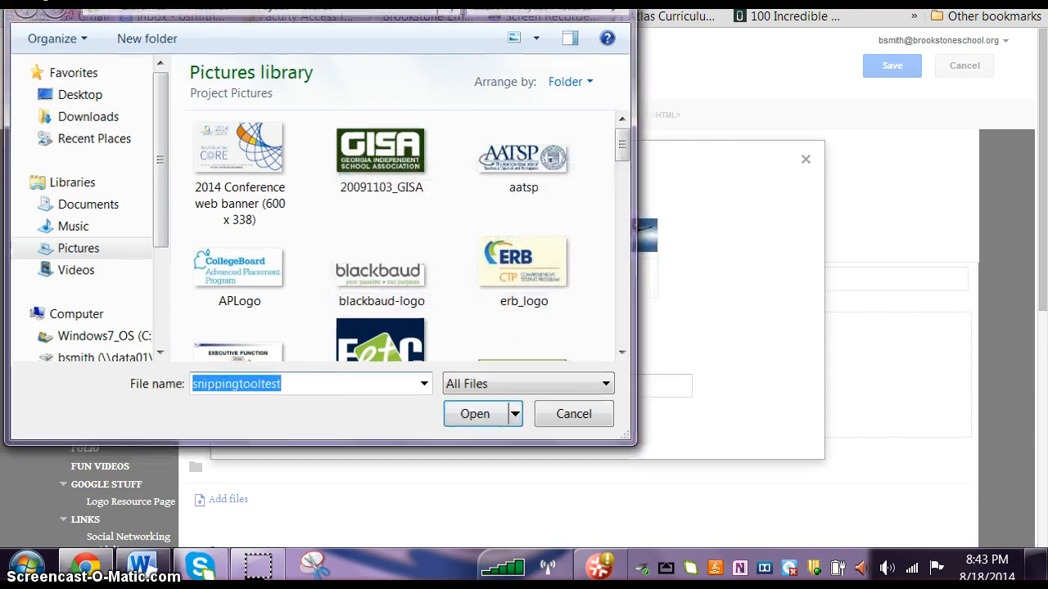
{"action": "key", "text": "Escape"}
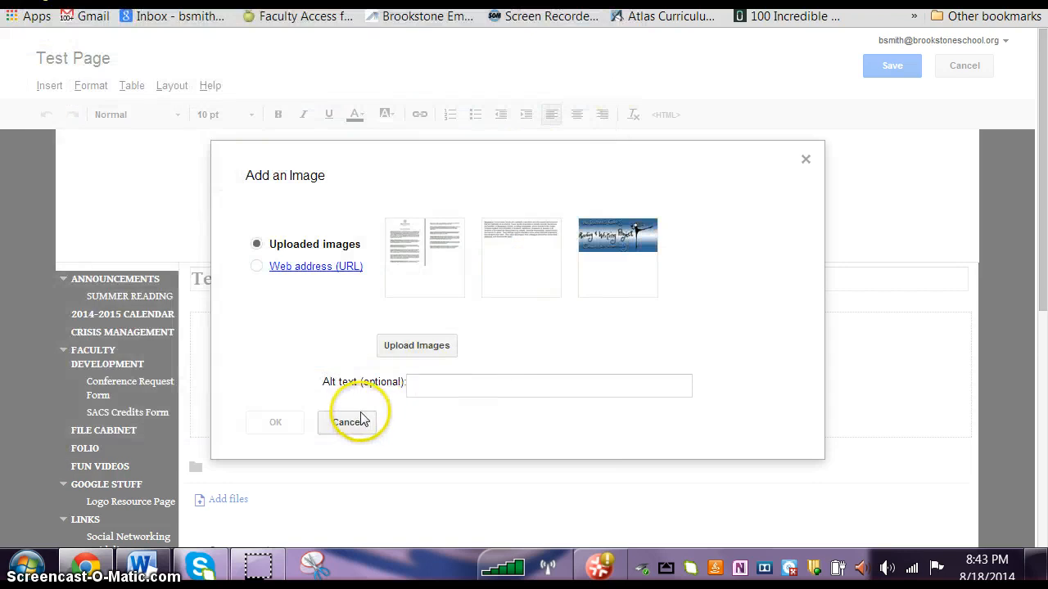
Step: Upload "snipping tool test.PNG" from the Pictures library and insert it into the body of the Test Page
{"action": "left_click", "coordinate": [401, 345]}
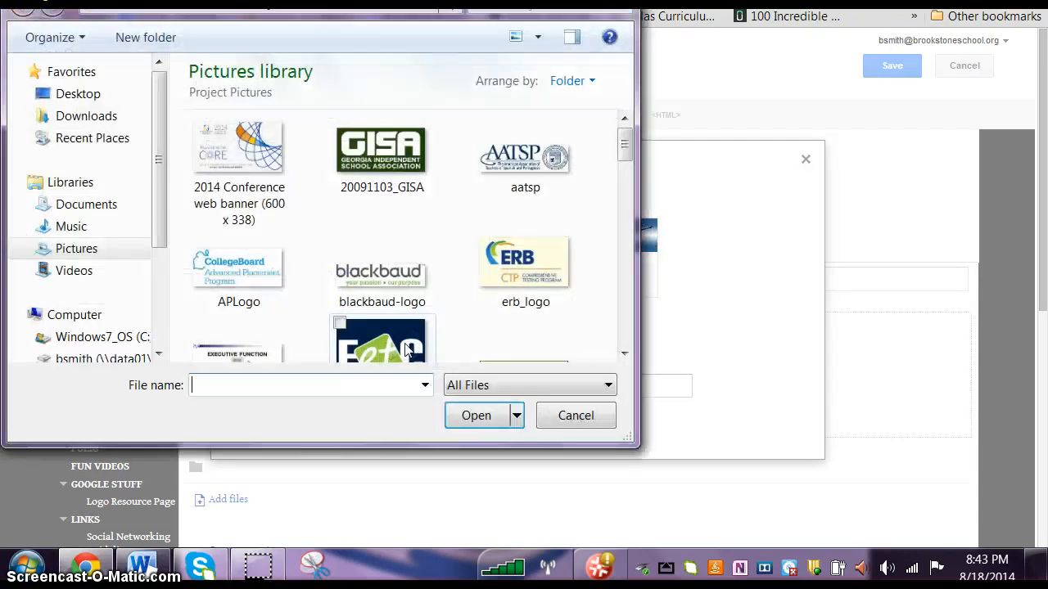
{"action": "left_click", "coordinate": [107, 253]}
{"action": "left_click", "coordinate": [211, 384]}
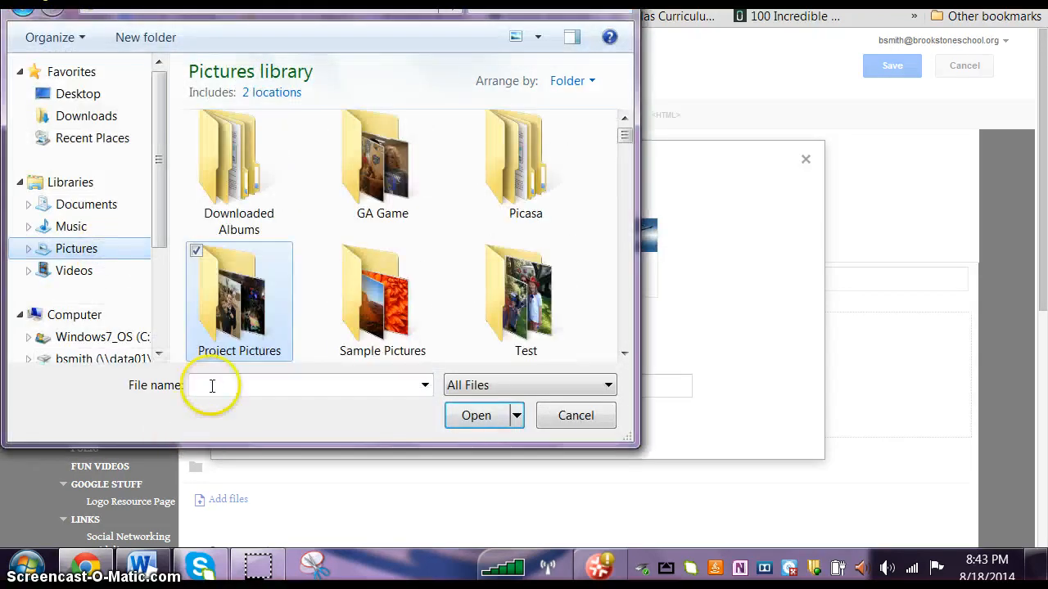
{"action": "type", "text": "sni"}
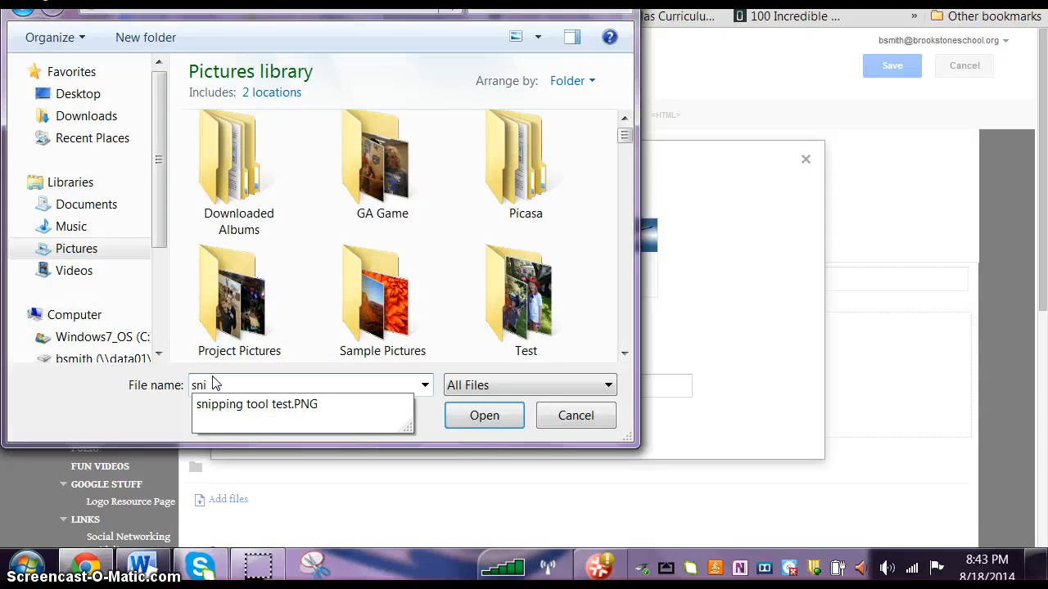
{"action": "left_click", "coordinate": [276, 404]}
{"action": "left_click", "coordinate": [499, 415]}
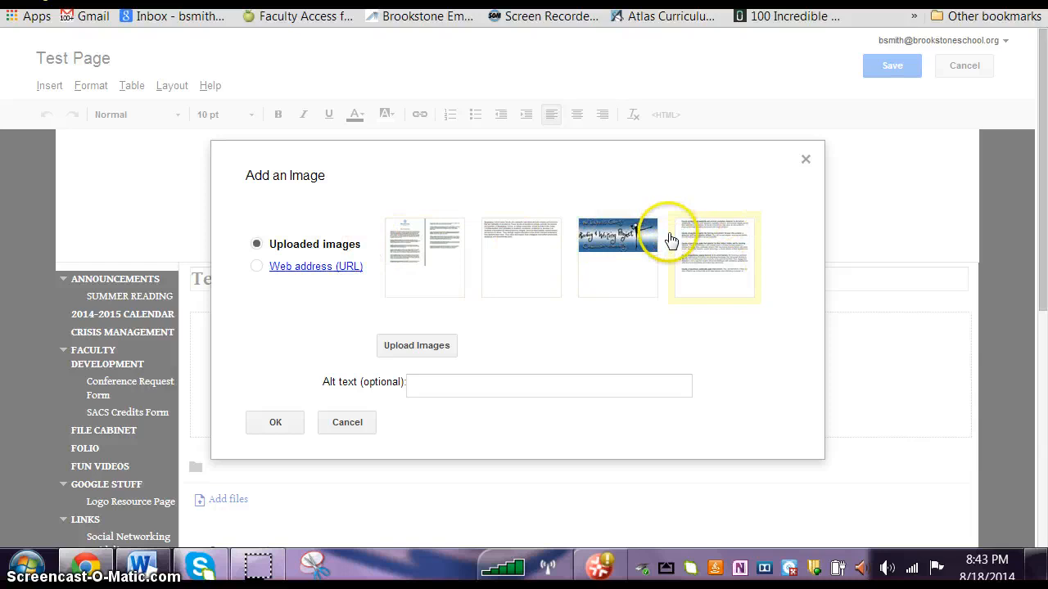
{"action": "left_click", "coordinate": [273, 423]}
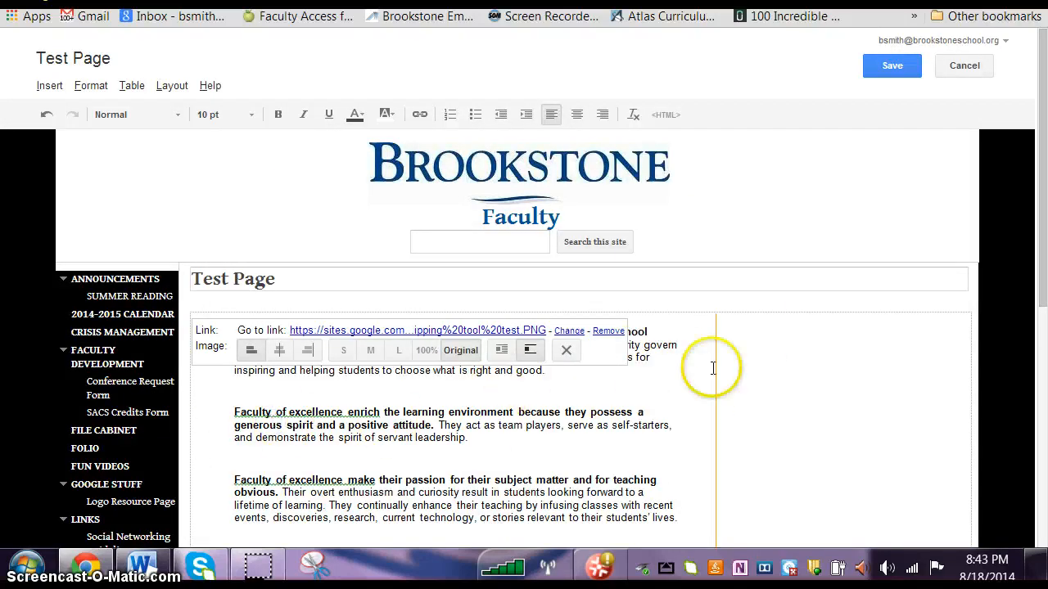
{"action": "left_click", "coordinate": [813, 416]}
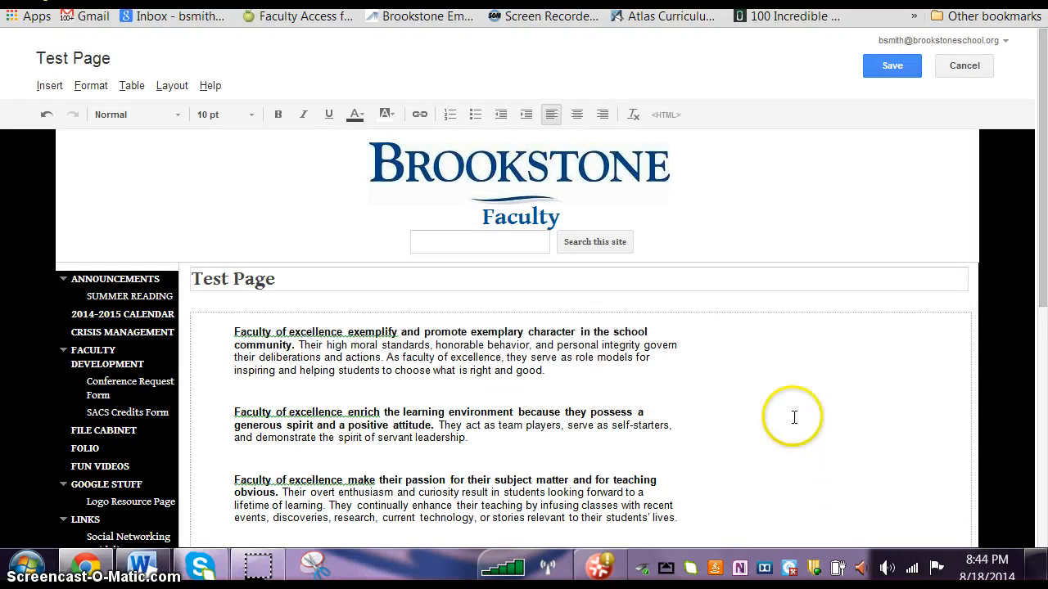
{"action": "scroll", "coordinate": [793, 418], "scroll_direction": "down", "scroll_amount": 2}
{"action": "scroll", "coordinate": [737, 416], "scroll_direction": "up", "scroll_amount": 2}
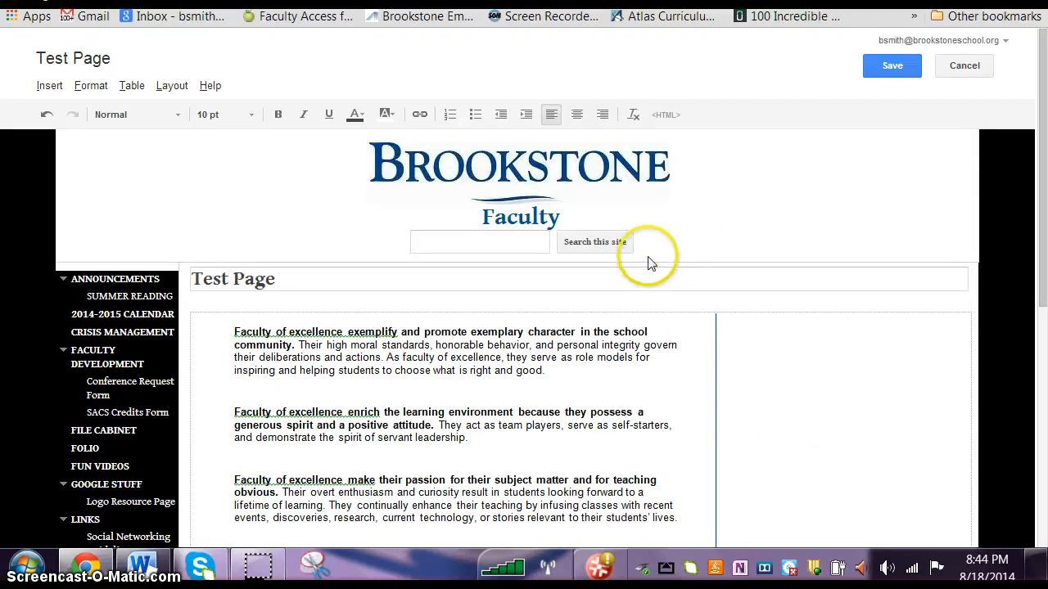
Step: Resize the inserted snip image to large, small, medium and large again, ending at 100% size
{"action": "scroll", "coordinate": [523, 376], "scroll_direction": "down", "scroll_amount": 1}
{"action": "left_click", "coordinate": [482, 361]}
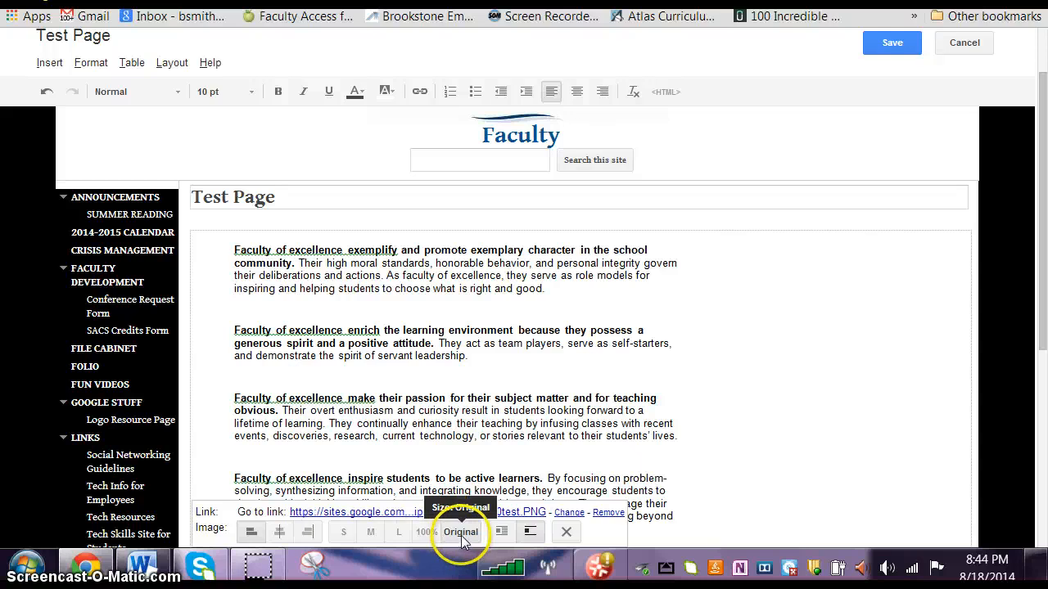
{"action": "left_click", "coordinate": [399, 532]}
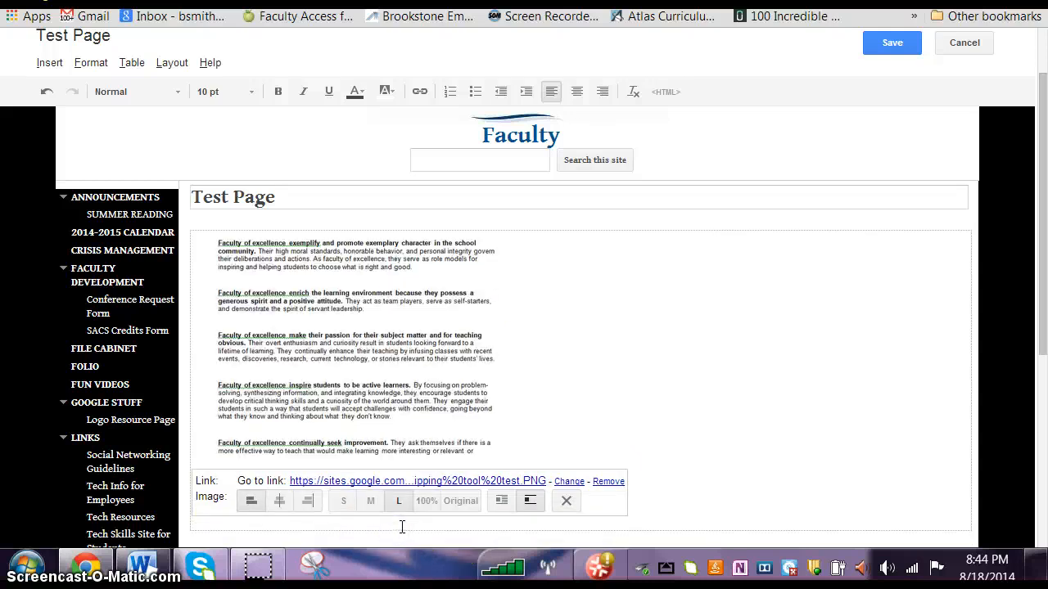
{"action": "left_click", "coordinate": [344, 451]}
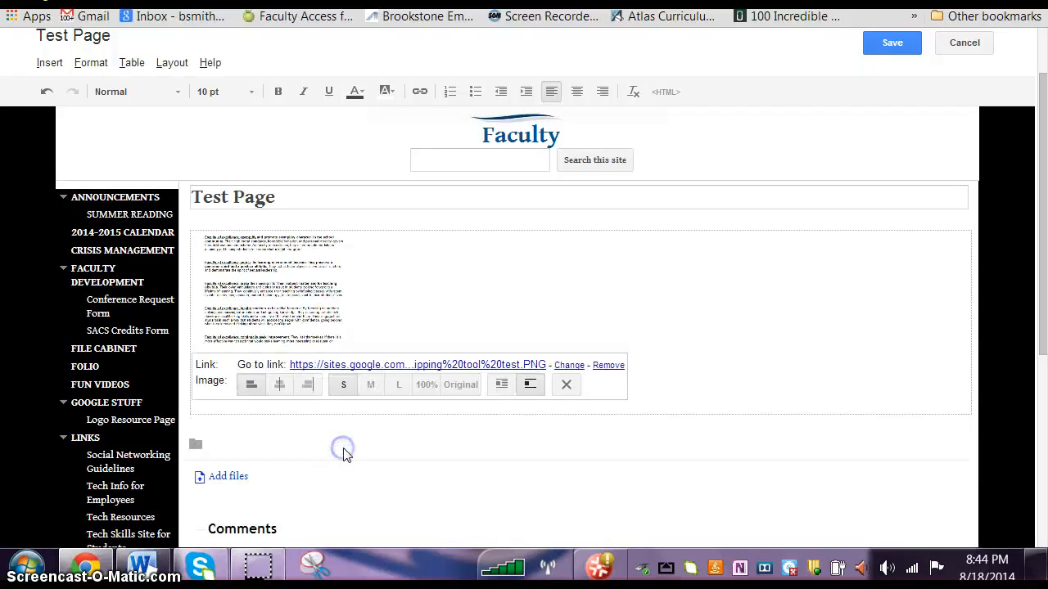
{"action": "left_click", "coordinate": [371, 386]}
{"action": "left_click", "coordinate": [399, 451]}
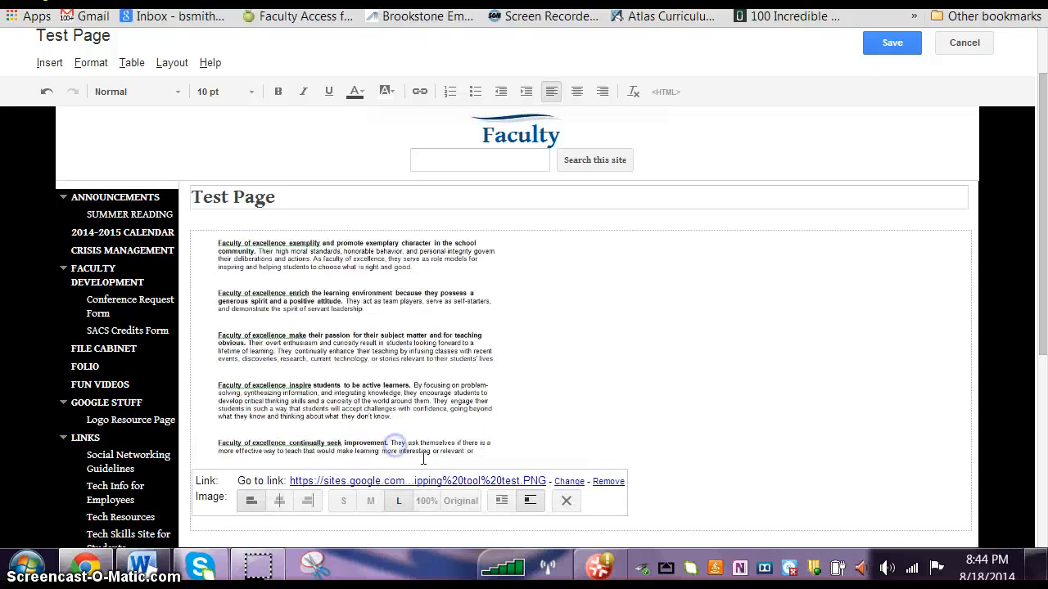
{"action": "left_click", "coordinate": [427, 497]}
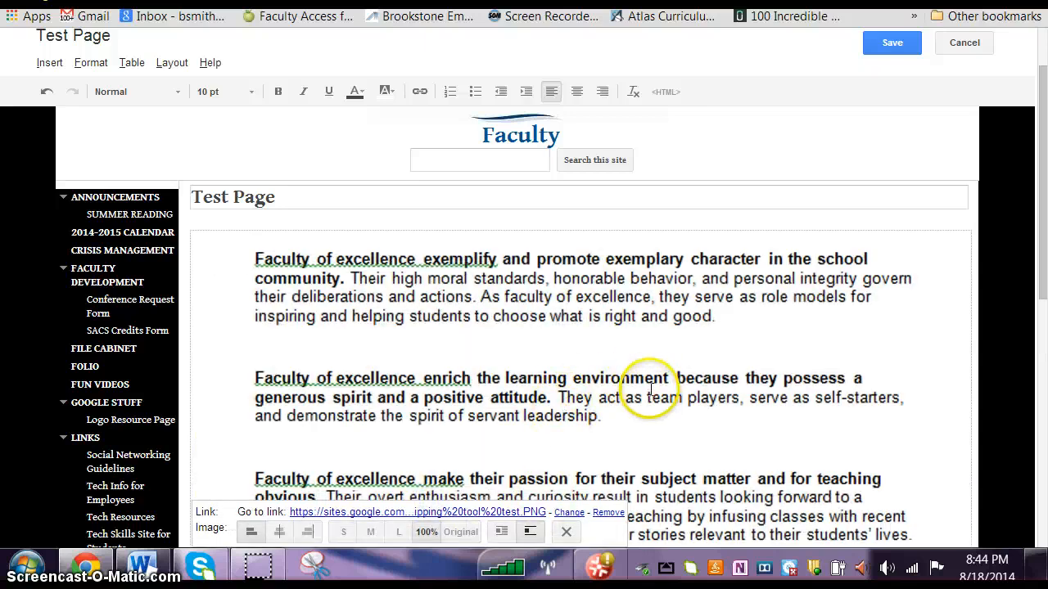
{"action": "scroll", "coordinate": [631, 386], "scroll_direction": "down", "scroll_amount": 1}
{"action": "scroll", "coordinate": [650, 374], "scroll_direction": "up", "scroll_amount": 3}
{"action": "scroll", "coordinate": [647, 386], "scroll_direction": "down", "scroll_amount": 6}
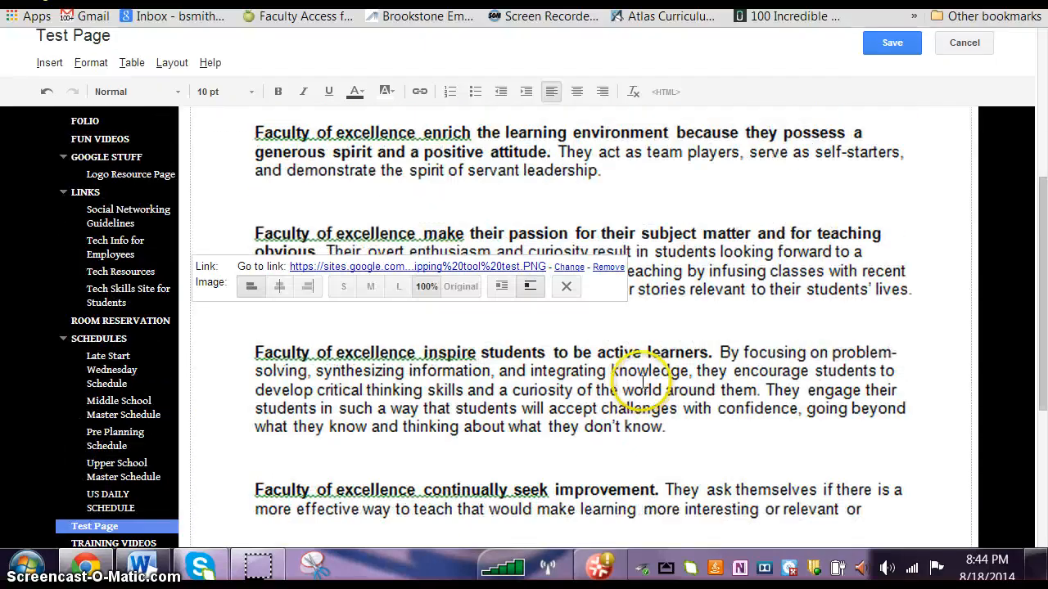
Step: Remove the inserted snip image from the Test Page
{"action": "scroll", "coordinate": [639, 388], "scroll_direction": "up", "scroll_amount": 3}
{"action": "scroll", "coordinate": [635, 372], "scroll_direction": "up", "scroll_amount": 5}
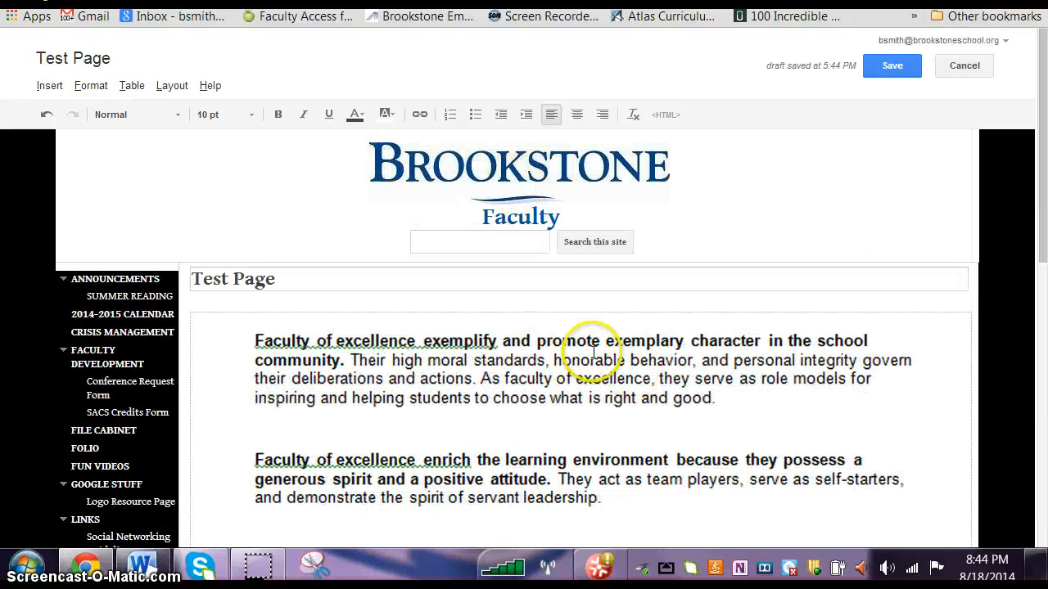
{"action": "left_click", "coordinate": [582, 448]}
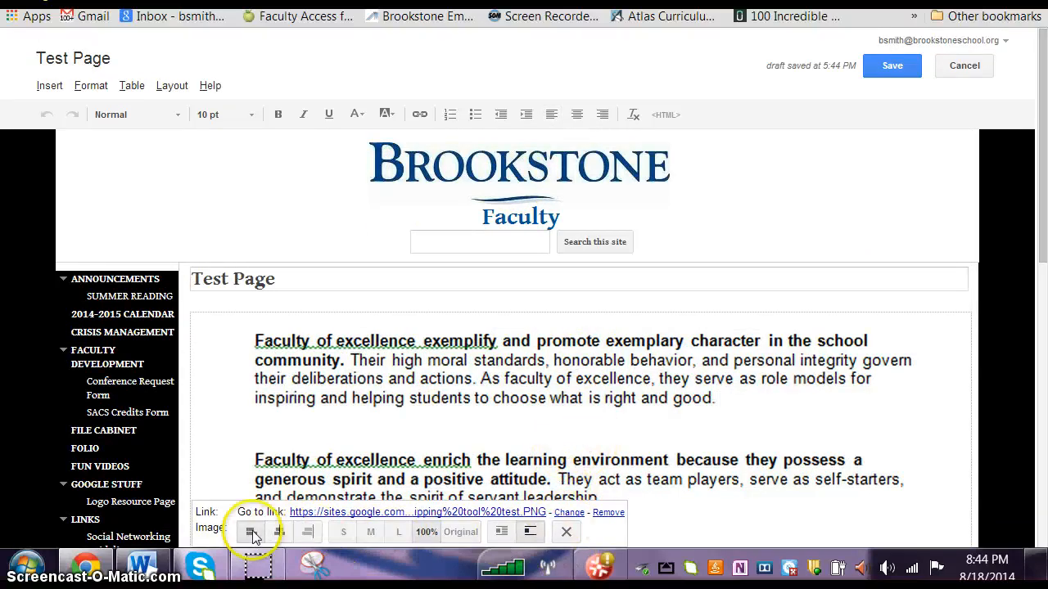
{"action": "left_click", "coordinate": [565, 532]}
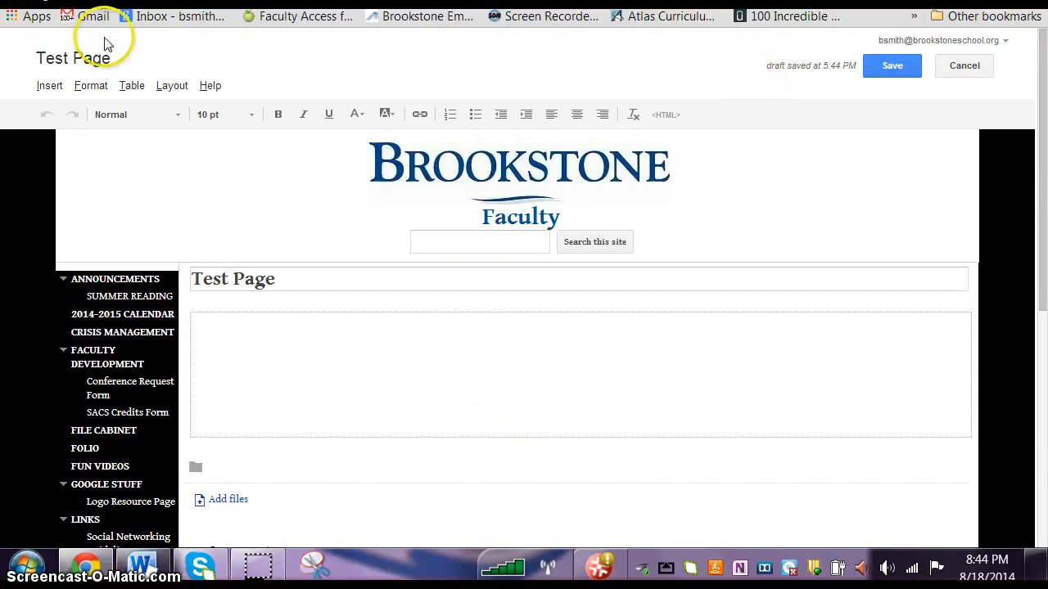
Step: Insert the already uploaded Teachers College Reading & Writing Project logo into the Test Page
{"action": "left_click", "coordinate": [49, 86]}
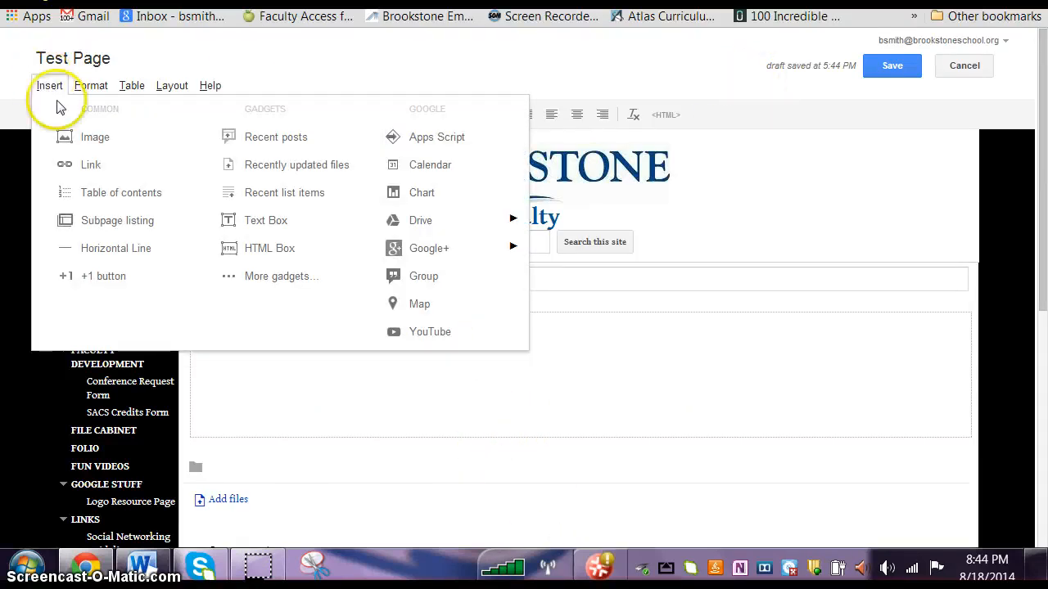
{"action": "left_click", "coordinate": [87, 137]}
{"action": "left_click", "coordinate": [417, 345]}
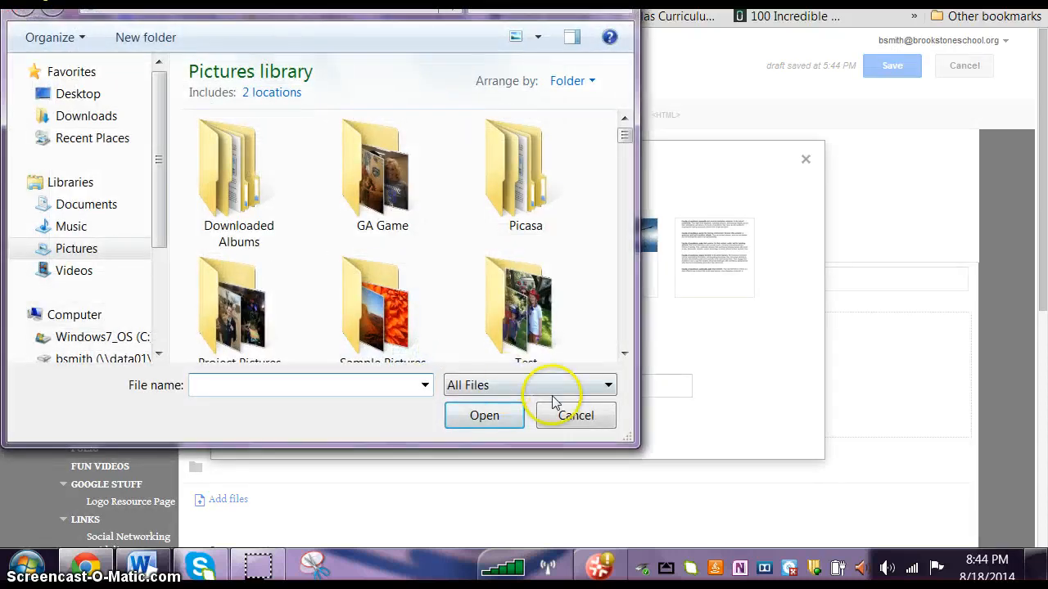
{"action": "left_click", "coordinate": [573, 413]}
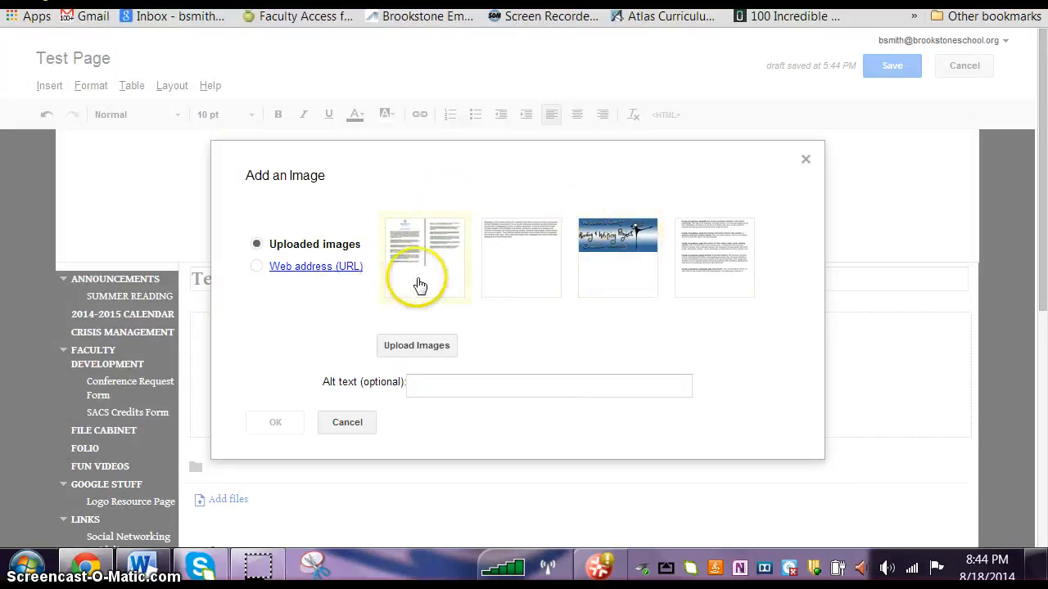
{"action": "left_click", "coordinate": [597, 252]}
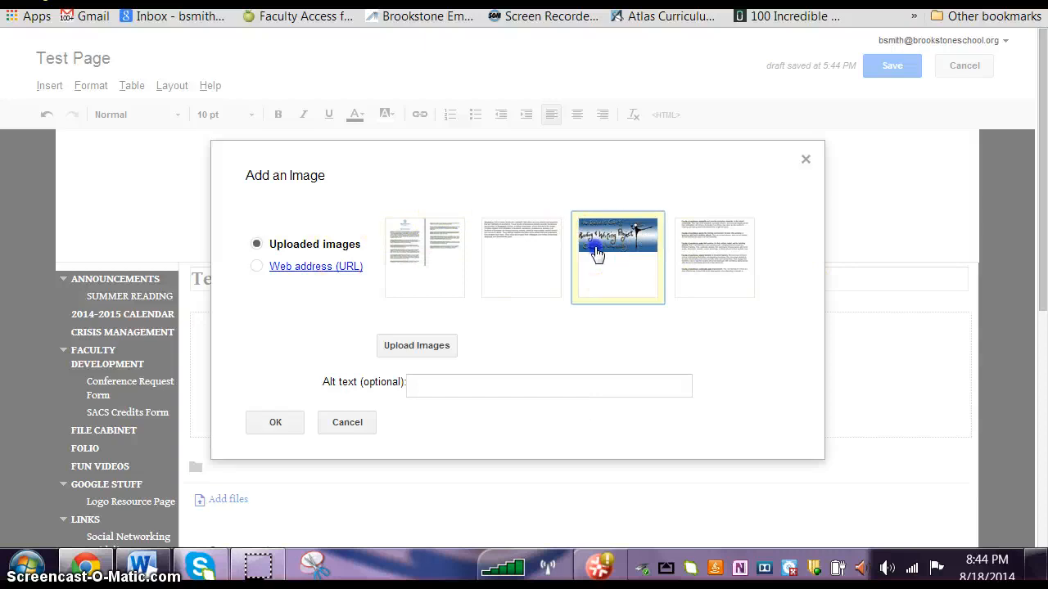
{"action": "left_click", "coordinate": [275, 421]}
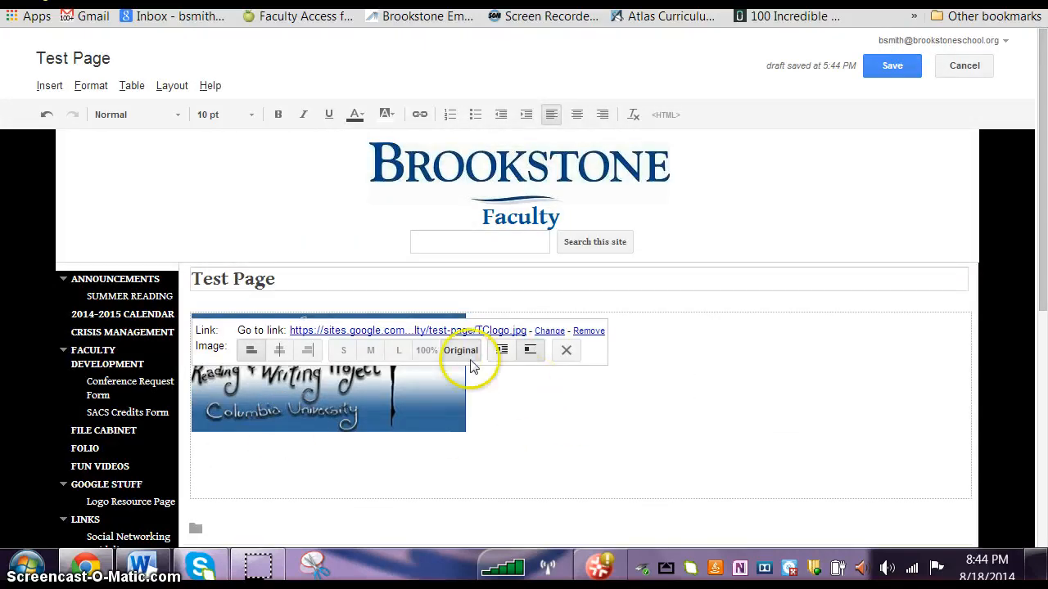
Step: Set the Reading & Writing Project logo to the large size and then to 100%
{"action": "left_click", "coordinate": [399, 350]}
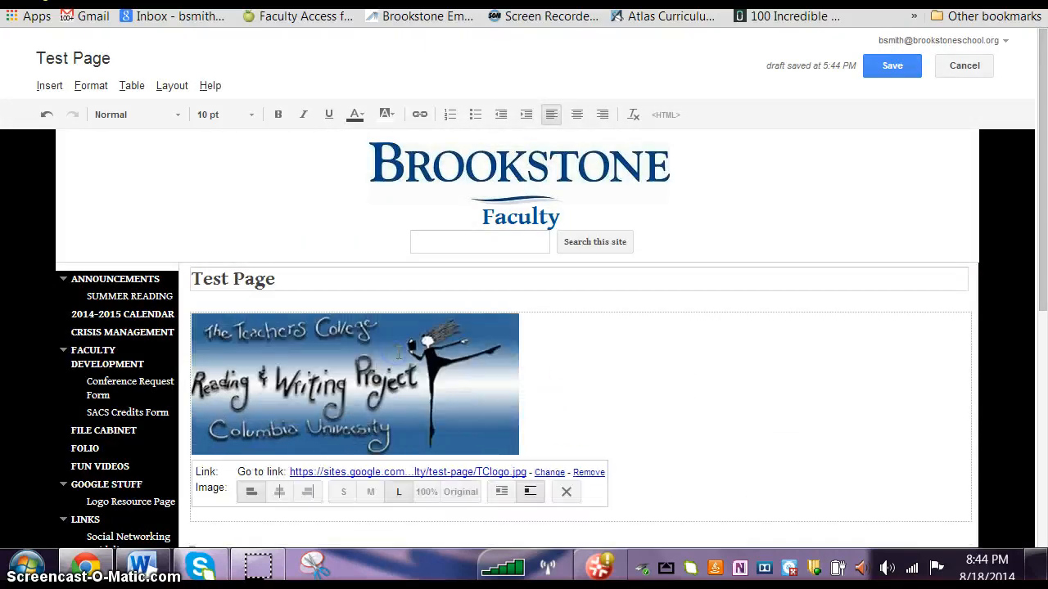
{"action": "left_click", "coordinate": [426, 491]}
{"action": "scroll", "coordinate": [655, 406], "scroll_direction": "down", "scroll_amount": 1}
{"action": "scroll", "coordinate": [655, 405], "scroll_direction": "down", "scroll_amount": 3}
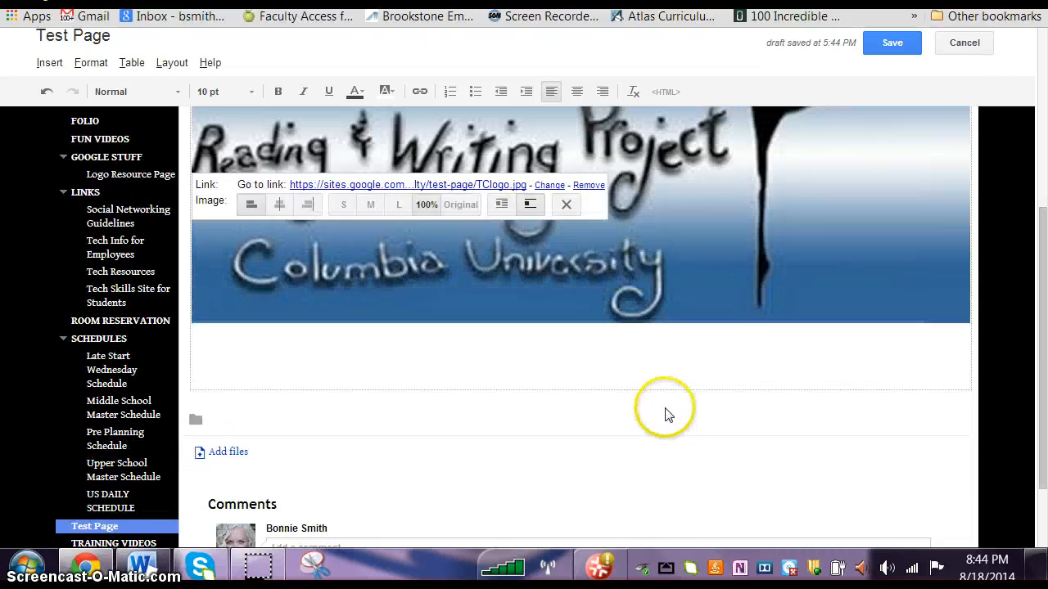
{"action": "scroll", "coordinate": [666, 413], "scroll_direction": "up", "scroll_amount": 4}
{"action": "scroll", "coordinate": [638, 413], "scroll_direction": "down", "scroll_amount": 2}
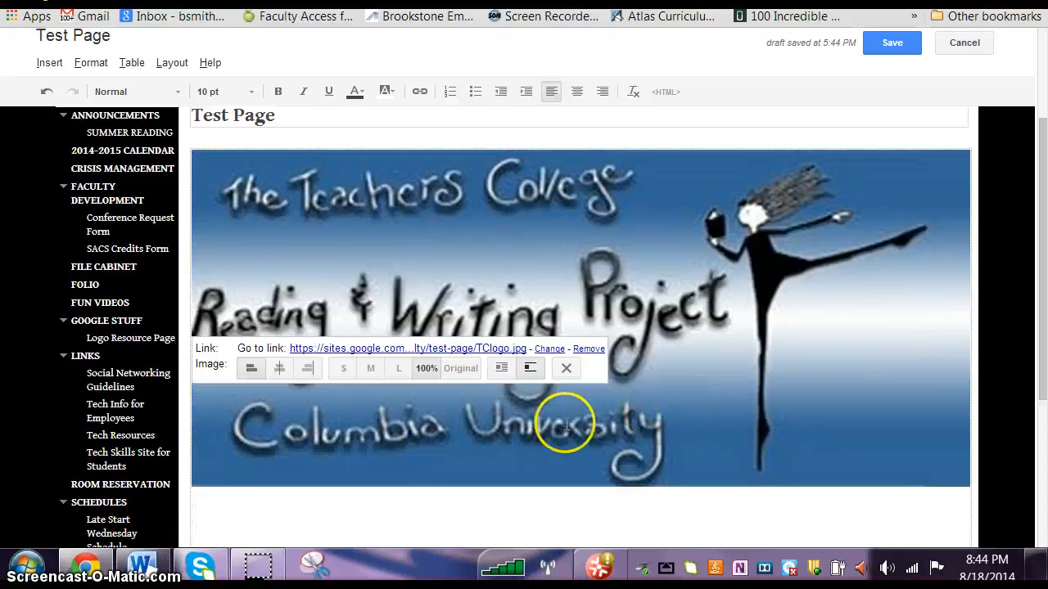
Step: Remove the Reading & Writing Project logo from the Test Page and save the page
{"action": "left_click", "coordinate": [662, 316]}
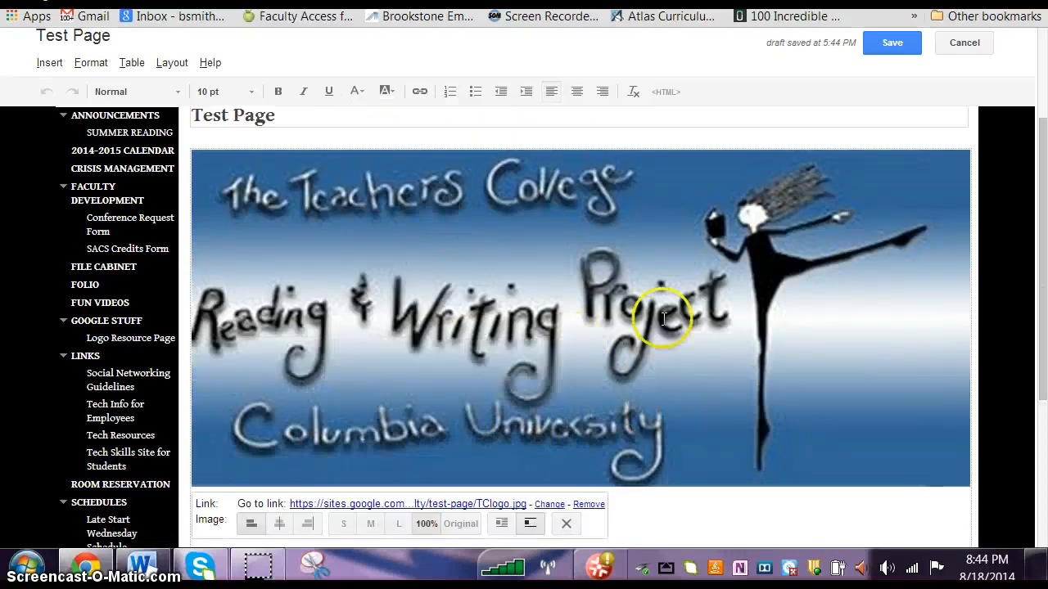
{"action": "left_click", "coordinate": [566, 524]}
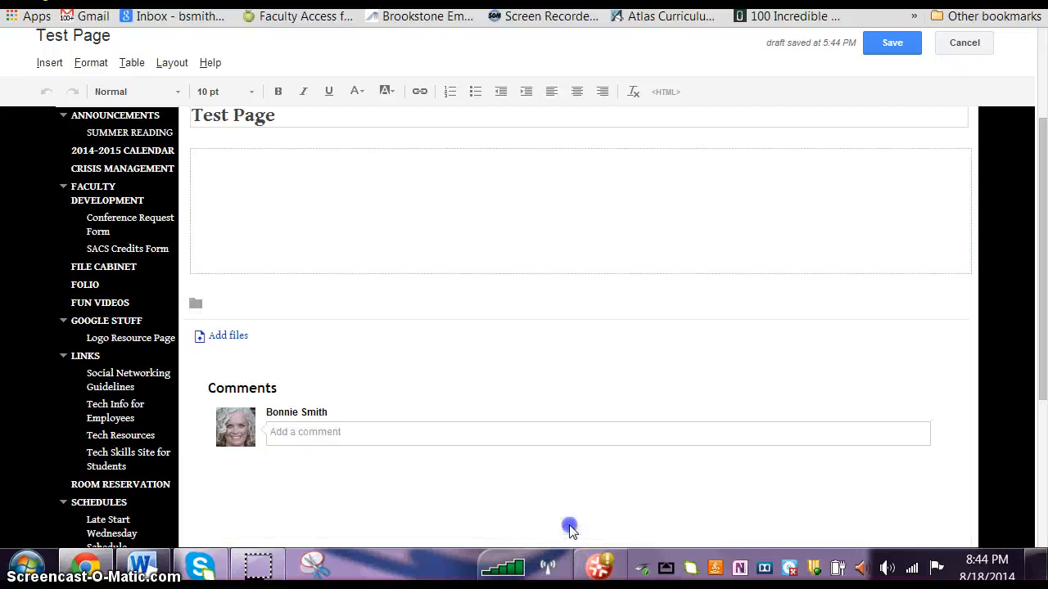
{"action": "scroll", "coordinate": [571, 505], "scroll_direction": "up", "scroll_amount": 2}
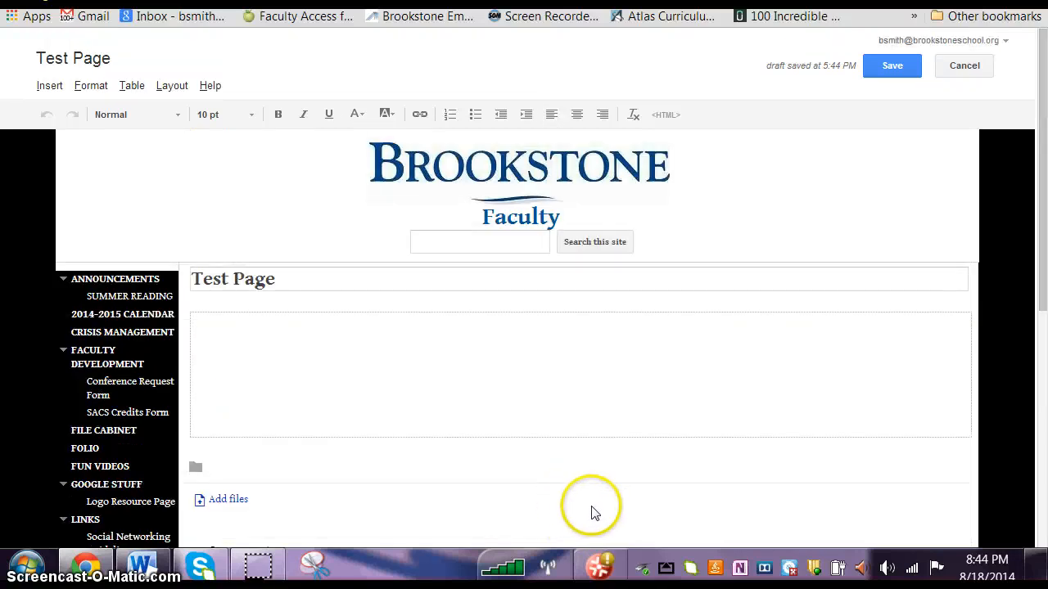
{"action": "left_click", "coordinate": [891, 69]}
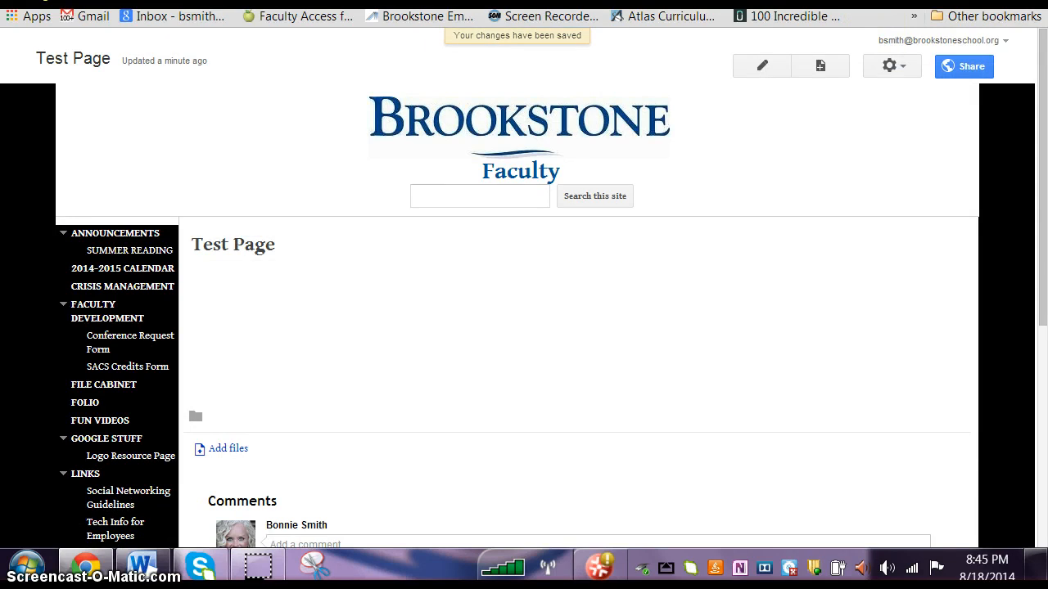
Step: Switch to the Word document, zoom out to 39%, and capture both pages in one snip with the Snipping Tool
{"action": "left_click", "coordinate": [137, 573]}
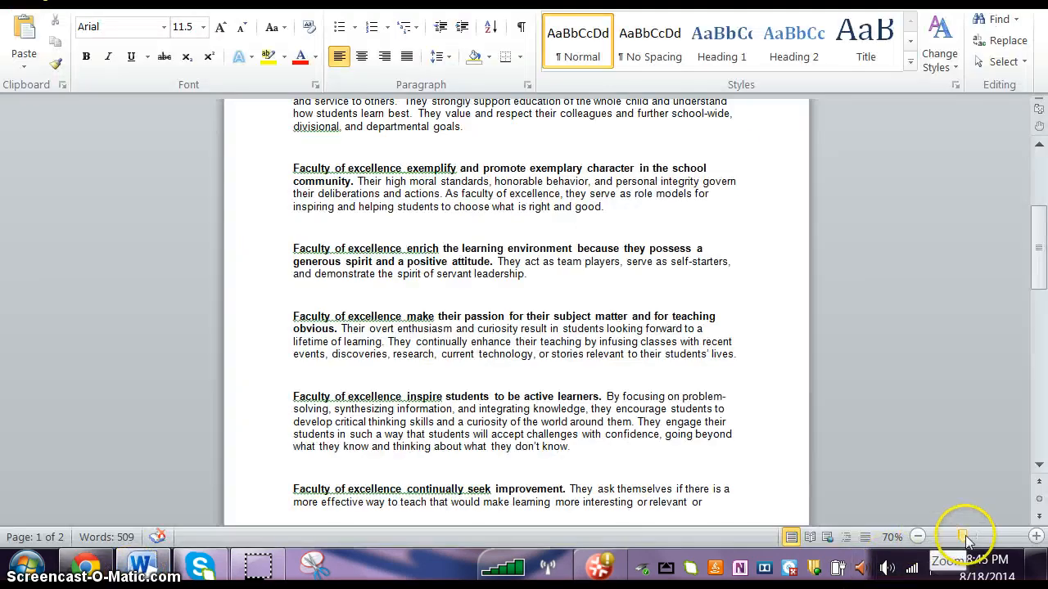
{"action": "mouse_move", "coordinate": [962, 537]}
{"action": "left_mouse_down"}
{"action": "mouse_move", "coordinate": [995, 537]}
{"action": "mouse_move", "coordinate": [935, 547]}
{"action": "mouse_move", "coordinate": [950, 547]}
{"action": "left_mouse_up"}
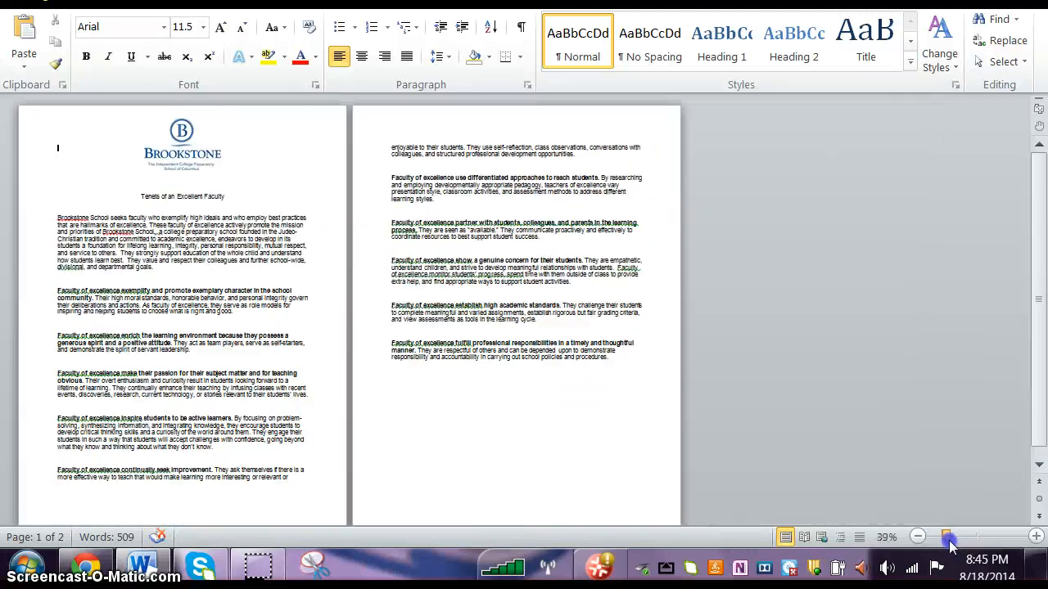
{"action": "left_click", "coordinate": [314, 565]}
{"action": "left_click_drag", "start_coordinate": [28, 113], "coordinate": [665, 508]}
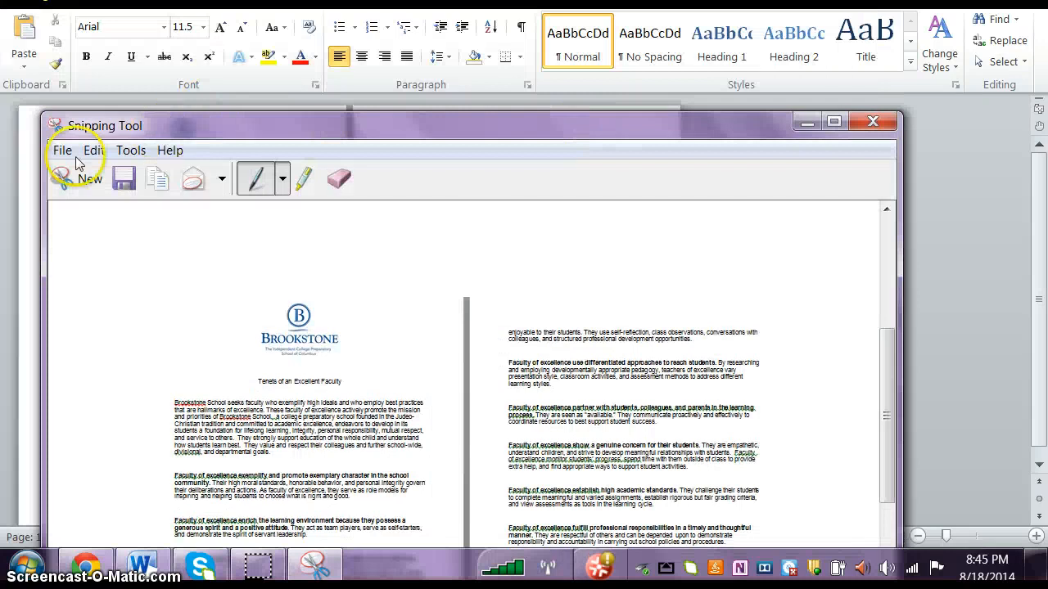
Step: Save the two-page snip as a PNG named "reduced" in the Pictures library and return to the Google Sites Test Page
{"action": "left_click", "coordinate": [61, 151]}
{"action": "left_click", "coordinate": [45, 198]}
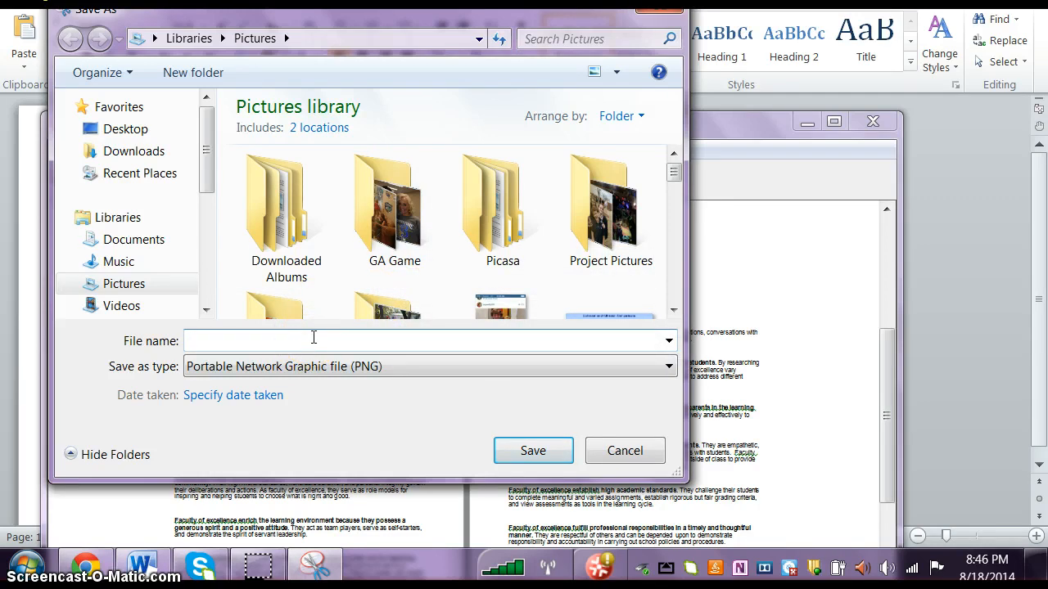
{"action": "type", "text": "reduced size snip"}
{"action": "key", "text": "Return"}
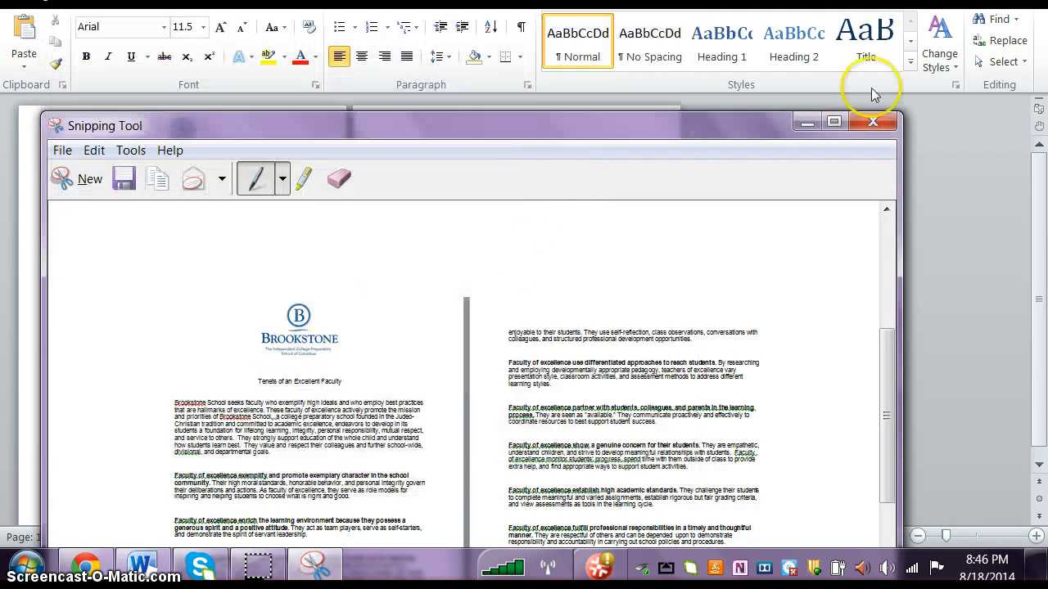
{"action": "left_click", "coordinate": [868, 121]}
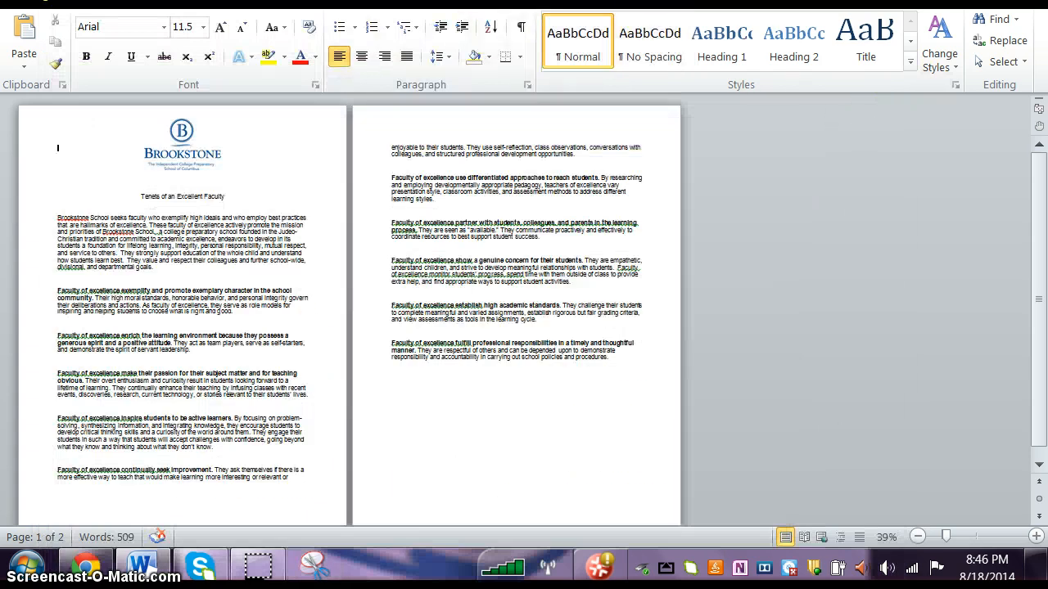
{"action": "key", "text": "alt+Tab"}
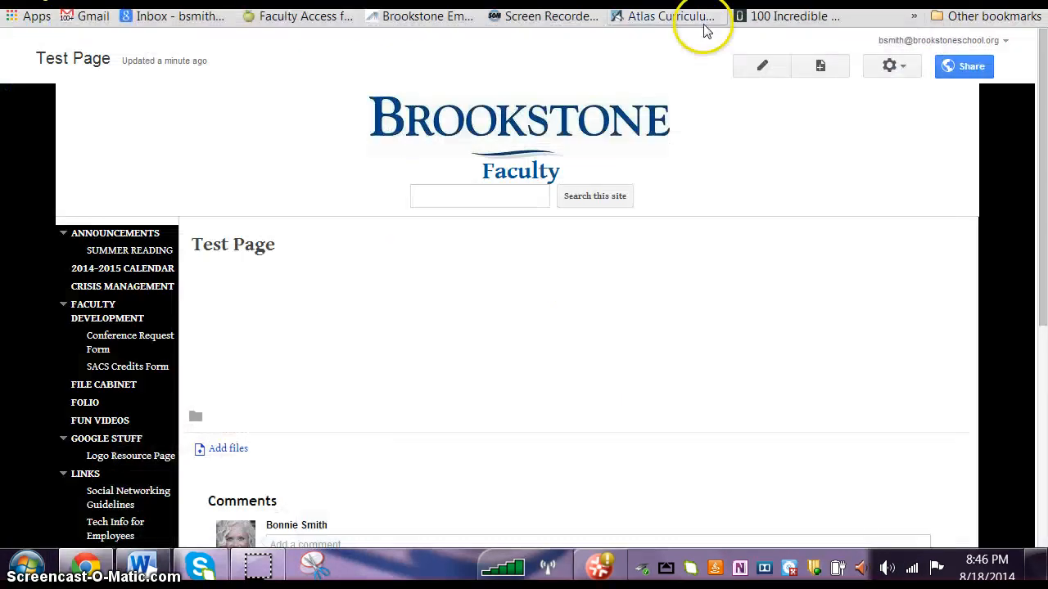
Step: Edit the Test Page, upload "reduced size snip.PNG" from the Pictures library, and insert it into the page body
{"action": "left_click", "coordinate": [763, 66]}
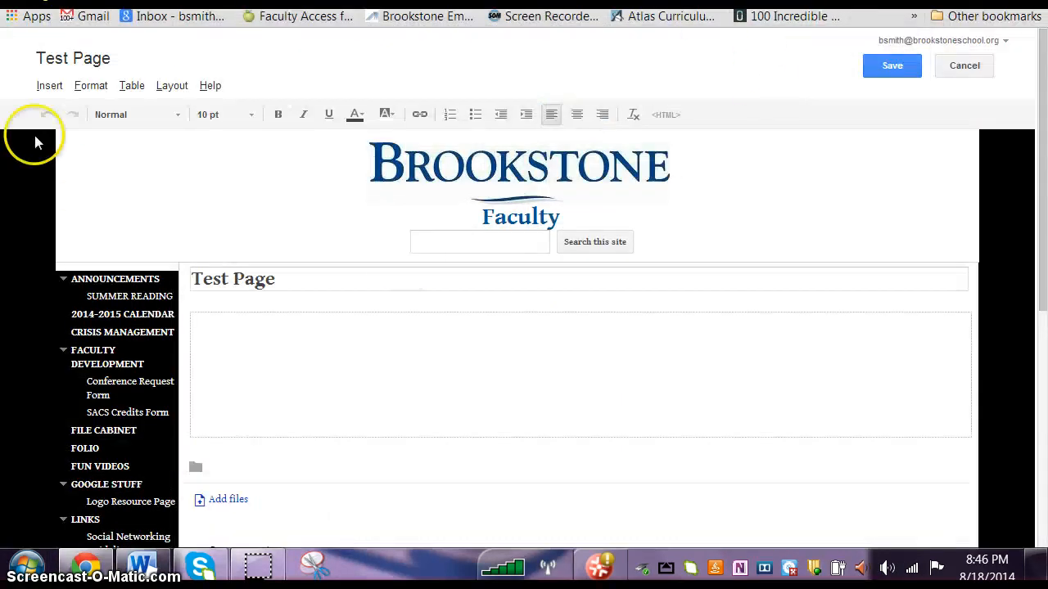
{"action": "left_click", "coordinate": [50, 87]}
{"action": "left_click", "coordinate": [88, 141]}
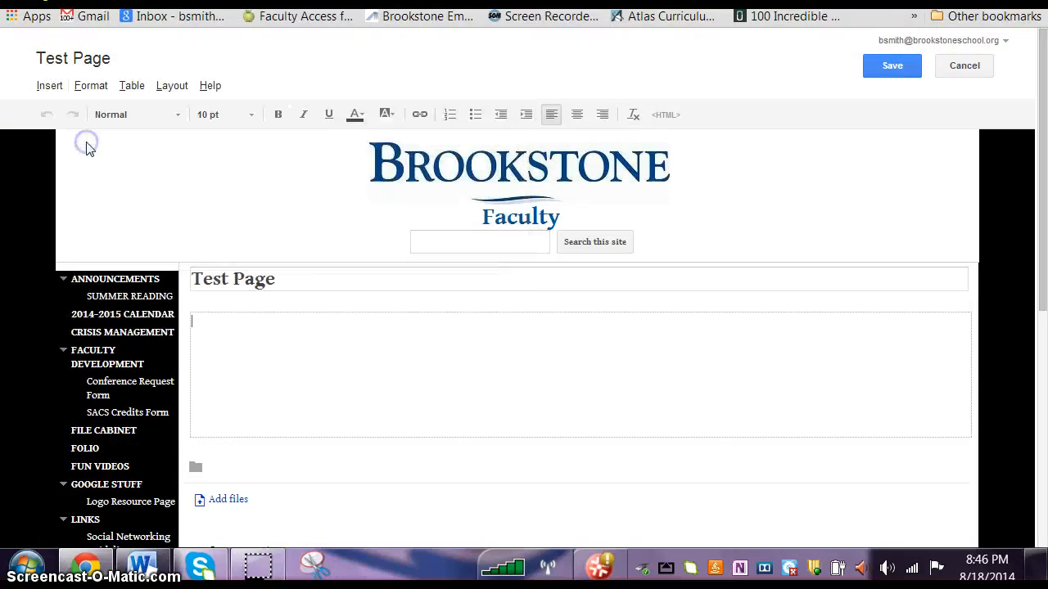
{"action": "left_click", "coordinate": [416, 345]}
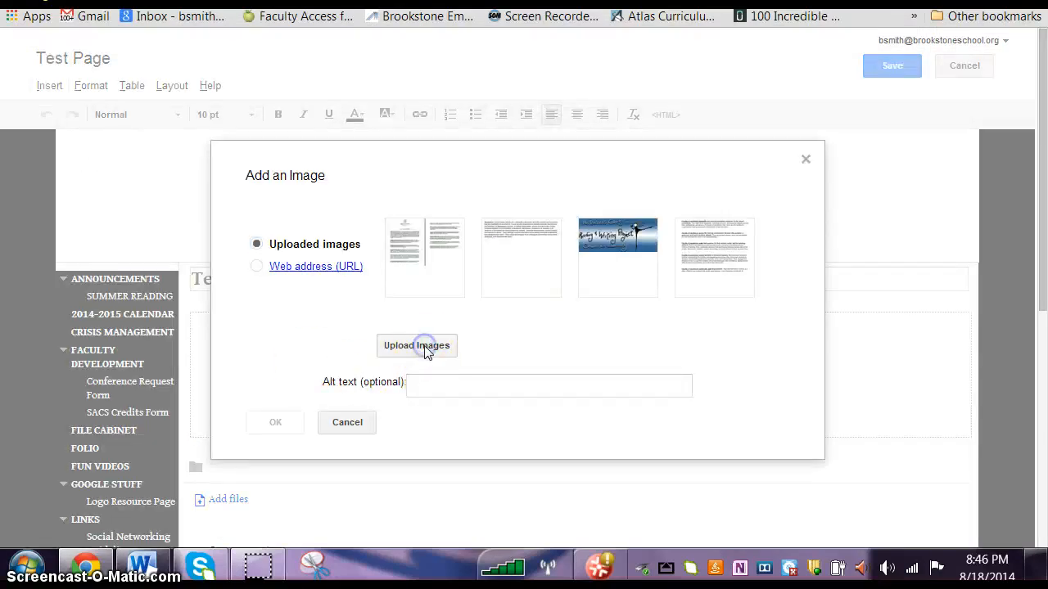
{"action": "type", "text": "reduced"}
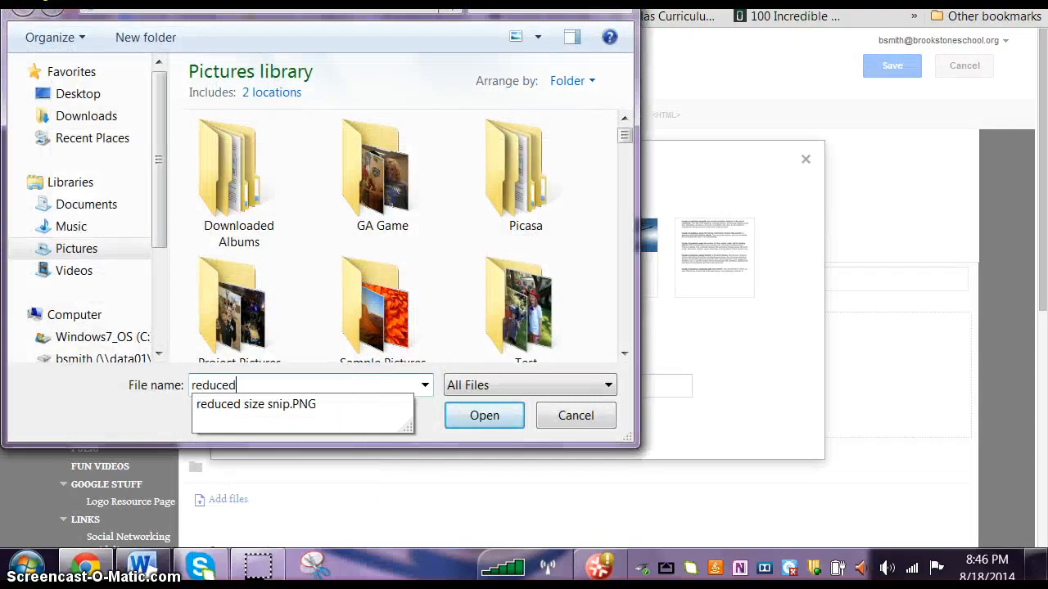
{"action": "left_click", "coordinate": [304, 401]}
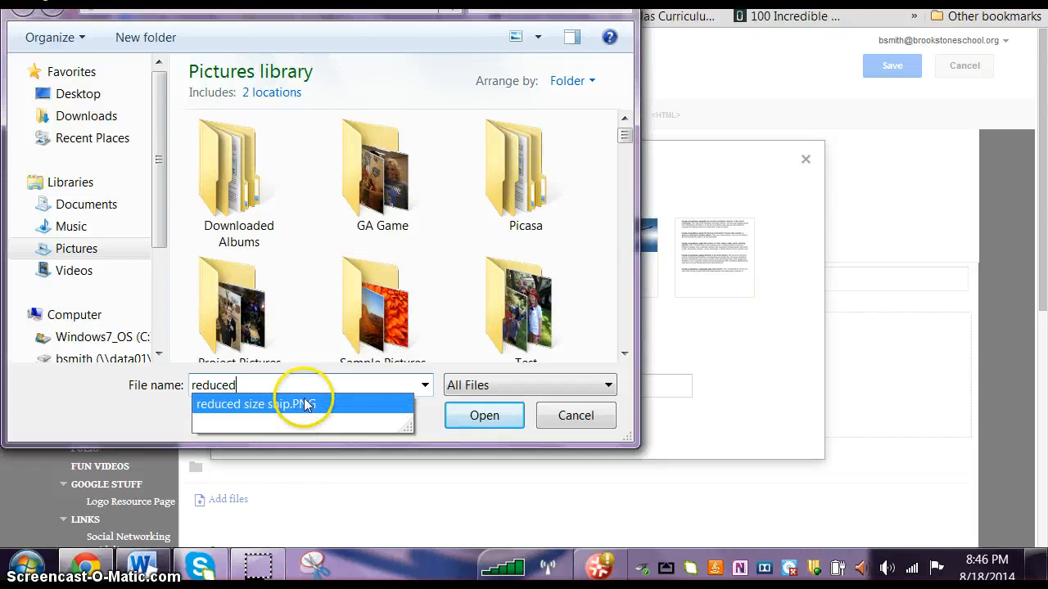
{"action": "left_click", "coordinate": [499, 419]}
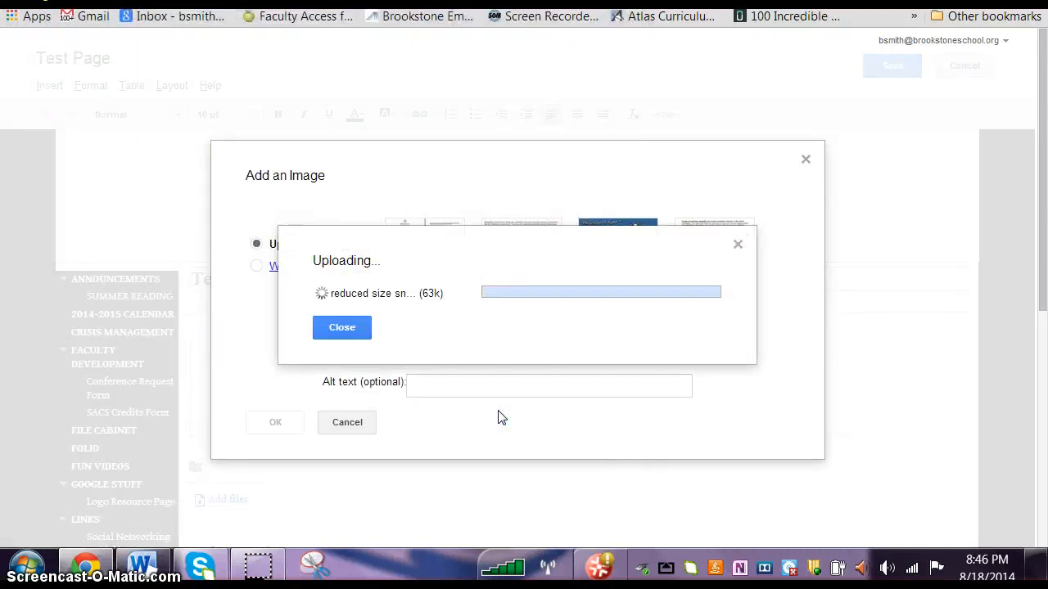
{"action": "left_click", "coordinate": [421, 446]}
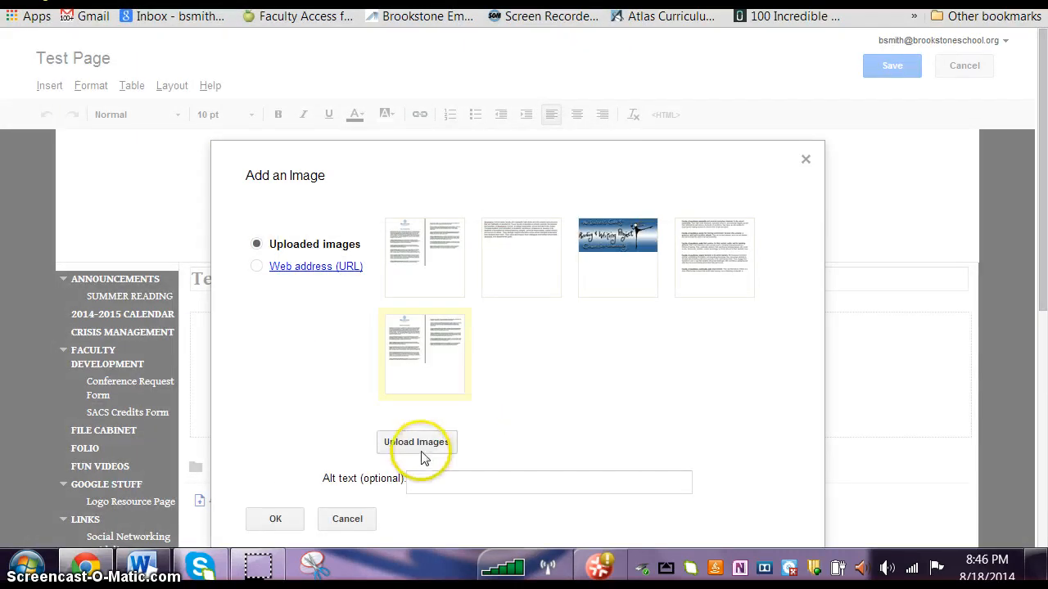
{"action": "left_click", "coordinate": [577, 430]}
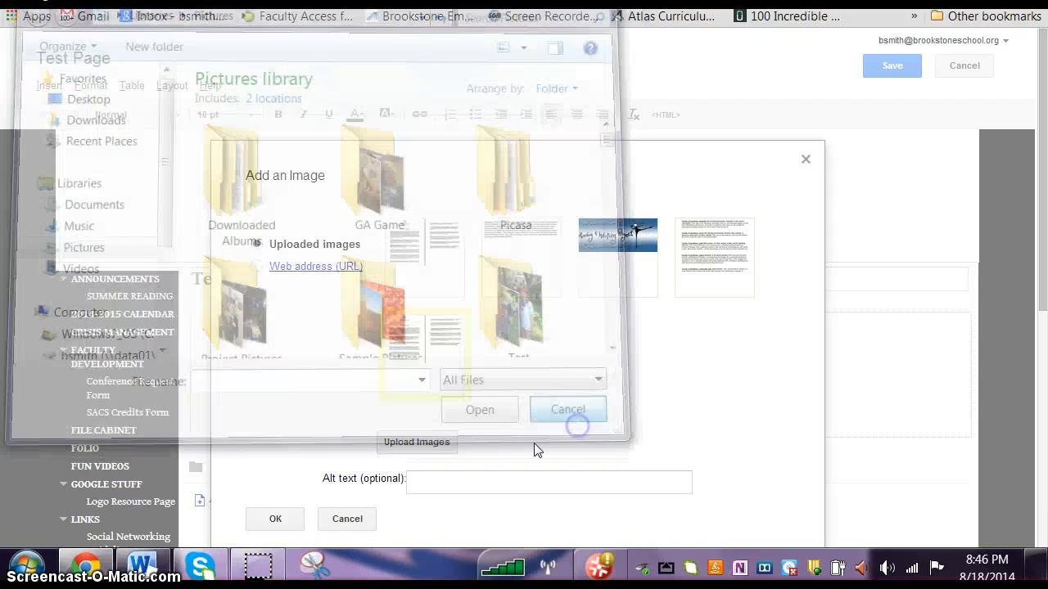
{"action": "left_click", "coordinate": [275, 528]}
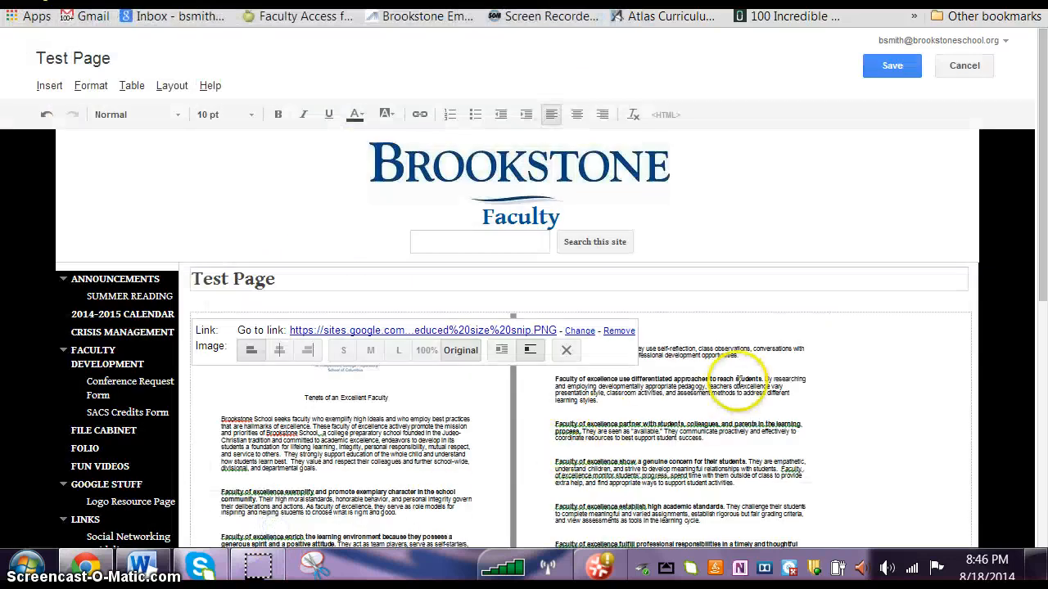
Step: Set the inserted two-page snip to the large size and then to 100%
{"action": "scroll", "coordinate": [737, 394], "scroll_direction": "down", "scroll_amount": 3}
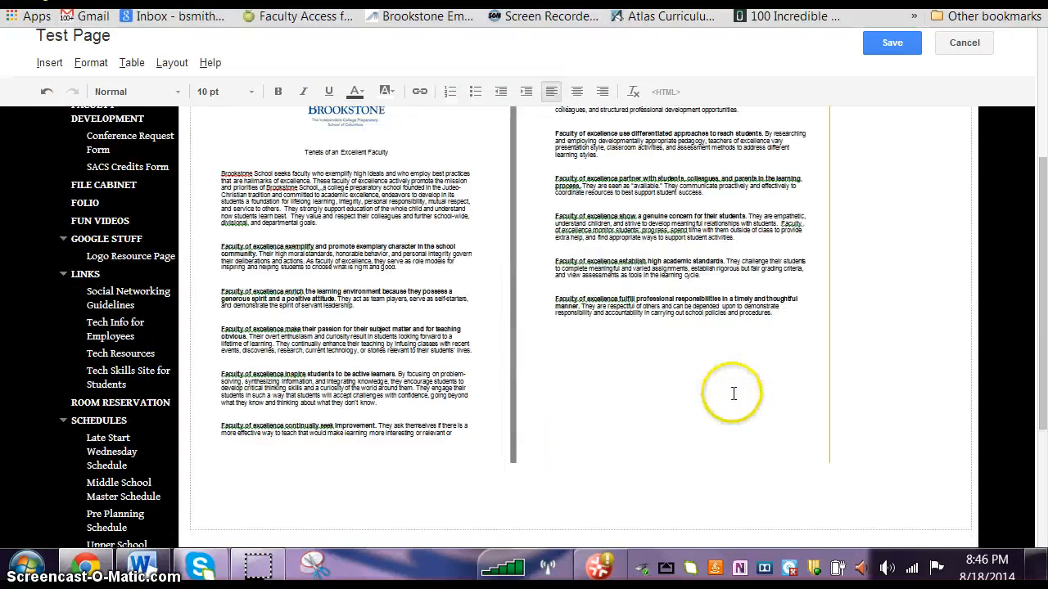
{"action": "left_click", "coordinate": [551, 414]}
{"action": "left_click", "coordinate": [400, 500]}
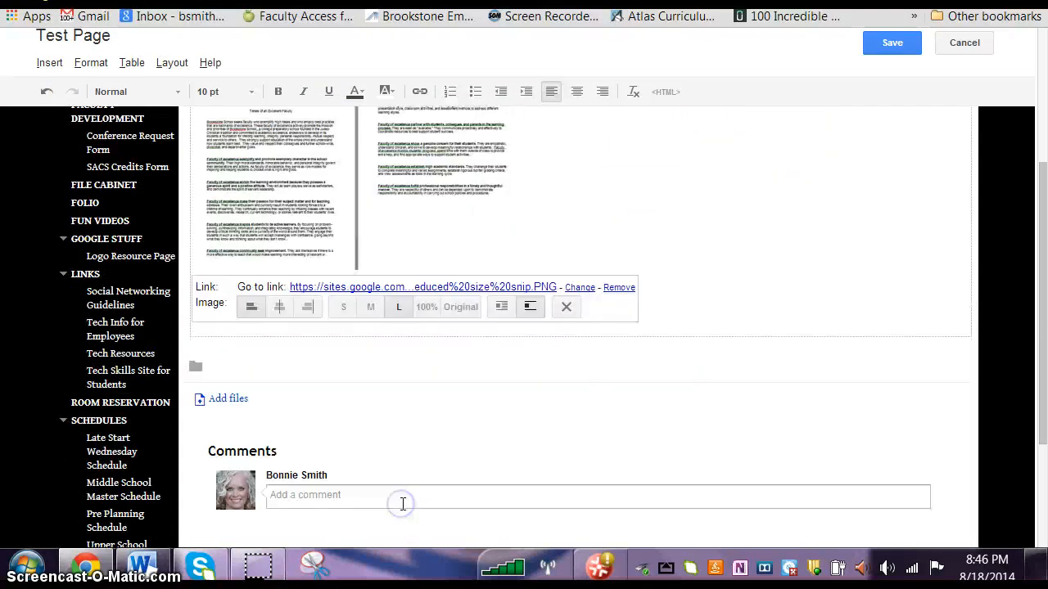
{"action": "left_click", "coordinate": [425, 308]}
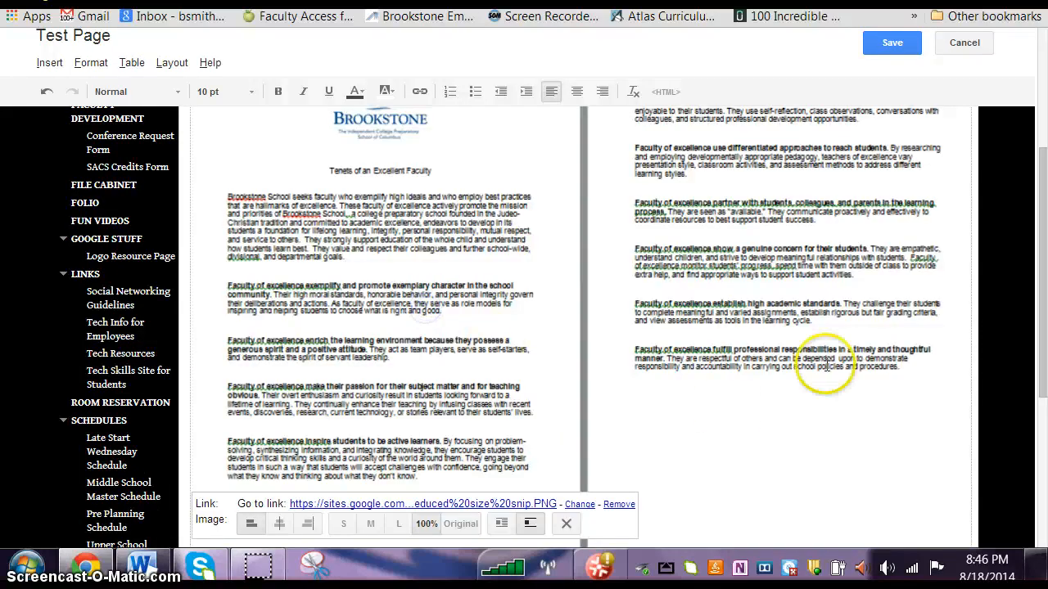
{"action": "scroll", "coordinate": [839, 384], "scroll_direction": "up", "scroll_amount": 1}
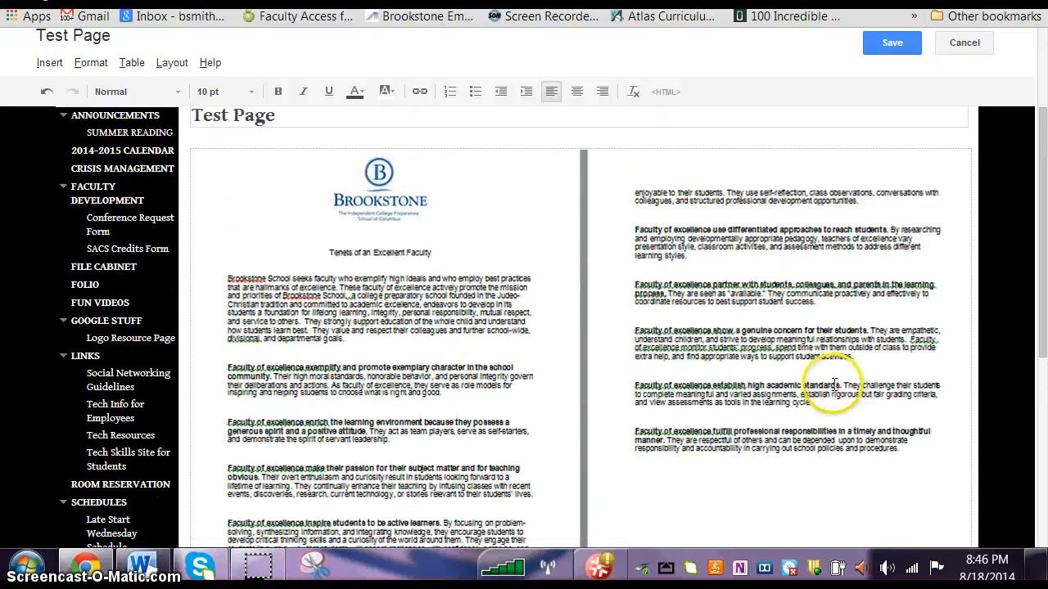
Step: Remove the two-page snip from the Test Page and save the page
{"action": "scroll", "coordinate": [829, 384], "scroll_direction": "down", "scroll_amount": 4}
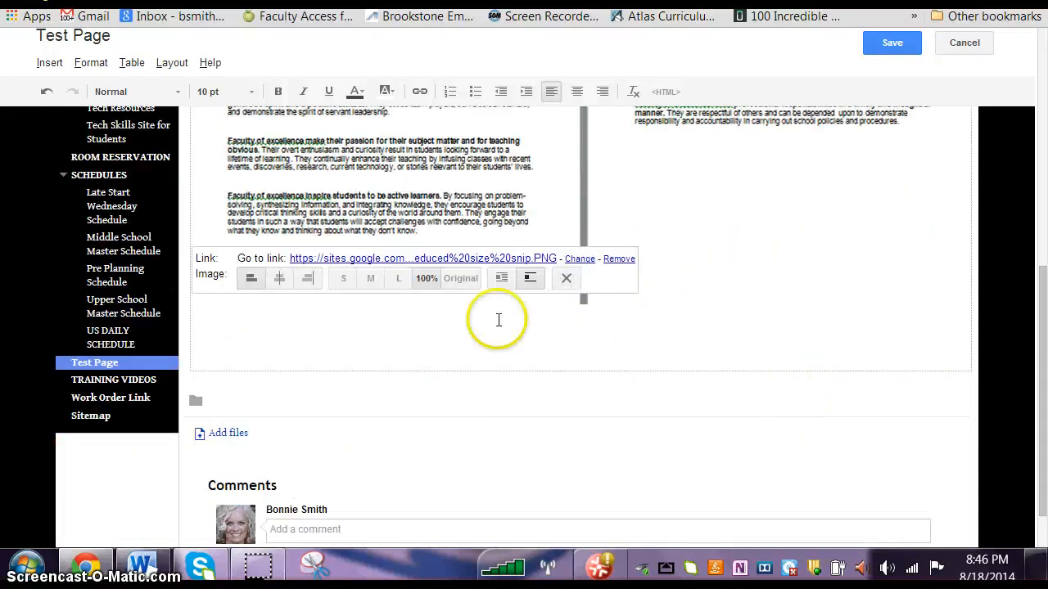
{"action": "left_click", "coordinate": [566, 277]}
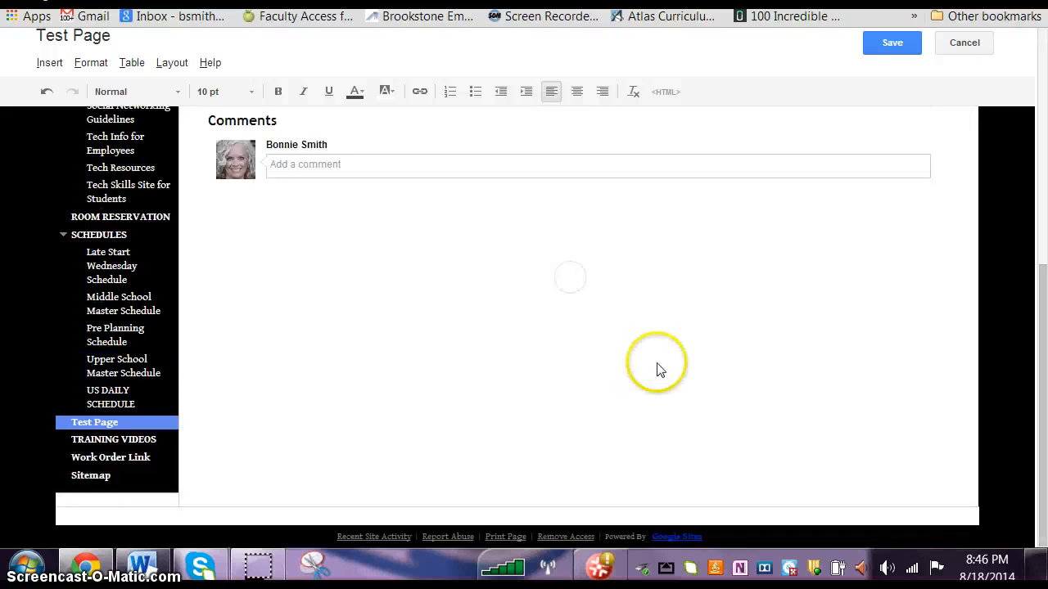
{"action": "scroll", "coordinate": [660, 367], "scroll_direction": "up", "scroll_amount": 3}
{"action": "left_click", "coordinate": [892, 48]}
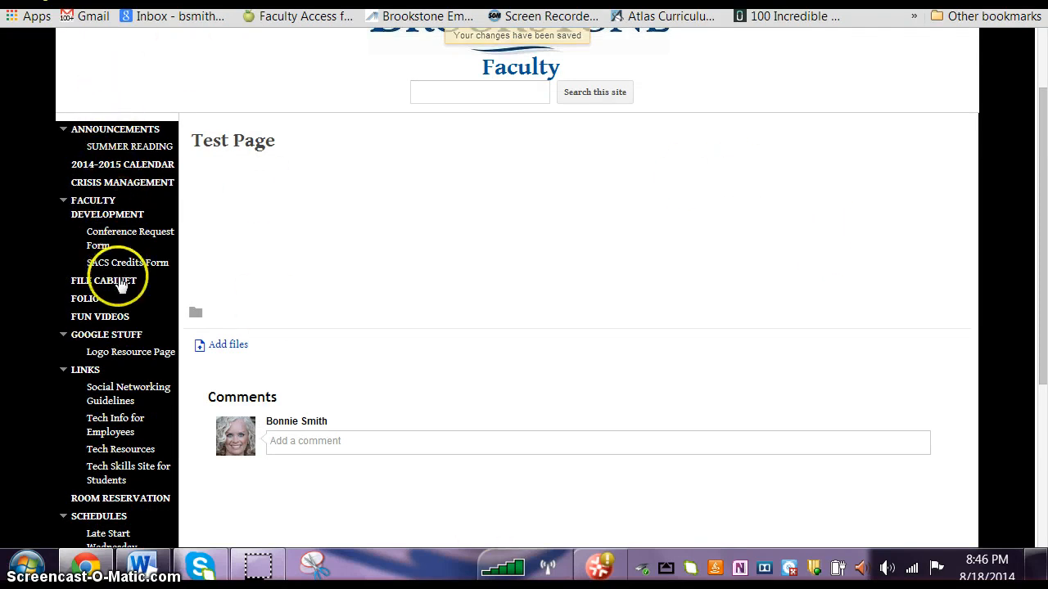
Step: Open the Faculty Development page of the site and look over its available page and site actions
{"action": "scroll", "coordinate": [172, 203], "scroll_direction": "up", "scroll_amount": 3}
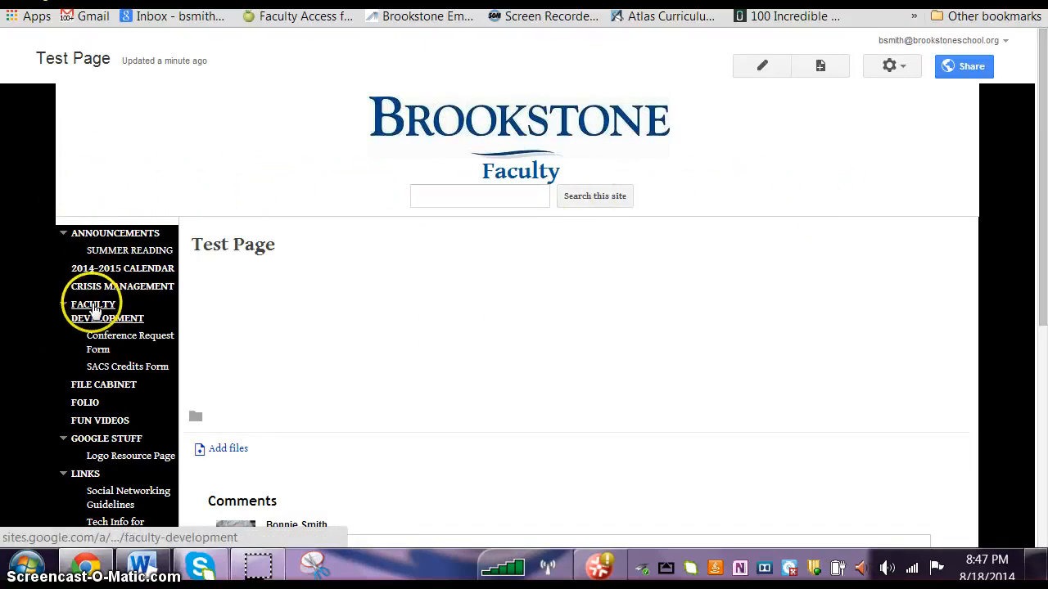
{"action": "left_click", "coordinate": [90, 307]}
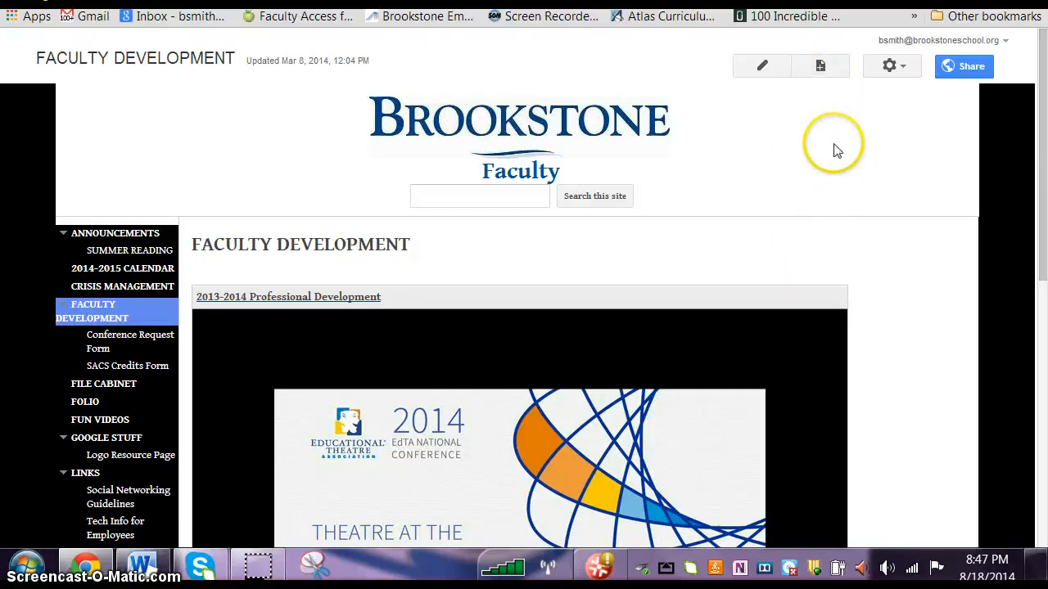
{"action": "left_click", "coordinate": [895, 65]}
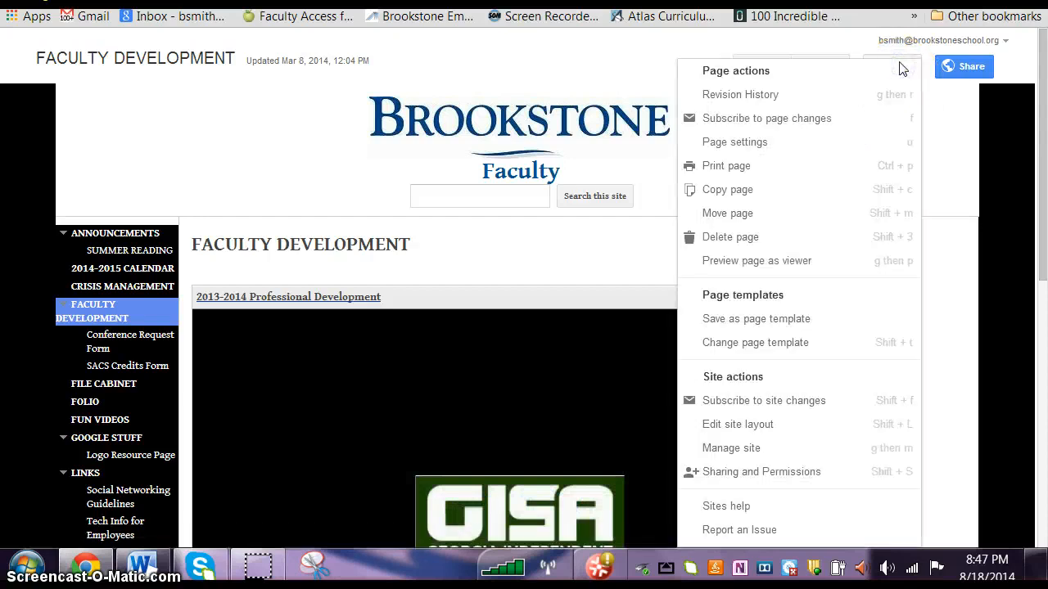
{"action": "left_click", "coordinate": [947, 168]}
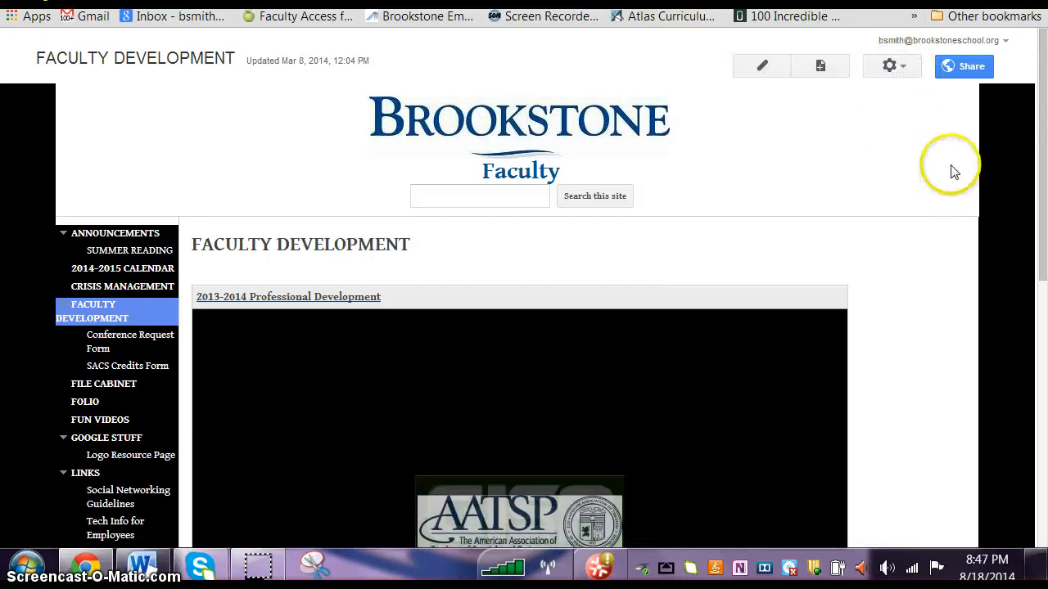
{"action": "left_click", "coordinate": [905, 69]}
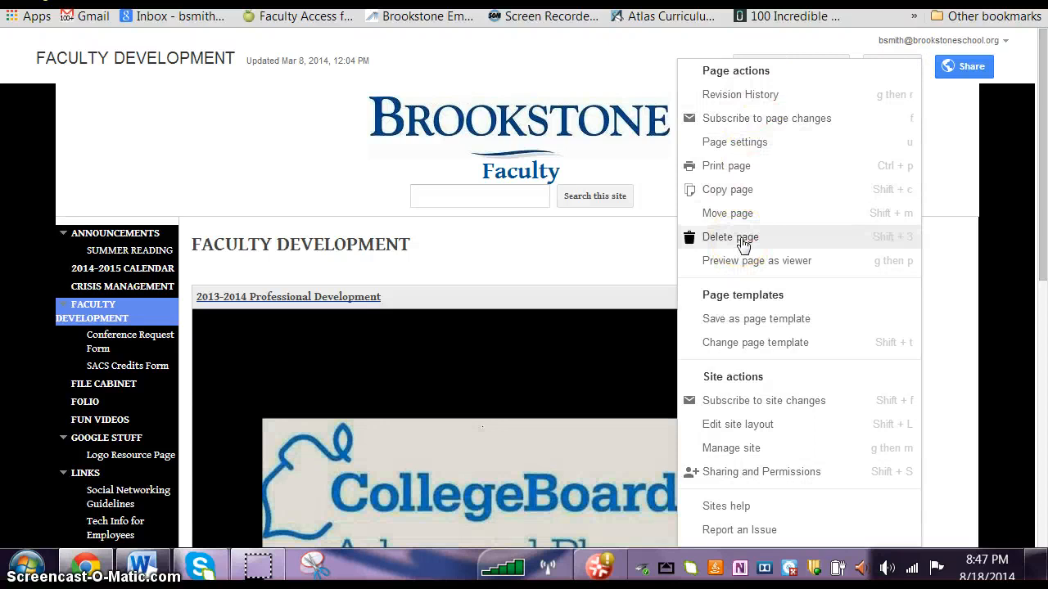
{"action": "left_click", "coordinate": [949, 169]}
Step: Edit the Faculty Development page, change its title to "Professional Development", and save it
{"action": "left_click", "coordinate": [103, 404]}
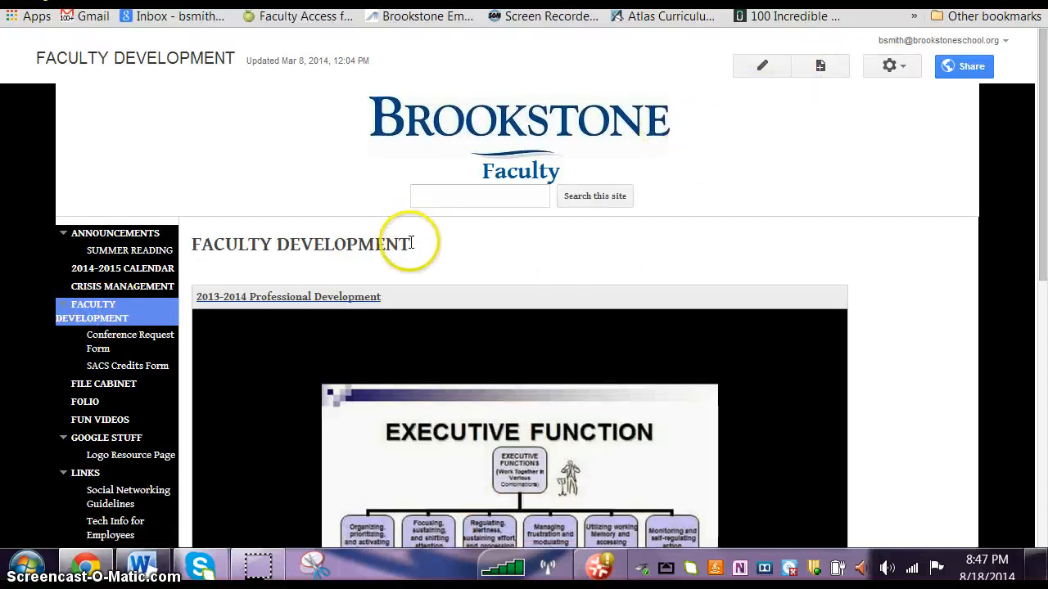
{"action": "left_click_drag", "start_coordinate": [411, 243], "coordinate": [372, 244]}
{"action": "left_click", "coordinate": [465, 241]}
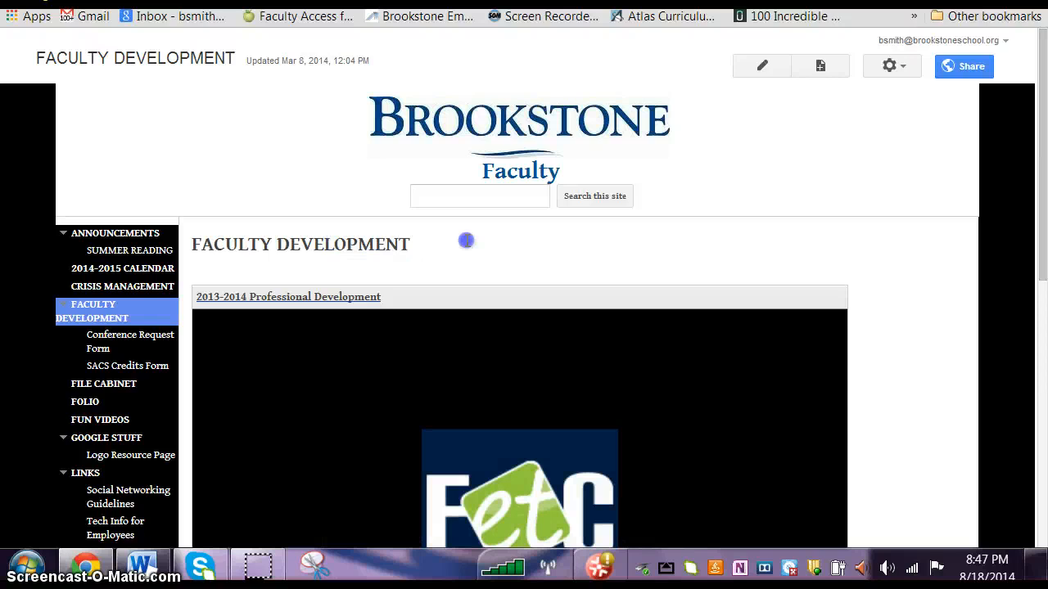
{"action": "left_click", "coordinate": [762, 66]}
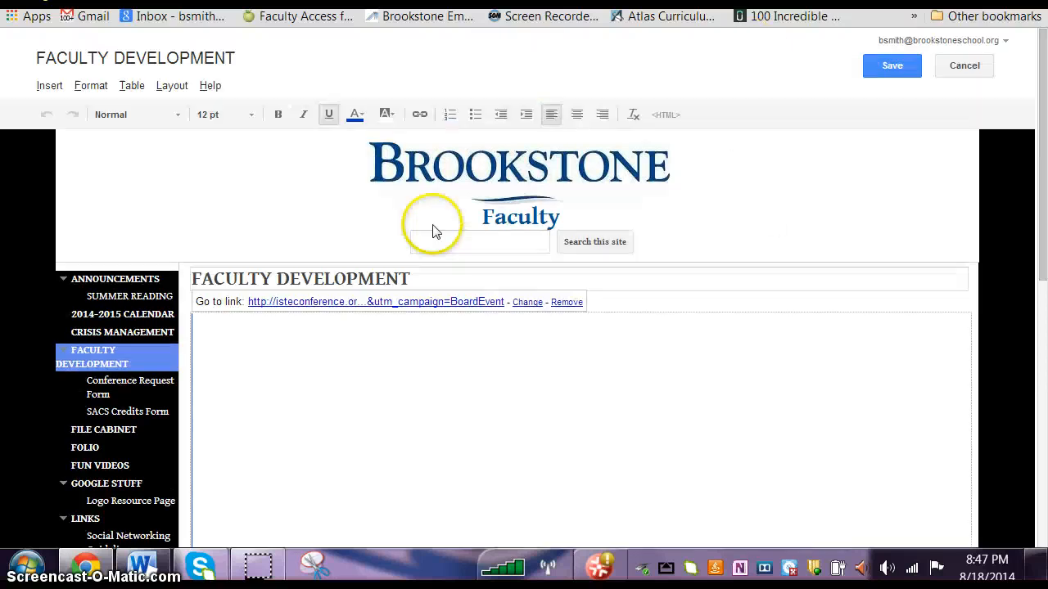
{"action": "left_click", "coordinate": [412, 273]}
{"action": "left_click_drag", "start_coordinate": [414, 278], "coordinate": [189, 273]}
{"action": "key", "text": "BackSpace"}
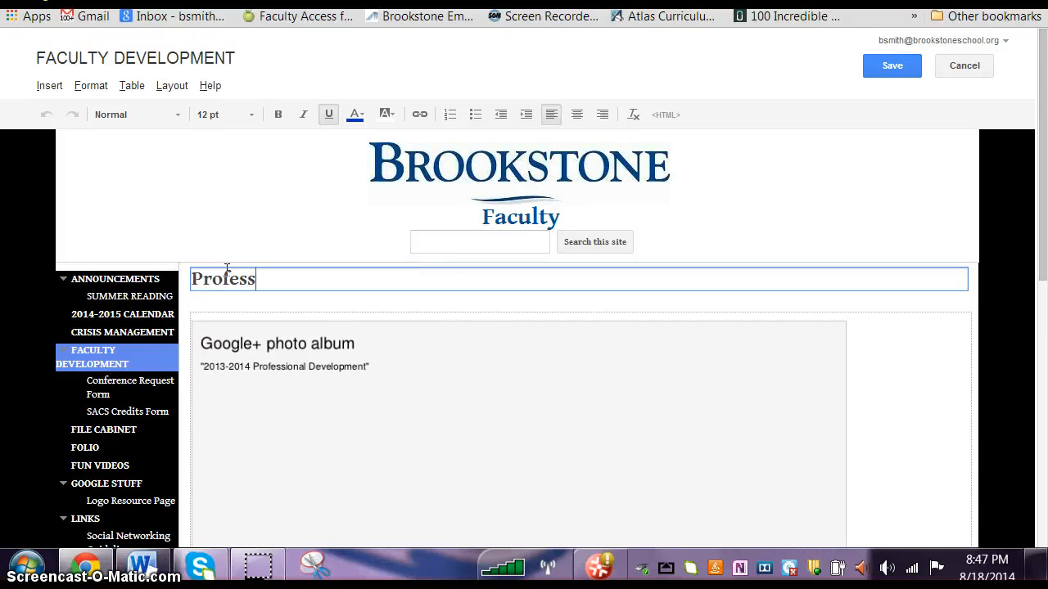
{"action": "type", "text": "Professional Develop"}
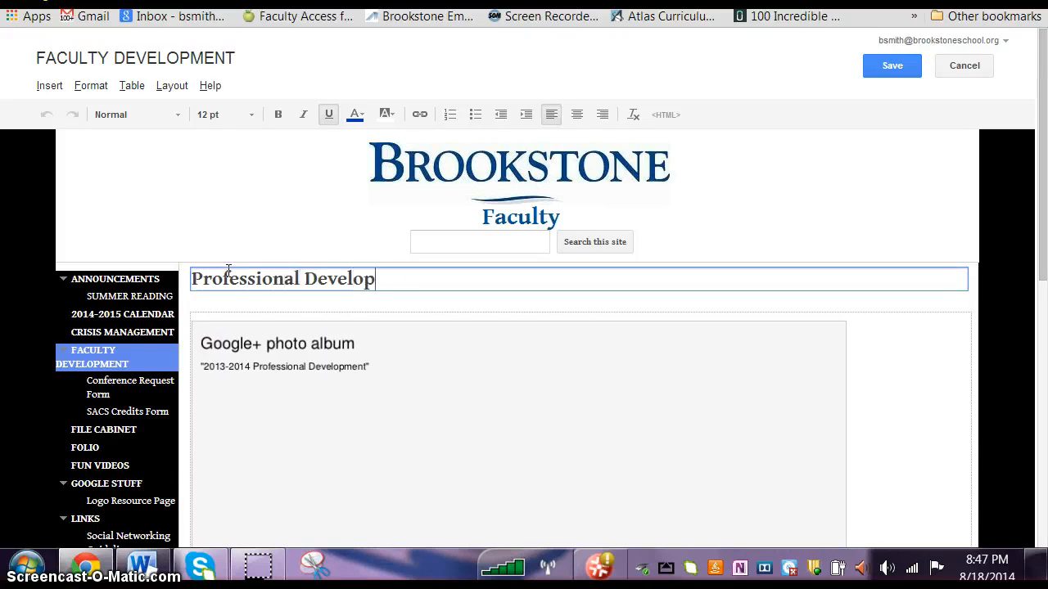
{"action": "type", "text": "ment"}
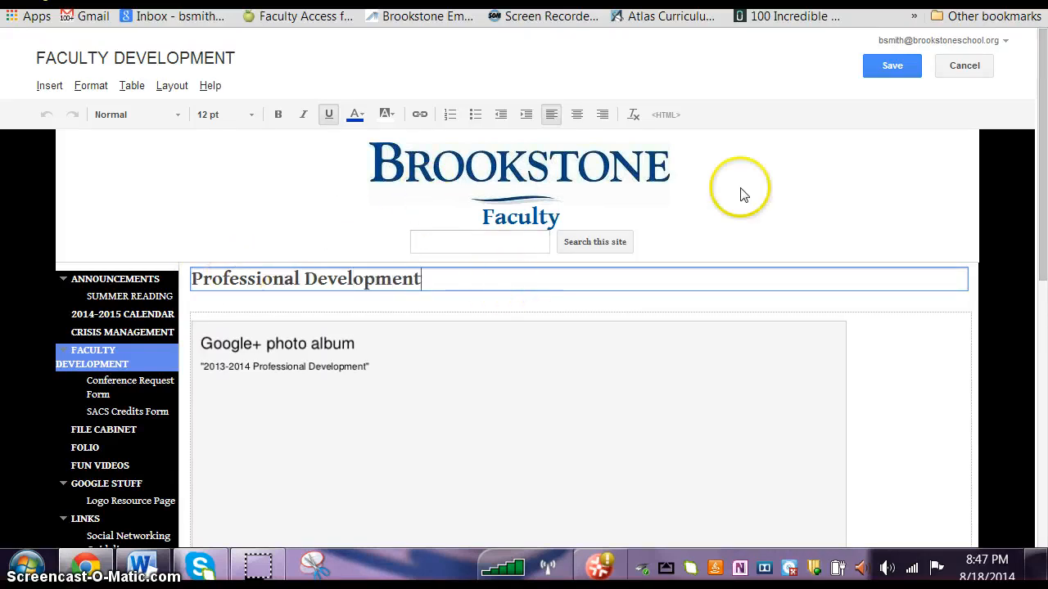
{"action": "left_click", "coordinate": [892, 69]}
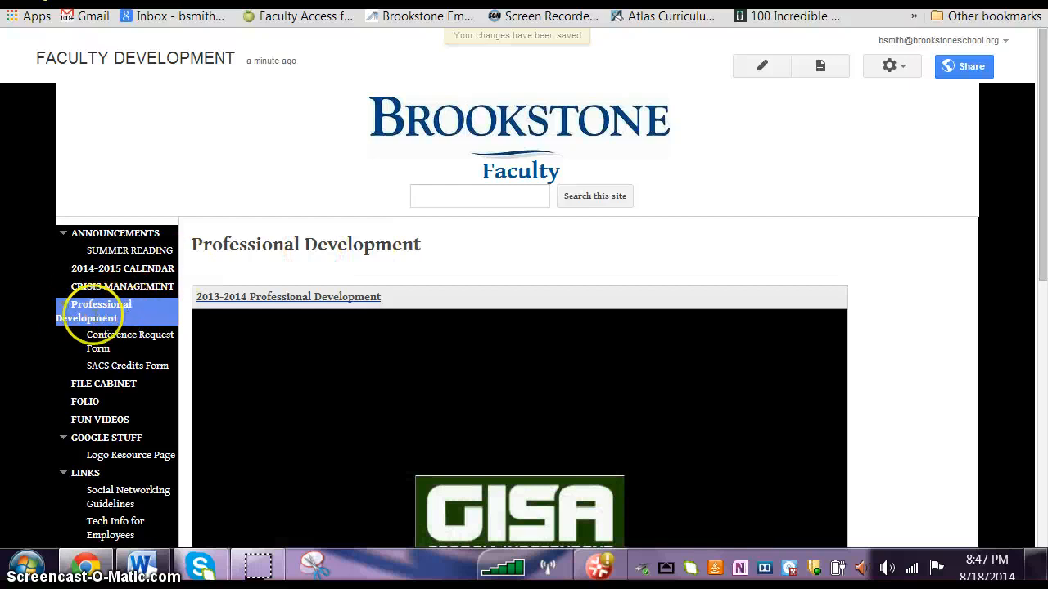
Step: Edit the Professional Development page again, change its title to "Faculty Development", and save it
{"action": "left_click", "coordinate": [757, 70]}
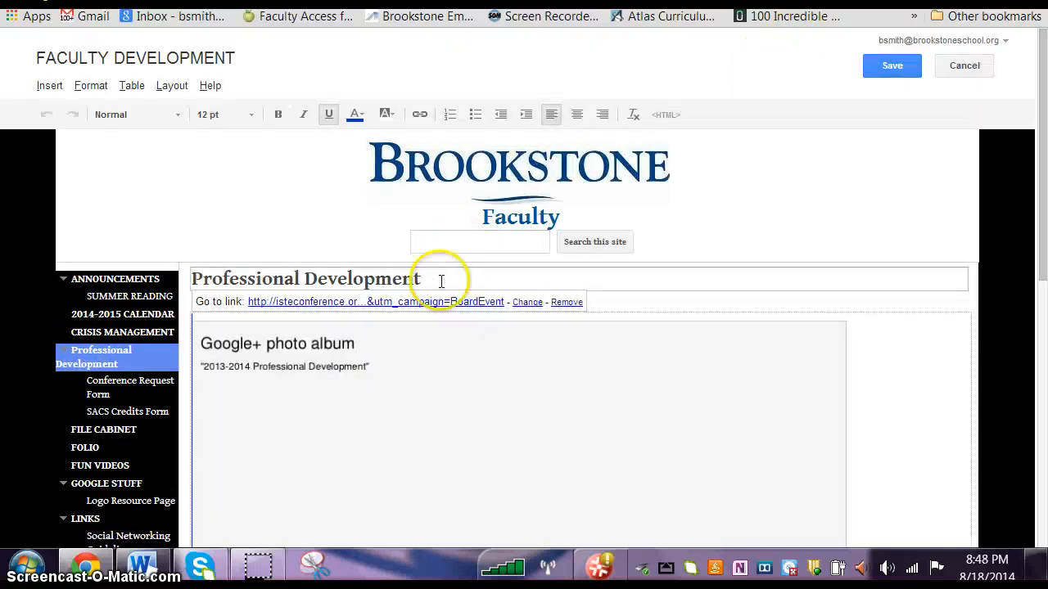
{"action": "left_click_drag", "start_coordinate": [423, 278], "coordinate": [122, 287]}
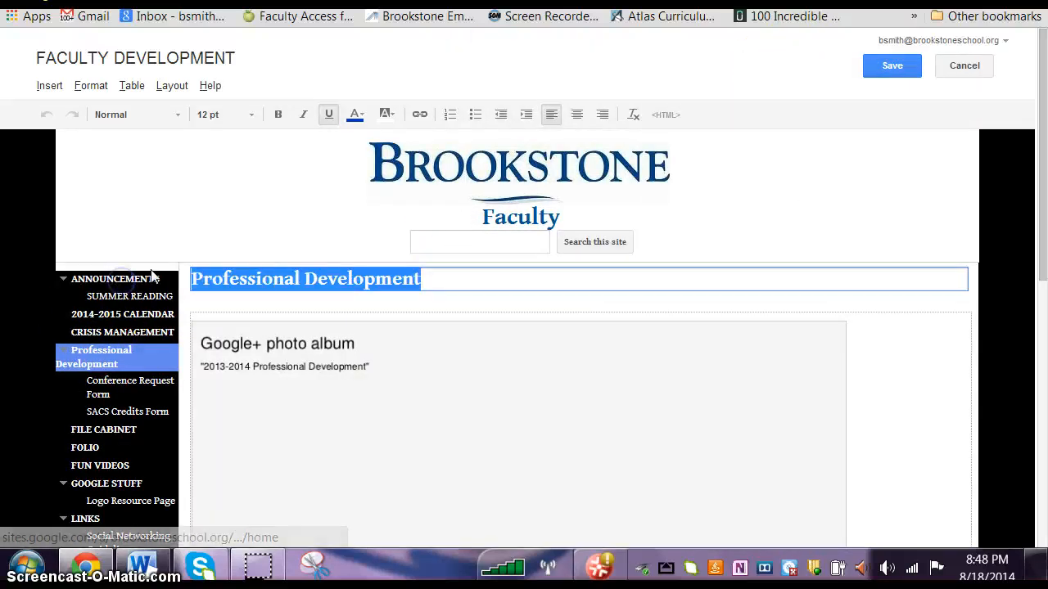
{"action": "key", "text": "BackSpace"}
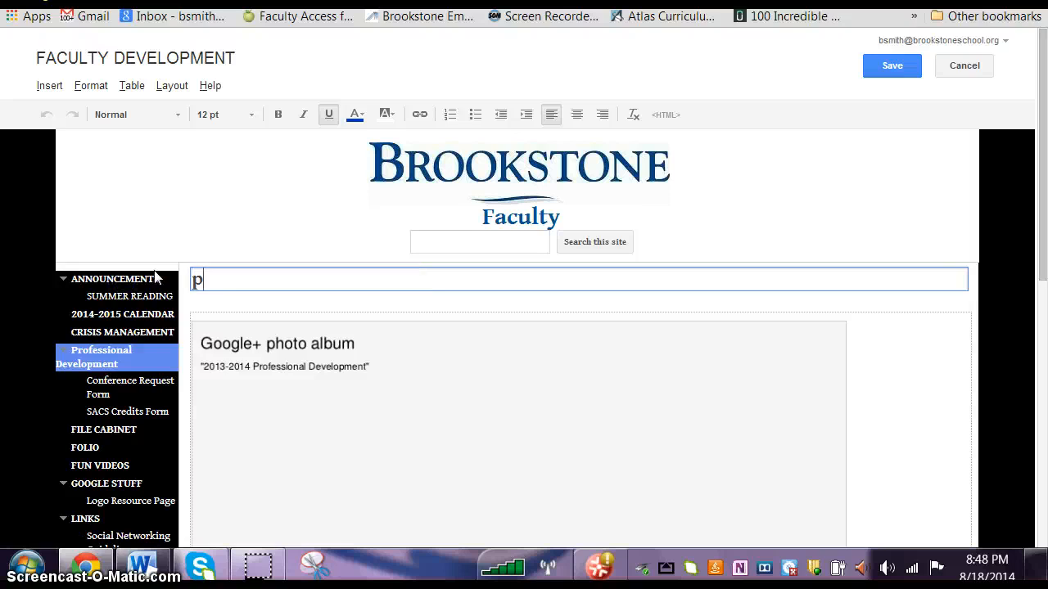
{"action": "key", "text": "BackSpace"}
{"action": "key", "text": "BackSpace"}
{"action": "type", "text": "Faculty Development"}
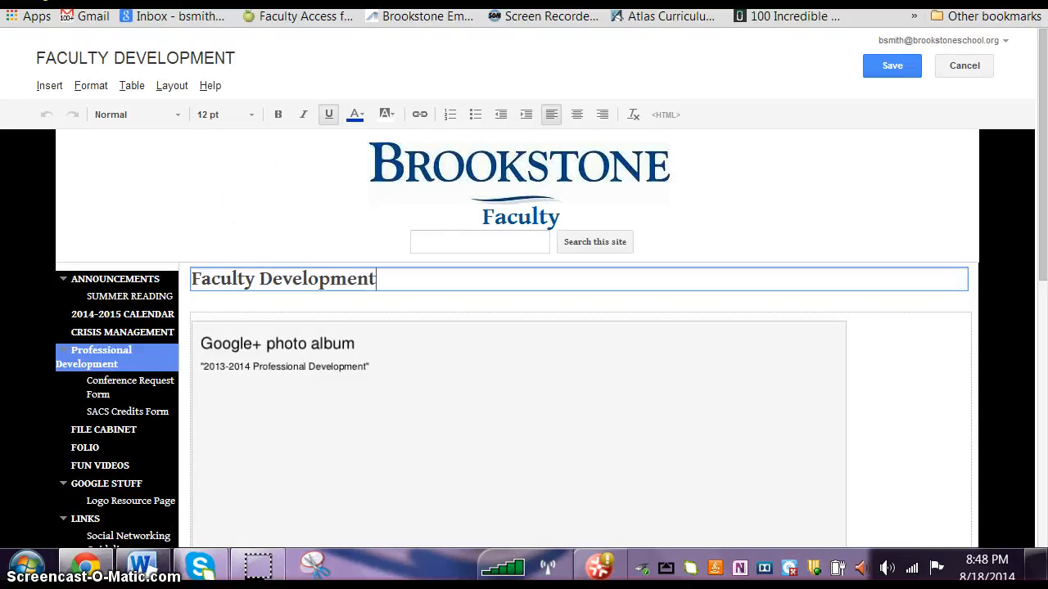
{"action": "left_click", "coordinate": [887, 66]}
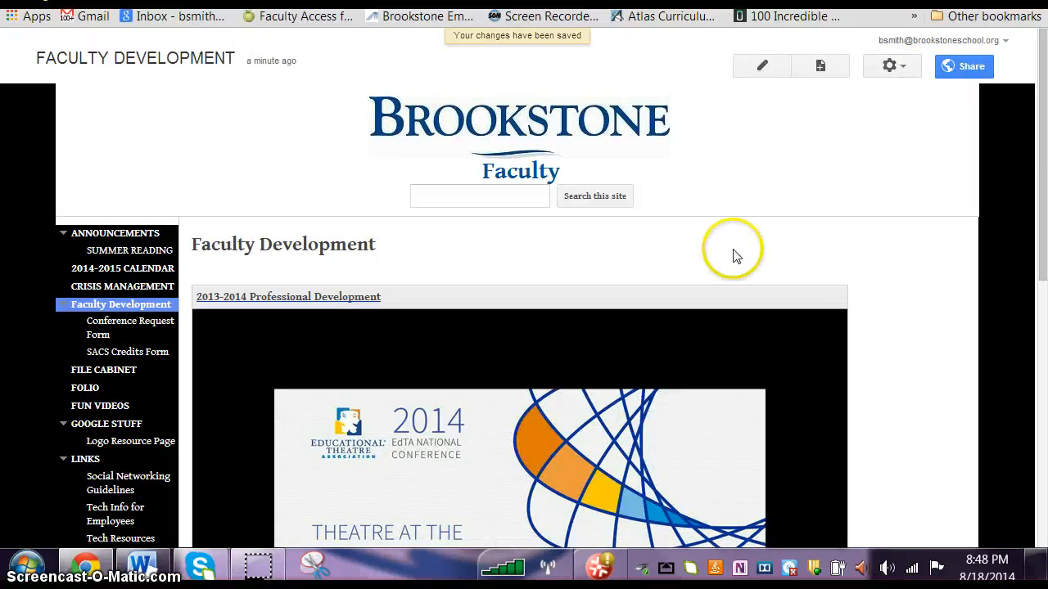
Step: Switch to the list of Google sites and open Google Drive from the Google apps
{"action": "scroll", "coordinate": [734, 255], "scroll_direction": "down", "scroll_amount": 3}
{"action": "scroll", "coordinate": [741, 259], "scroll_direction": "up", "scroll_amount": 6}
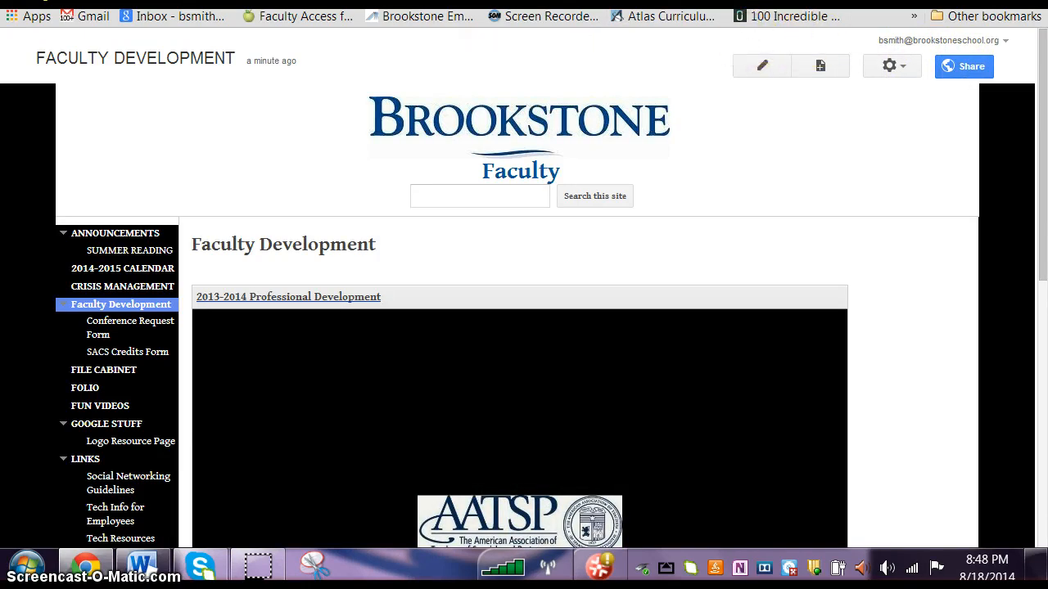
{"action": "key", "text": "ctrl+Tab"}
{"action": "left_click", "coordinate": [885, 60]}
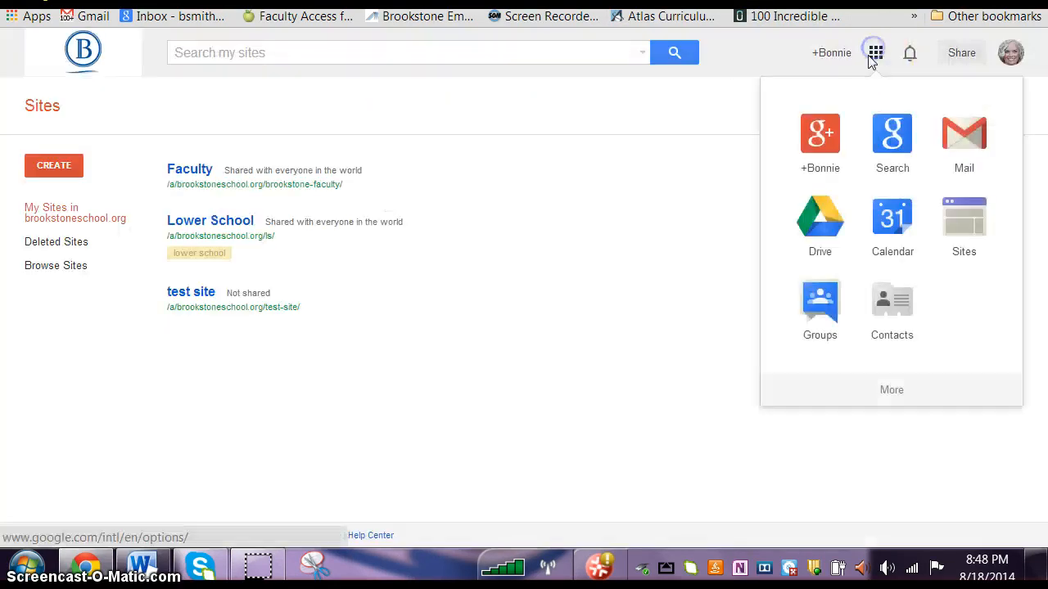
{"action": "left_click", "coordinate": [821, 223]}
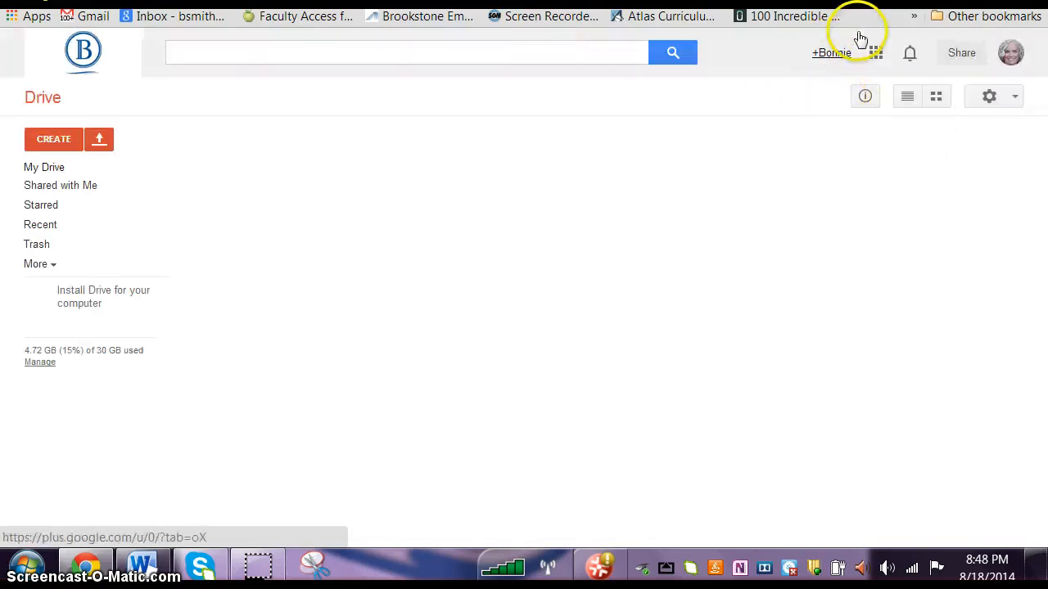
{"action": "left_click", "coordinate": [875, 52]}
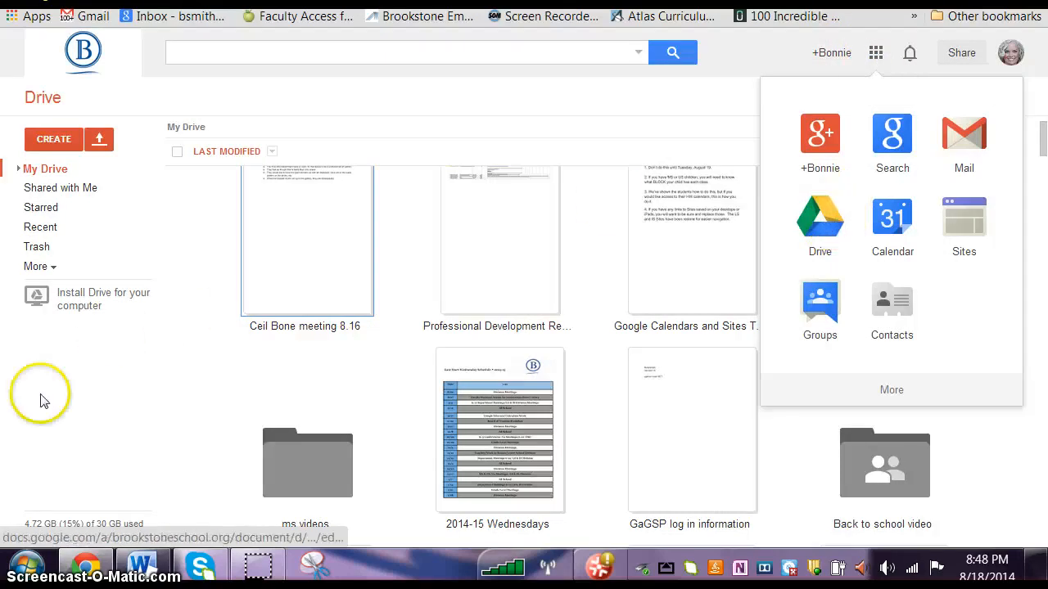
{"action": "left_click", "coordinate": [143, 147]}
Step: Create a new Google document in Drive and name it "Test Document"
{"action": "left_click", "coordinate": [54, 139]}
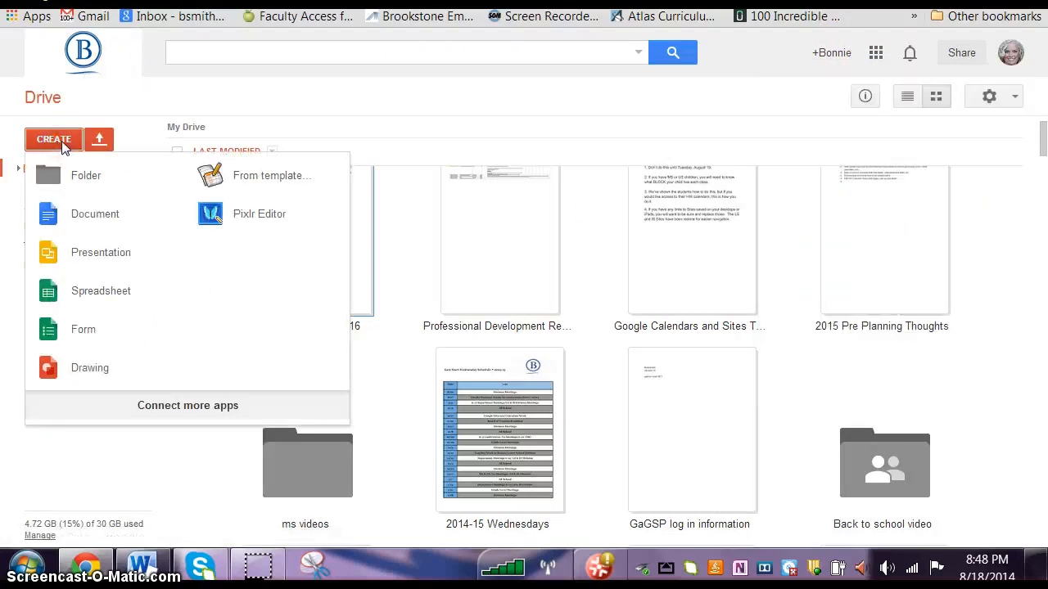
{"action": "left_click", "coordinate": [92, 214]}
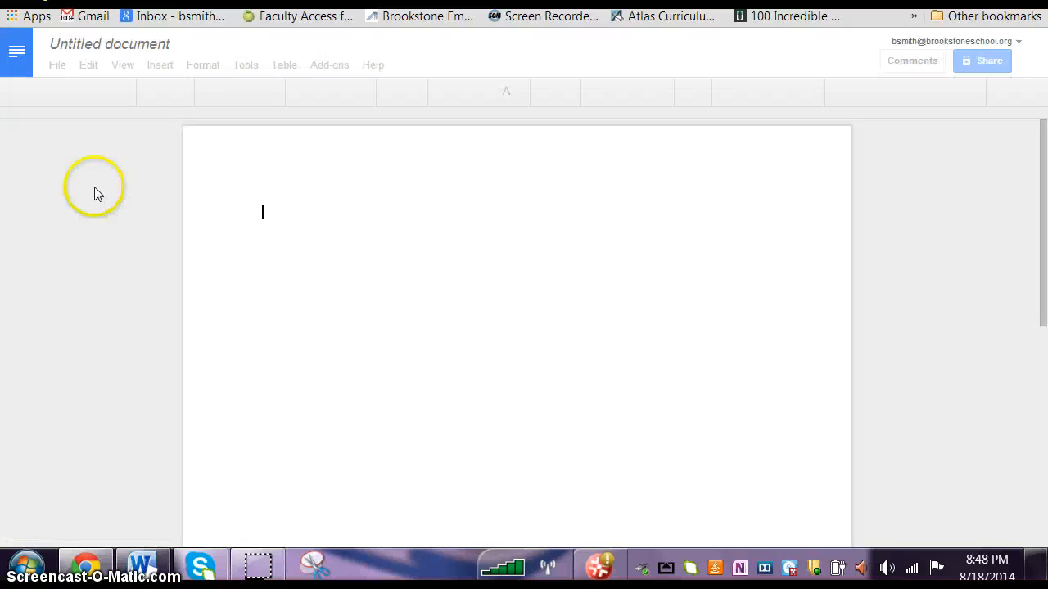
{"action": "left_click", "coordinate": [114, 48]}
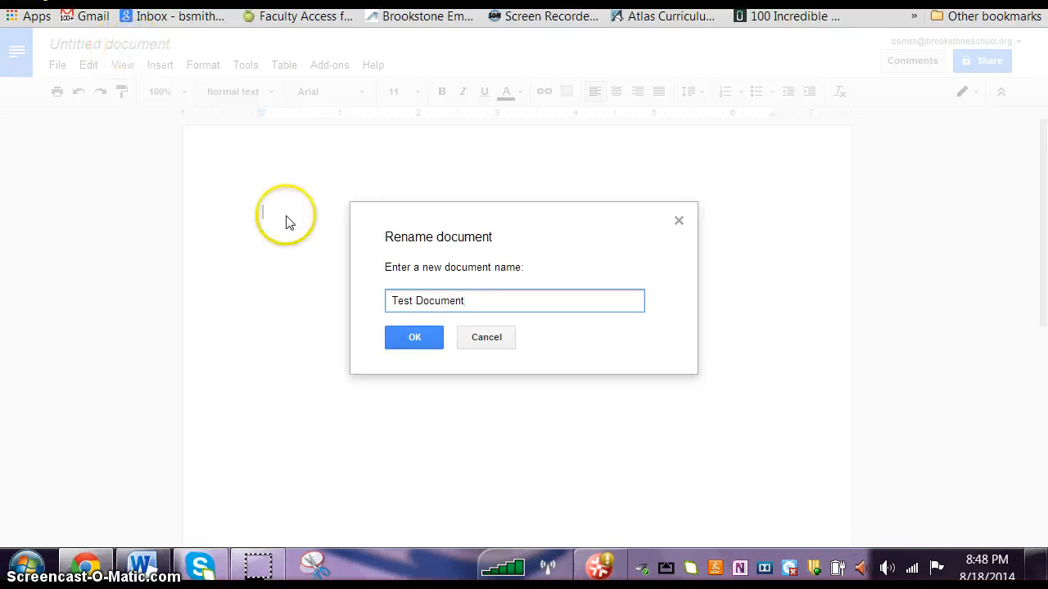
{"action": "left_click", "coordinate": [420, 338]}
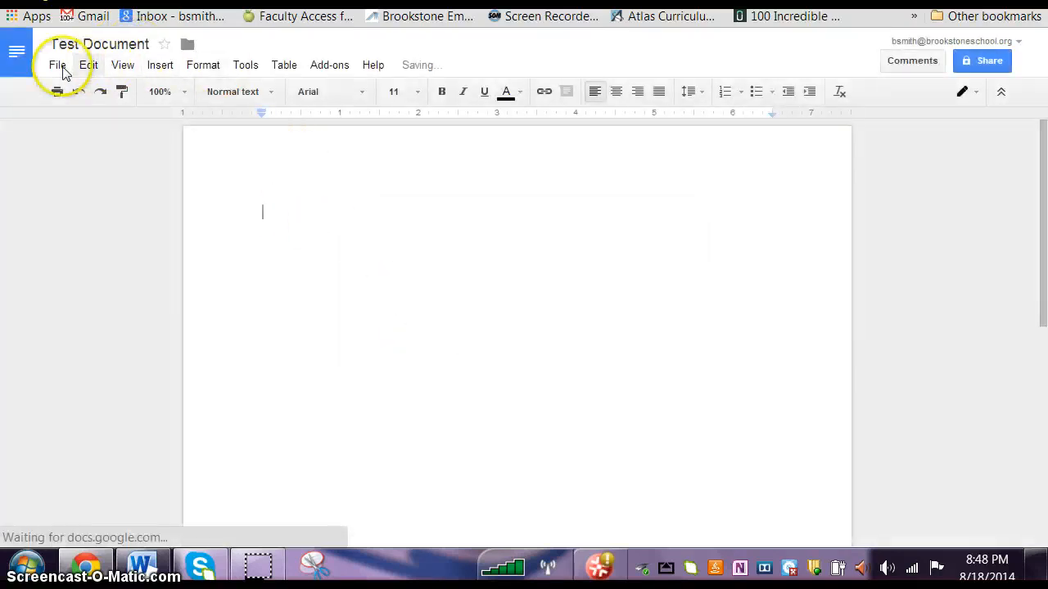
Step: Insert the picture 20148 from the computer's Pictures library into the document
{"action": "left_click", "coordinate": [161, 67]}
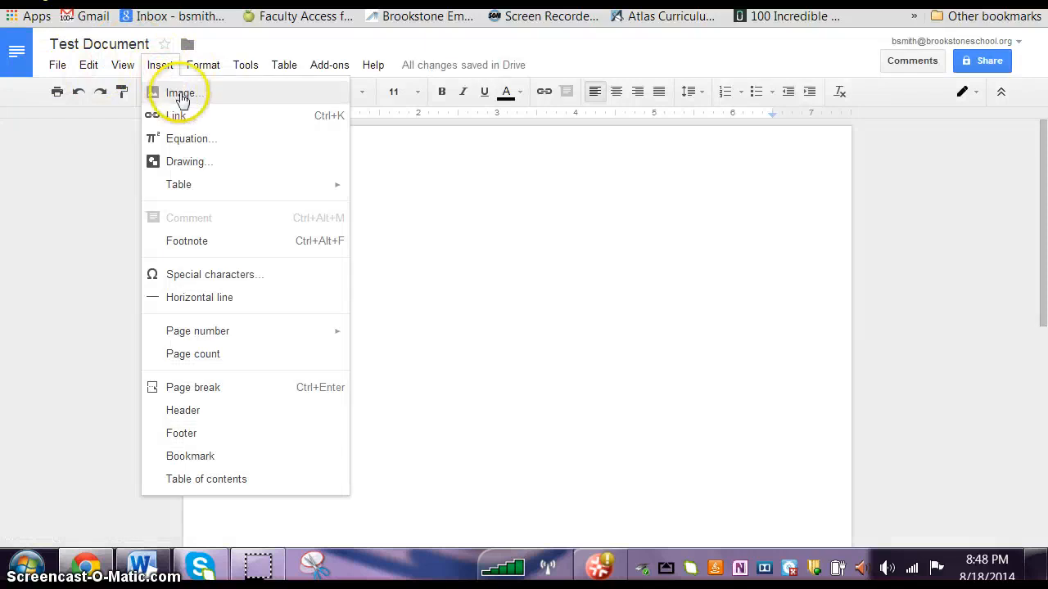
{"action": "left_click", "coordinate": [180, 93]}
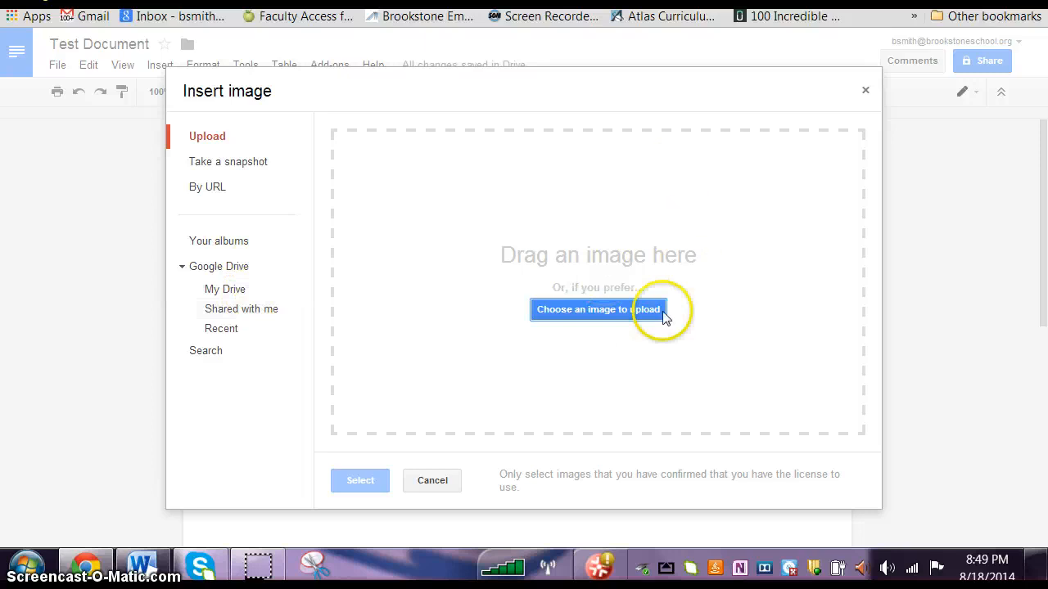
{"action": "left_click", "coordinate": [573, 311]}
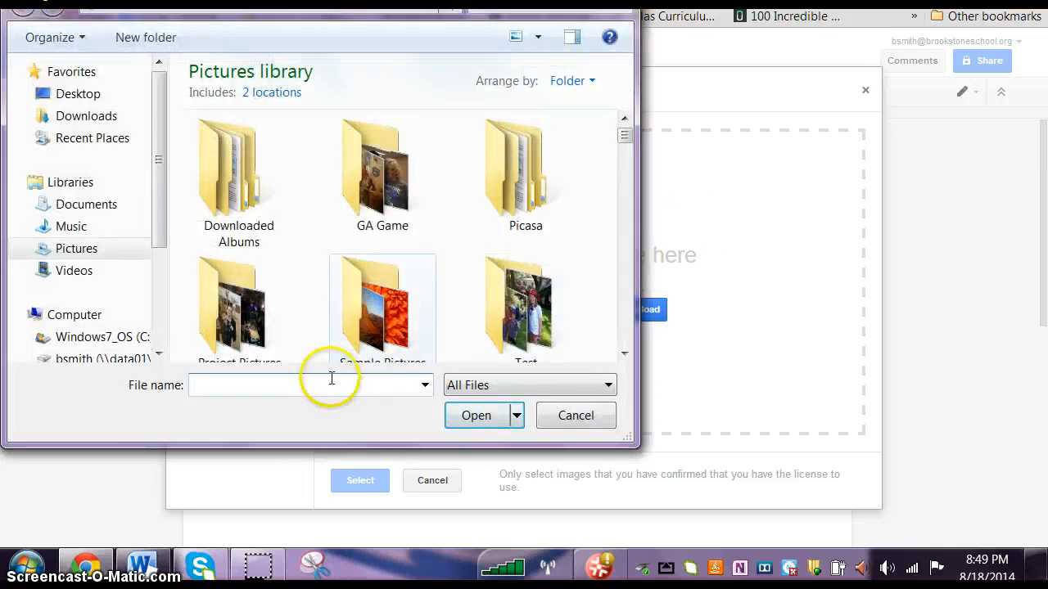
{"action": "mouse_move", "coordinate": [625, 135]}
{"action": "left_mouse_down"}
{"action": "mouse_move", "coordinate": [624, 167]}
{"action": "mouse_move", "coordinate": [626, 150]}
{"action": "left_mouse_up"}
{"action": "left_click", "coordinate": [379, 250]}
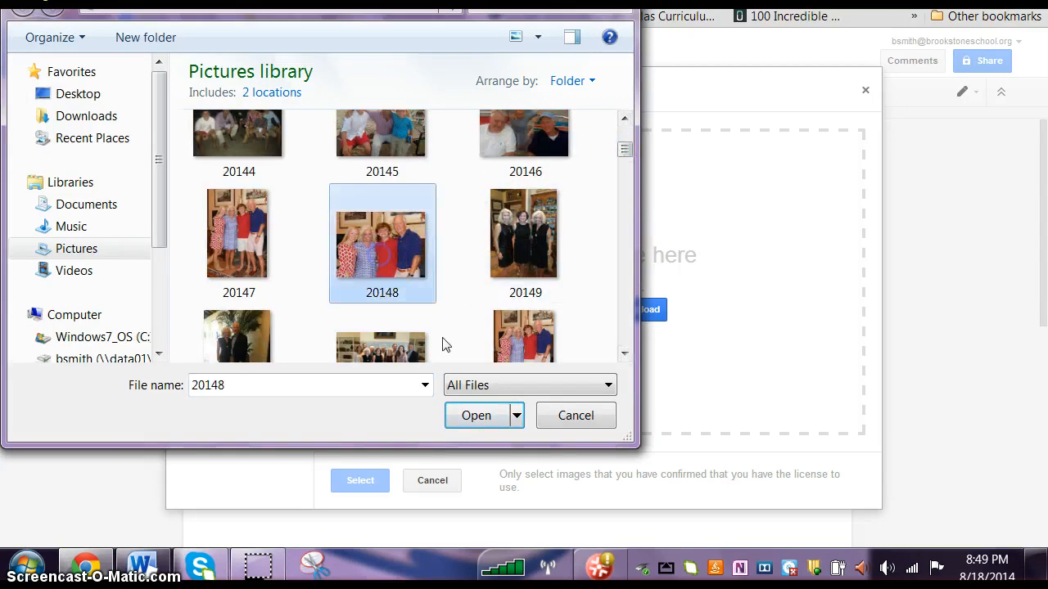
{"action": "left_click", "coordinate": [476, 417]}
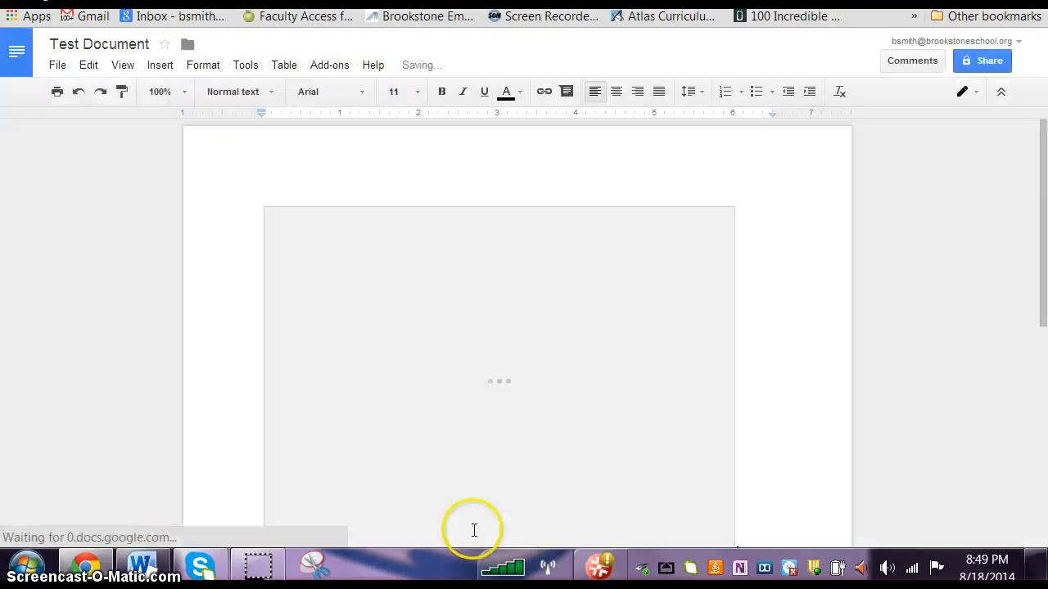
{"action": "scroll", "coordinate": [580, 392], "scroll_direction": "up", "scroll_amount": 5}
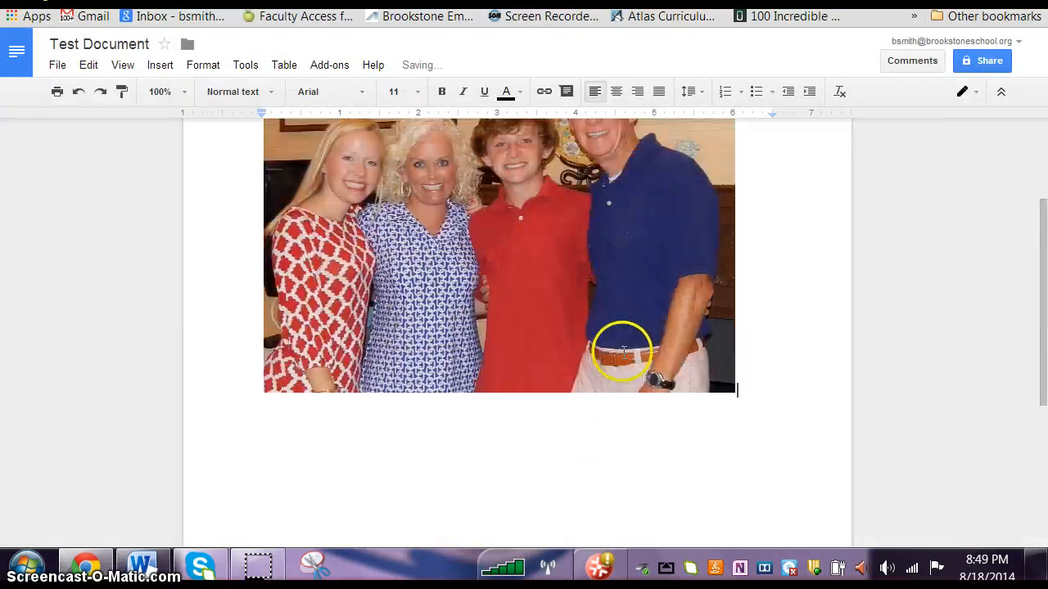
{"action": "scroll", "coordinate": [677, 361], "scroll_direction": "down", "scroll_amount": 1}
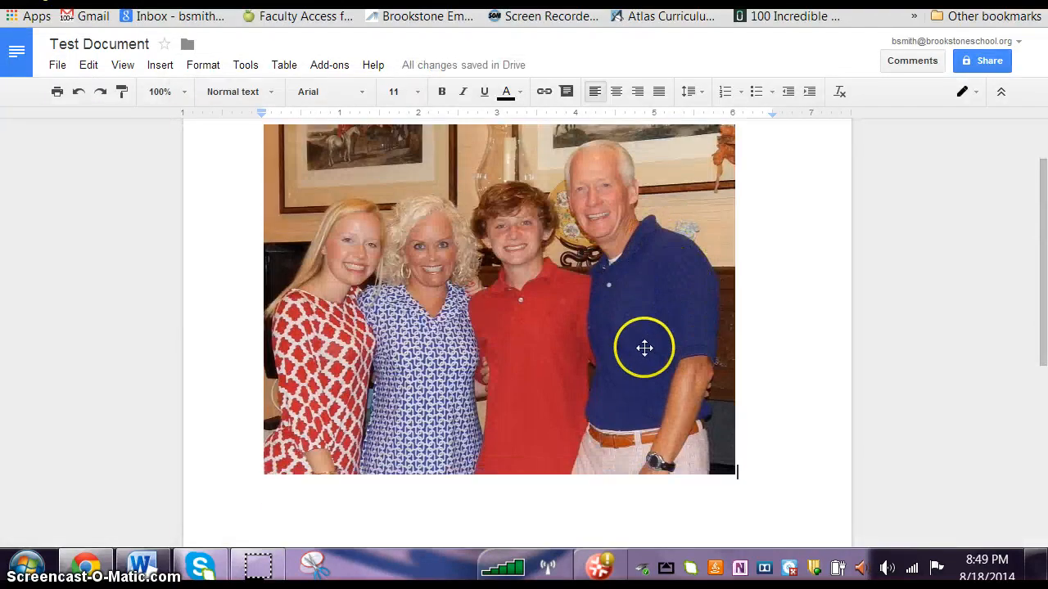
Step: Shrink the inserted picture to about 3 inches wide and enter the filler text "kjfldksjf ;js;ldfkj sl;kdfjl;sakjdfl;skdf" beside it
{"action": "left_click", "coordinate": [684, 447]}
{"action": "left_click_drag", "start_coordinate": [735, 473], "coordinate": [503, 301]}
{"action": "left_click", "coordinate": [343, 264]}
{"action": "left_click", "coordinate": [701, 327]}
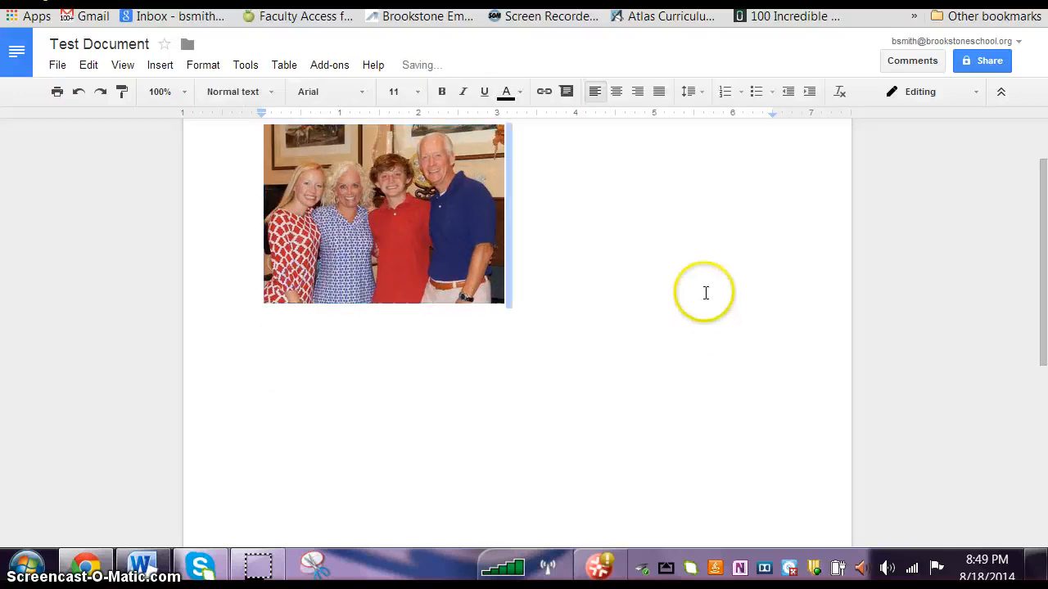
{"action": "left_click", "coordinate": [615, 173]}
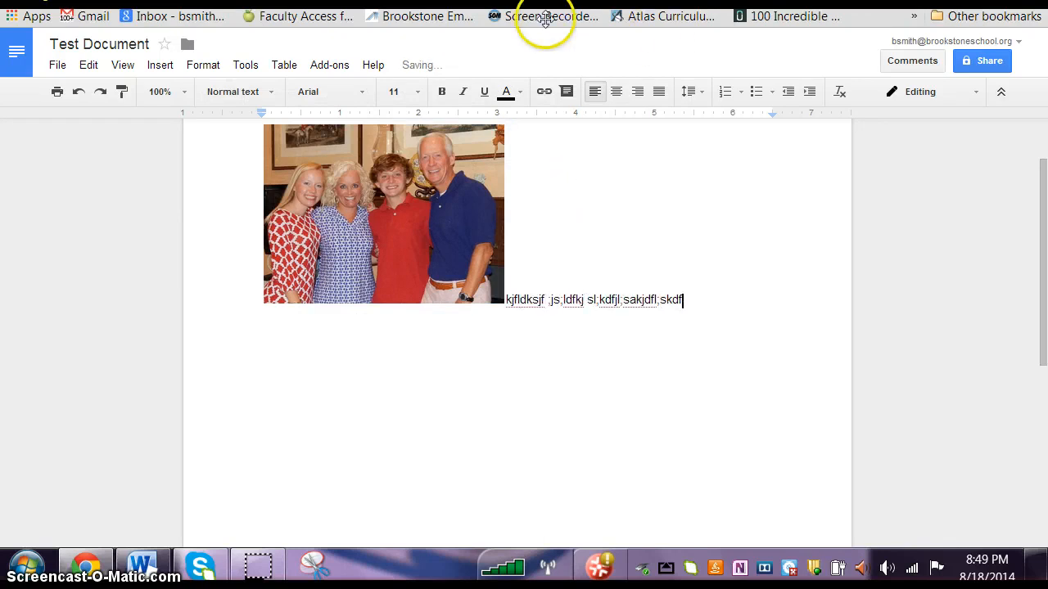
Step: Set the filler text's font size to 24 and start a new line below it
{"action": "left_click_drag", "start_coordinate": [692, 301], "coordinate": [503, 305]}
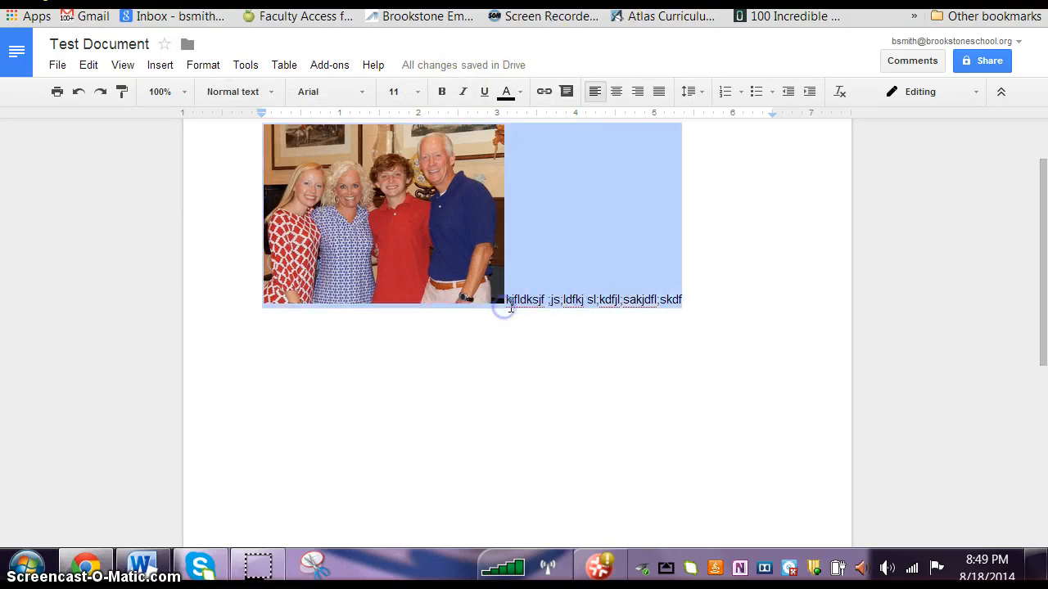
{"action": "left_click", "coordinate": [418, 93]}
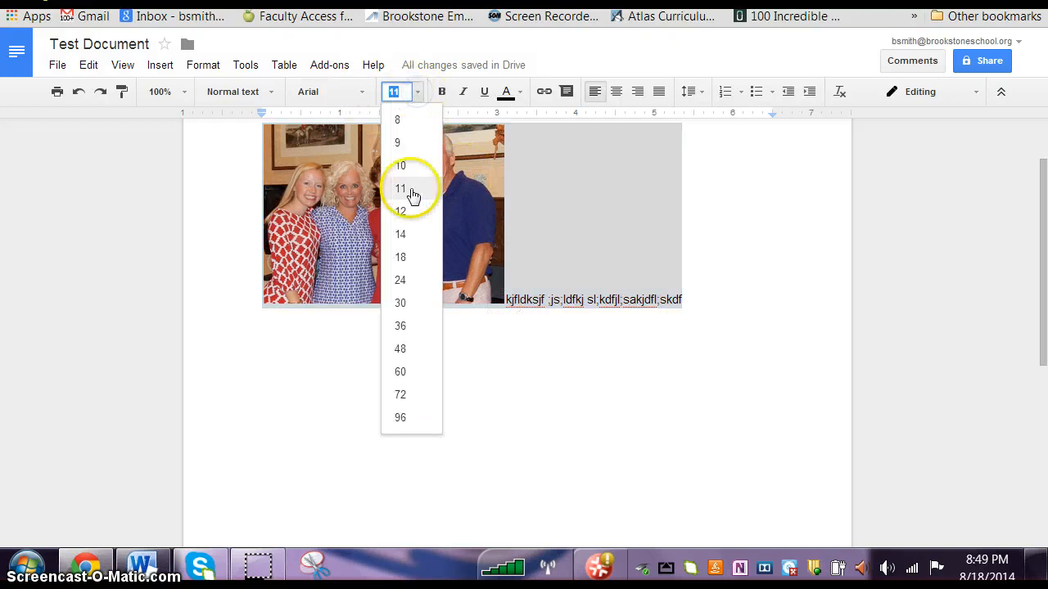
{"action": "left_click", "coordinate": [409, 282]}
{"action": "left_click", "coordinate": [646, 427]}
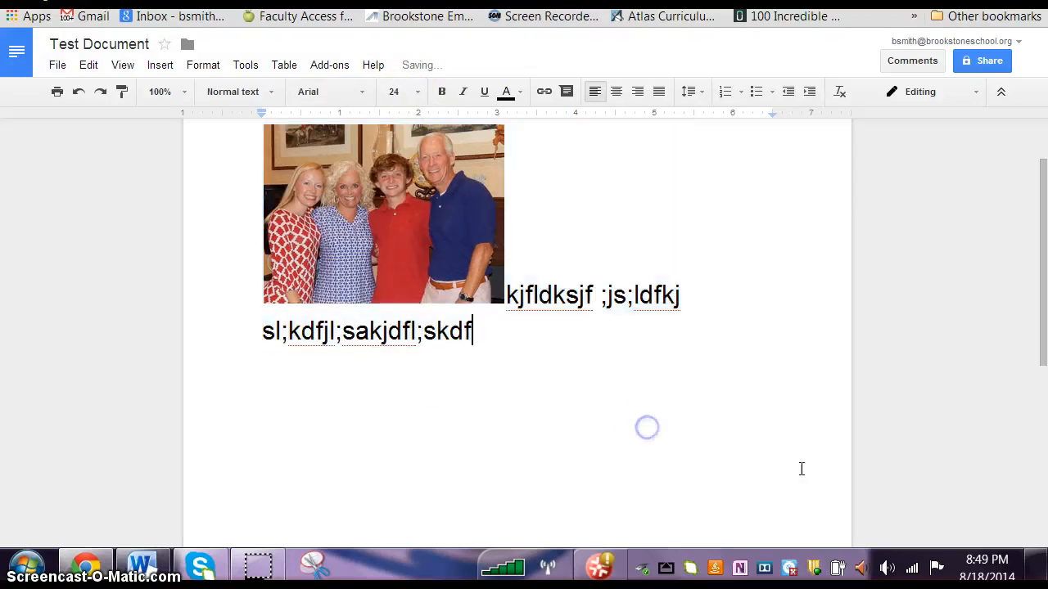
{"action": "key", "text": "Return"}
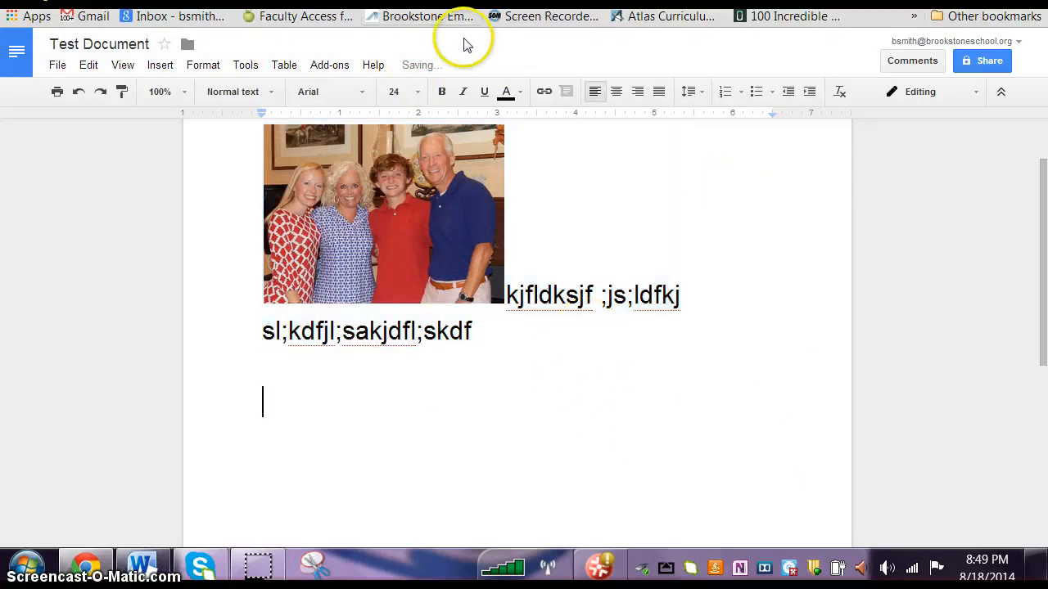
Step: Select the filler text beside and below the picture and color it dark blue
{"action": "double_click", "coordinate": [480, 331]}
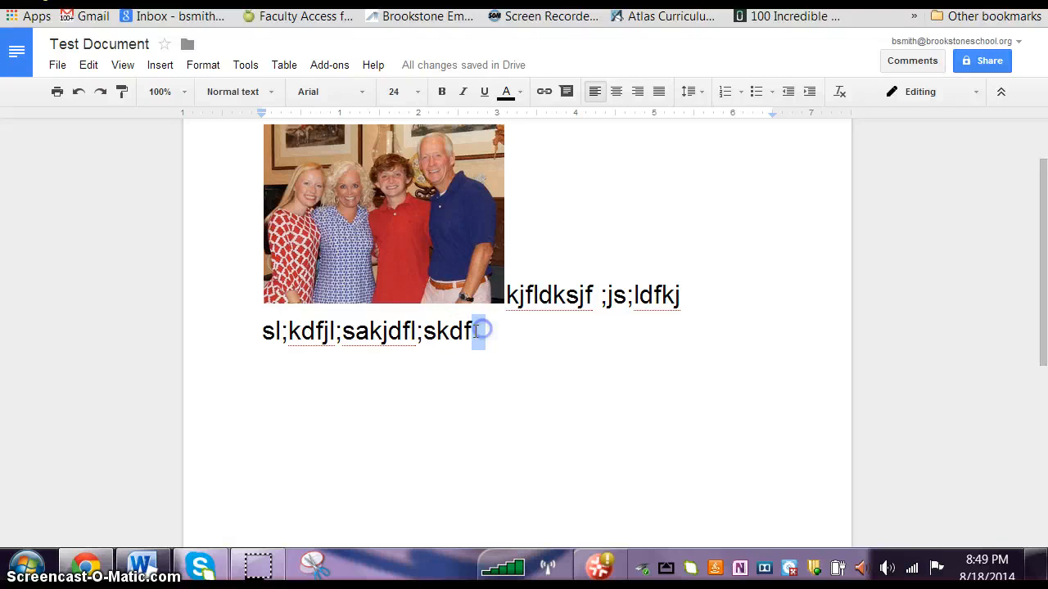
{"action": "left_click_drag", "start_coordinate": [649, 295], "coordinate": [648, 396]}
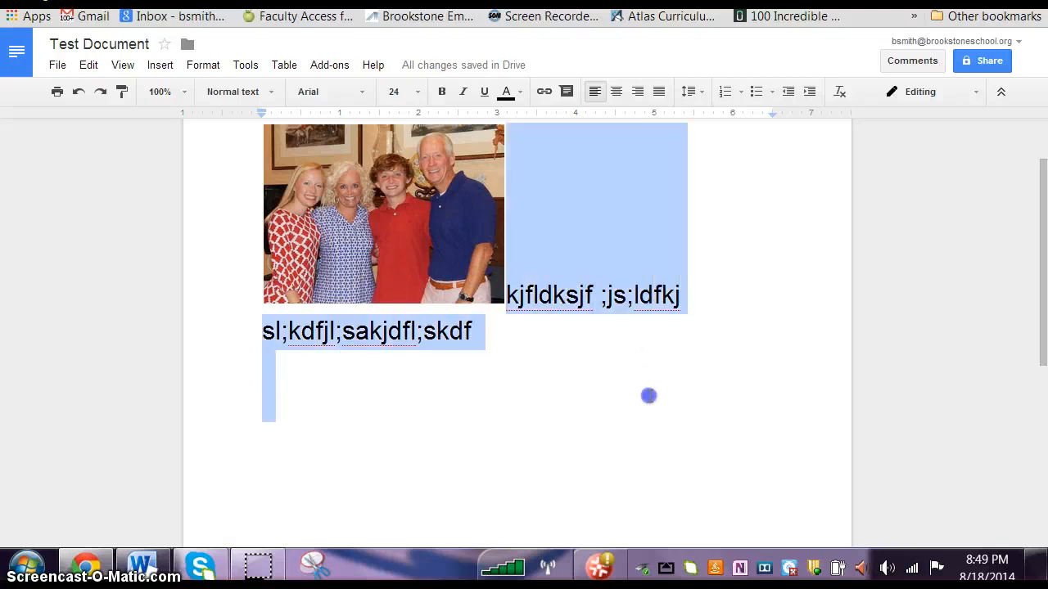
{"action": "left_click", "coordinate": [521, 92]}
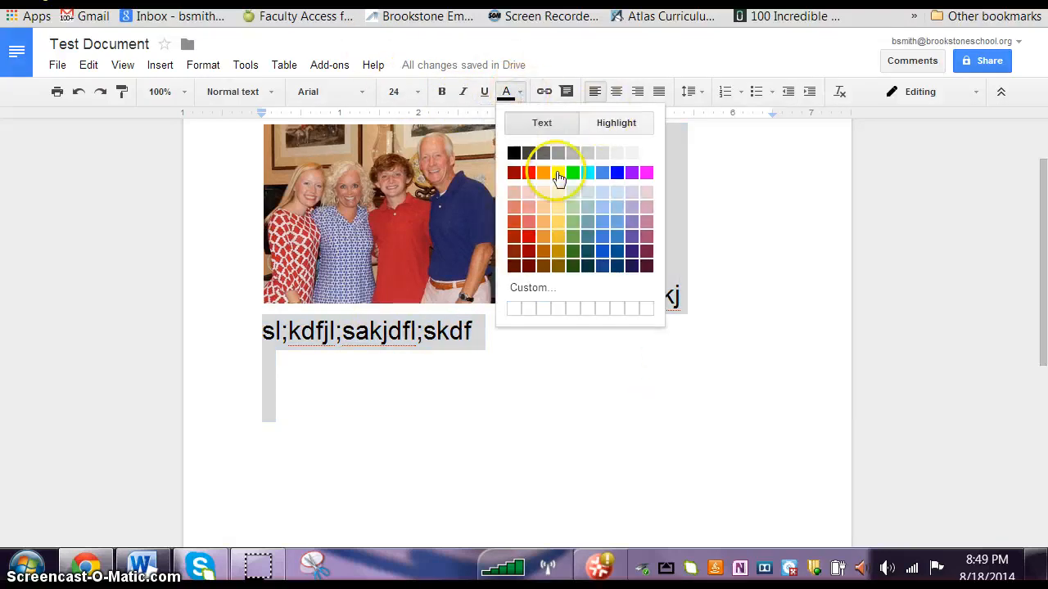
{"action": "left_click", "coordinate": [603, 267]}
{"action": "left_click", "coordinate": [619, 417]}
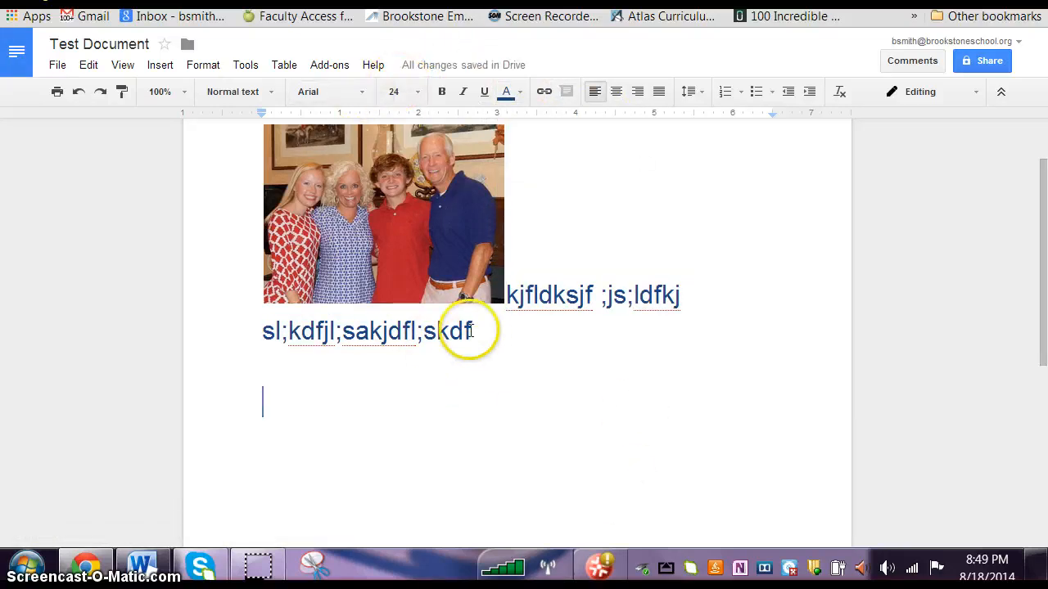
Step: Move the picture to the line below the blue filler text
{"action": "left_click", "coordinate": [500, 296]}
{"action": "left_click_drag", "start_coordinate": [645, 299], "coordinate": [670, 334]}
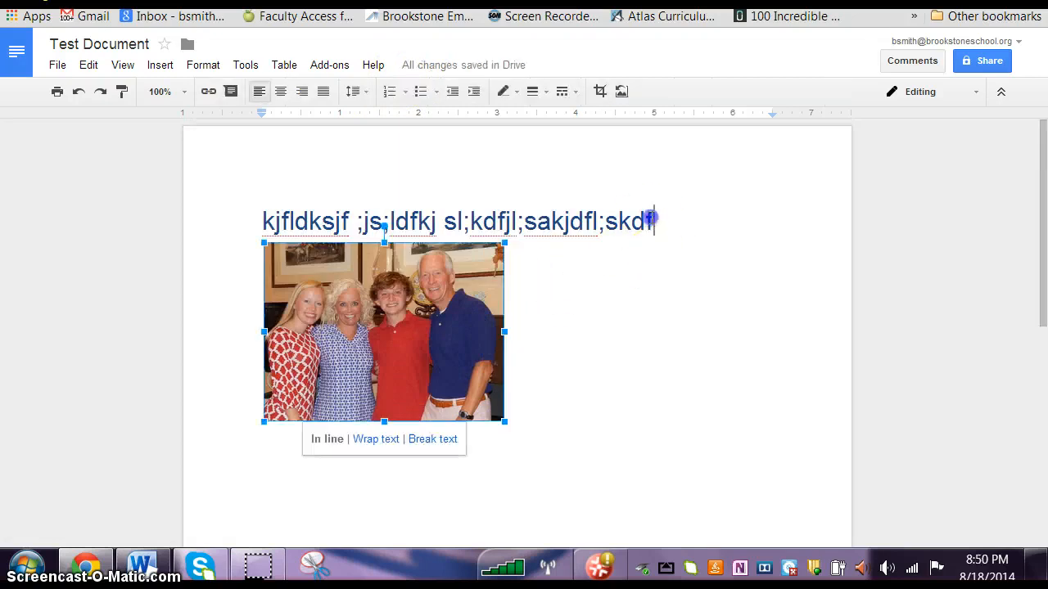
Step: Move the picture into the text after "kjfldksjf", look over the picture's options, and undo the move
{"action": "left_click_drag", "start_coordinate": [351, 202], "coordinate": [348, 203]}
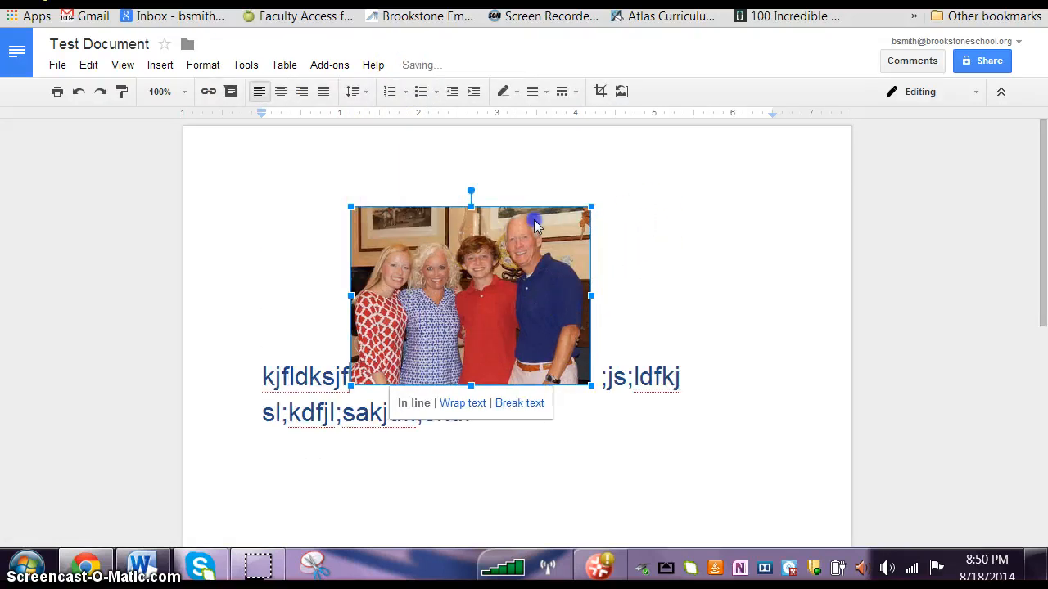
{"action": "right_click", "coordinate": [499, 276]}
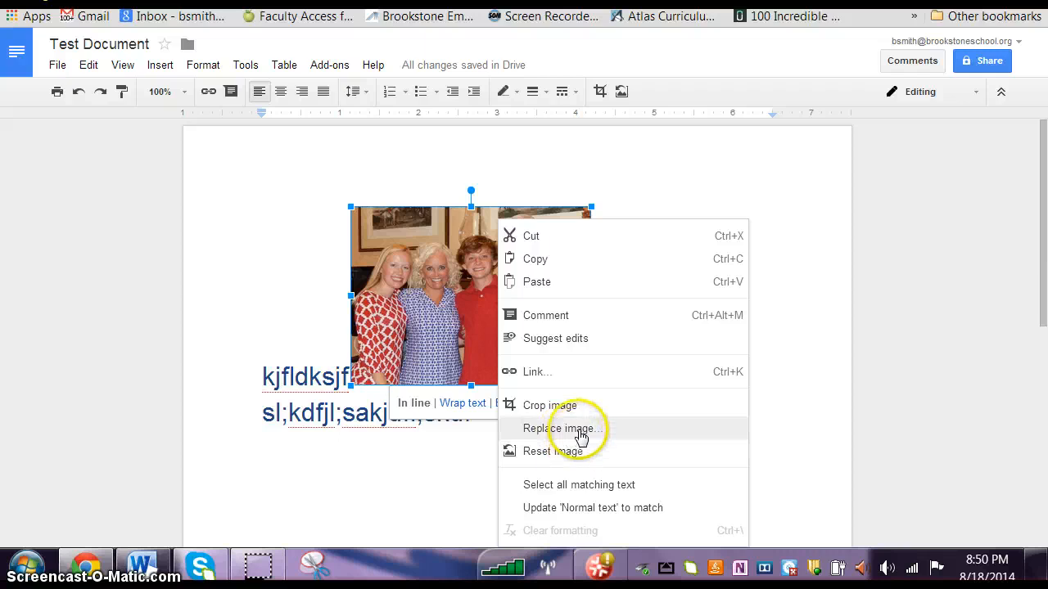
{"action": "left_click", "coordinate": [316, 201]}
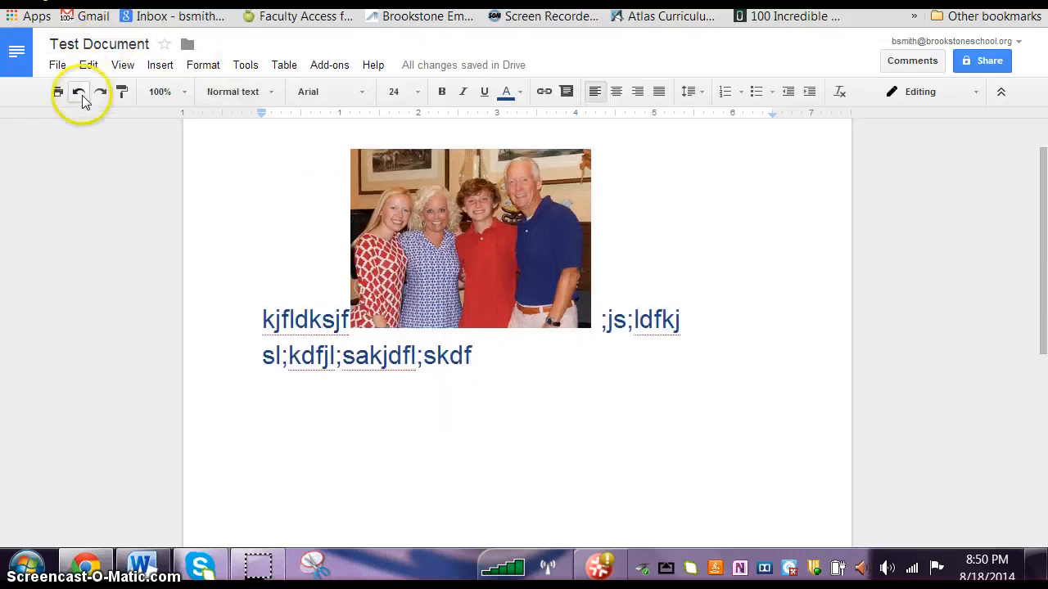
{"action": "left_click", "coordinate": [79, 93]}
{"action": "left_click", "coordinate": [624, 276]}
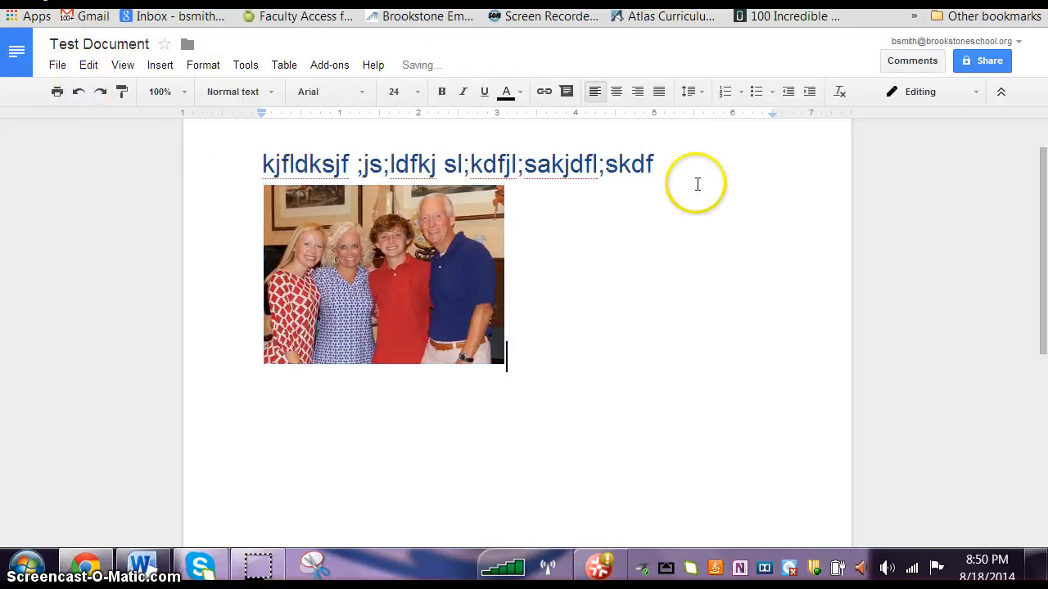
Step: Try moving the picture into the text after "sak" and undo that change
{"action": "left_click", "coordinate": [551, 160]}
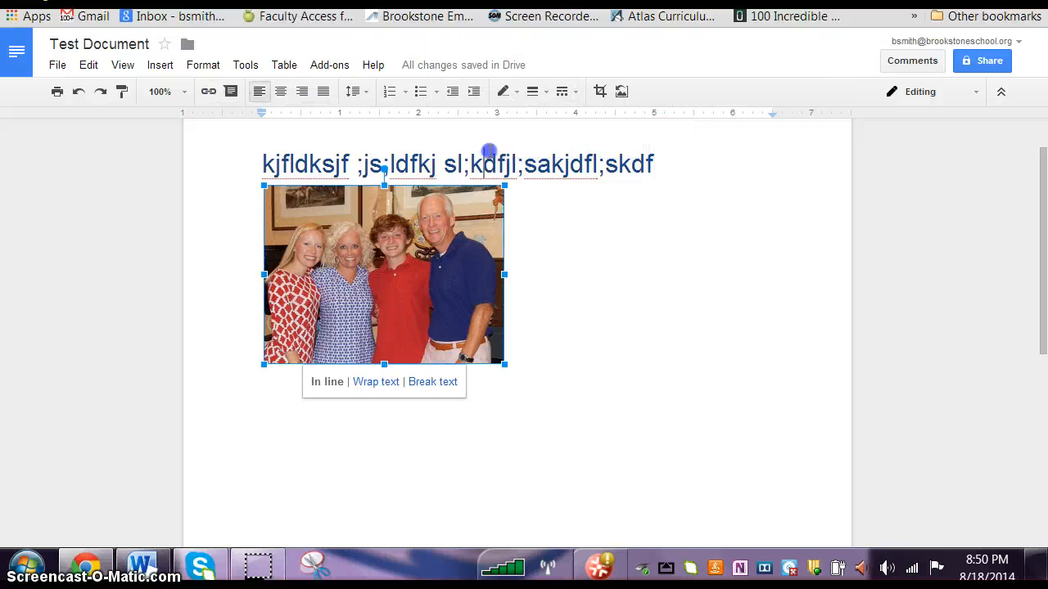
{"action": "left_click_drag", "start_coordinate": [489, 151], "coordinate": [557, 156]}
{"action": "left_click", "coordinate": [588, 250]}
{"action": "left_click", "coordinate": [79, 92]}
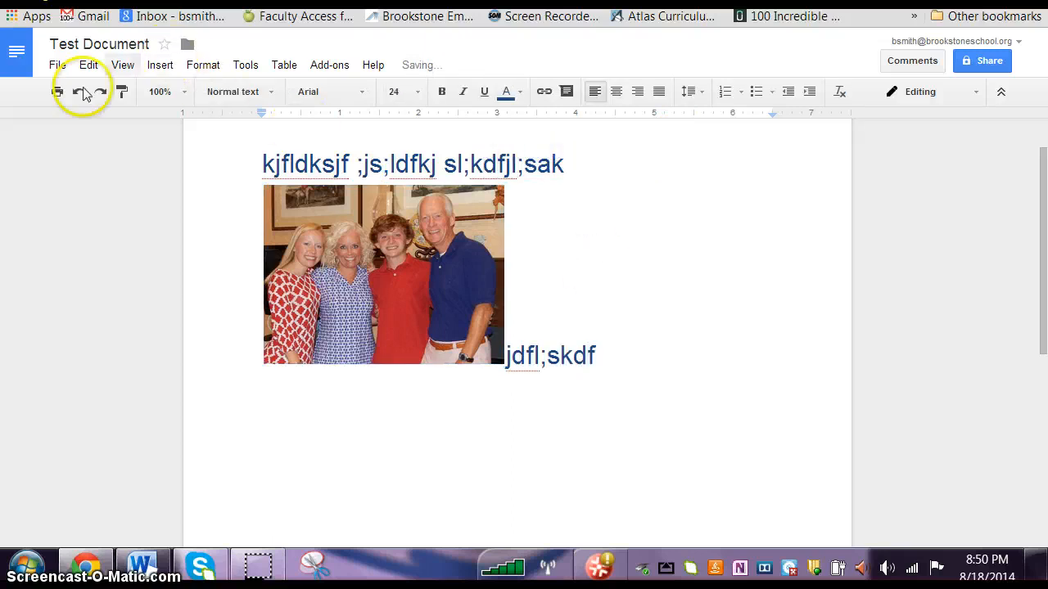
{"action": "left_click", "coordinate": [757, 419]}
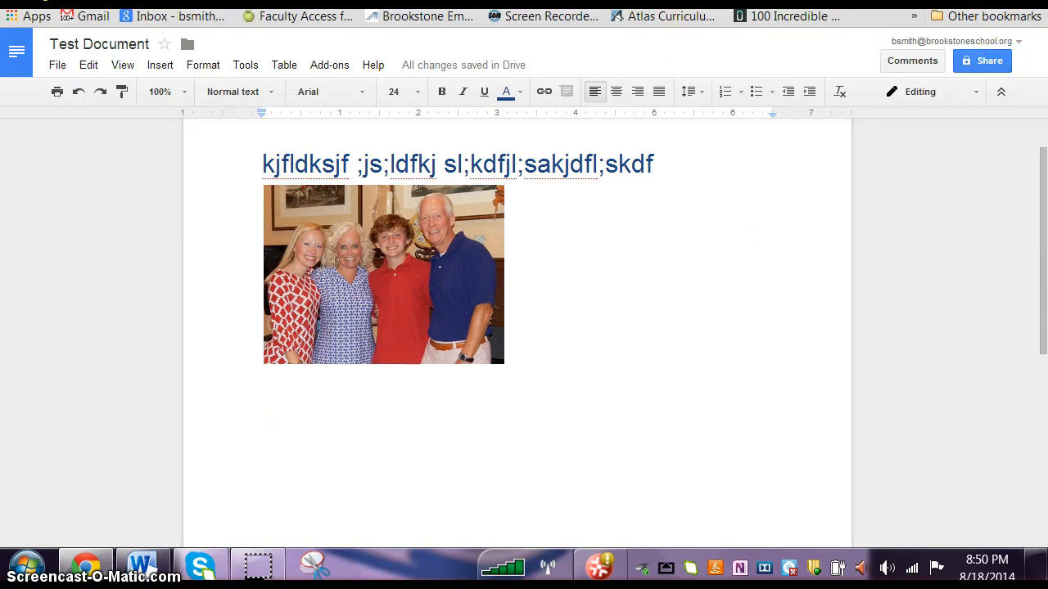
Step: Switch to the Brookstone Faculty site, open Test Page for editing and place the cursor in its empty body
{"action": "left_click", "coordinate": [561, 2]}
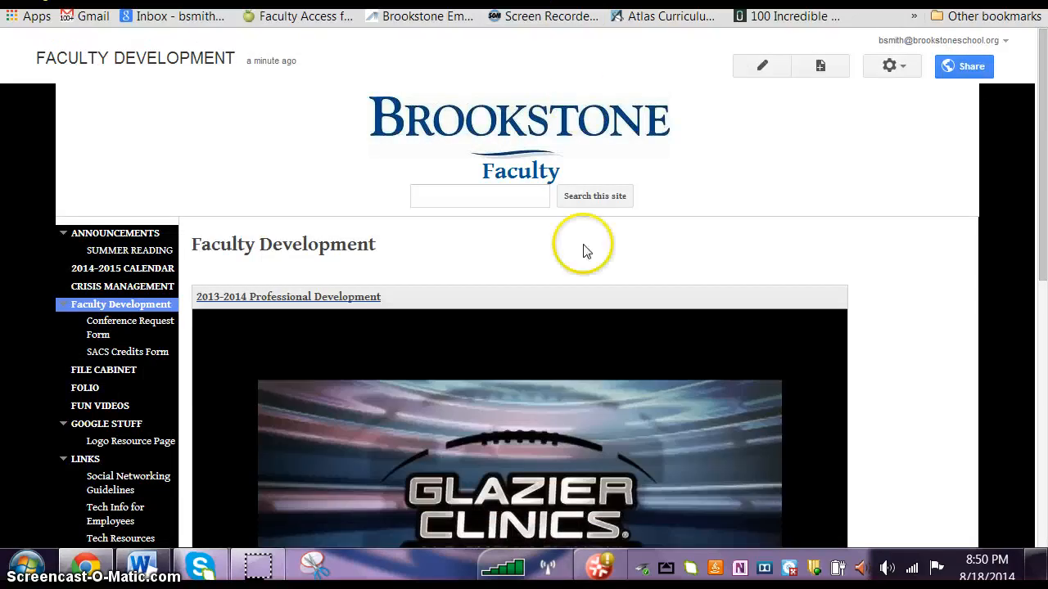
{"action": "scroll", "coordinate": [114, 429], "scroll_direction": "down", "scroll_amount": 6}
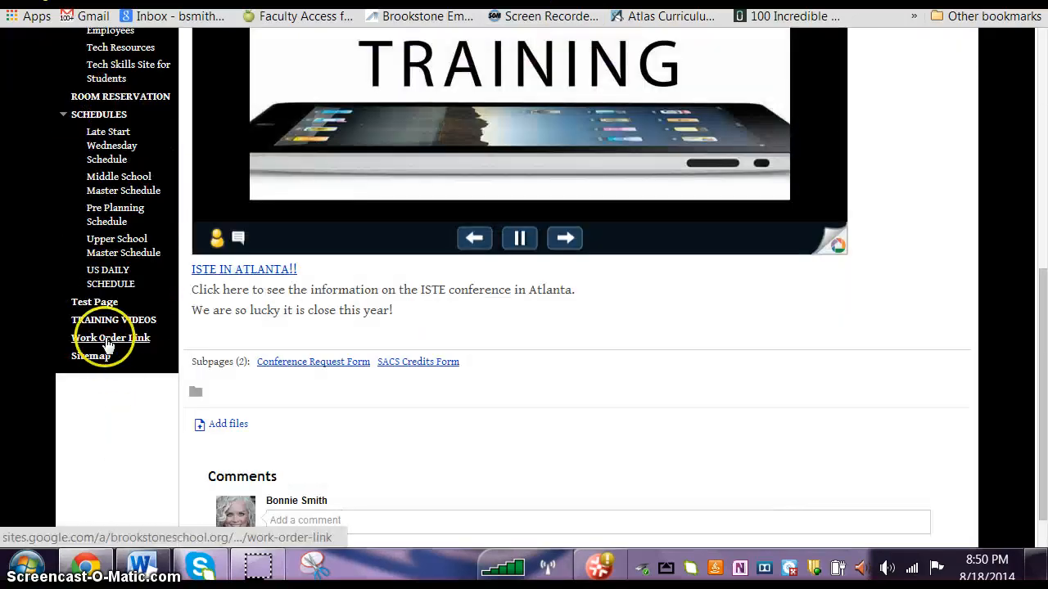
{"action": "left_click", "coordinate": [82, 302]}
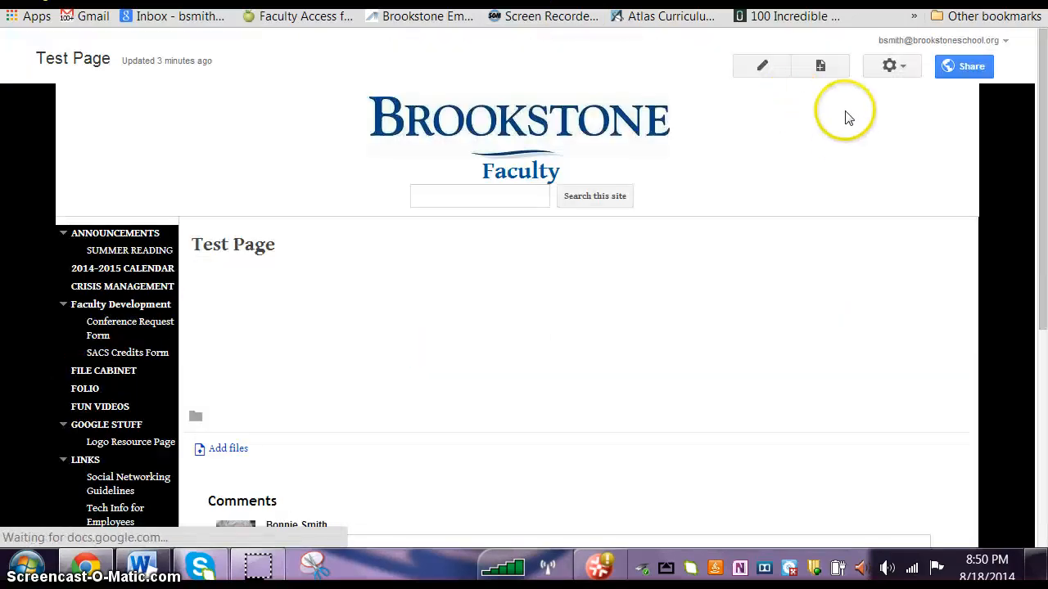
{"action": "left_click", "coordinate": [763, 67]}
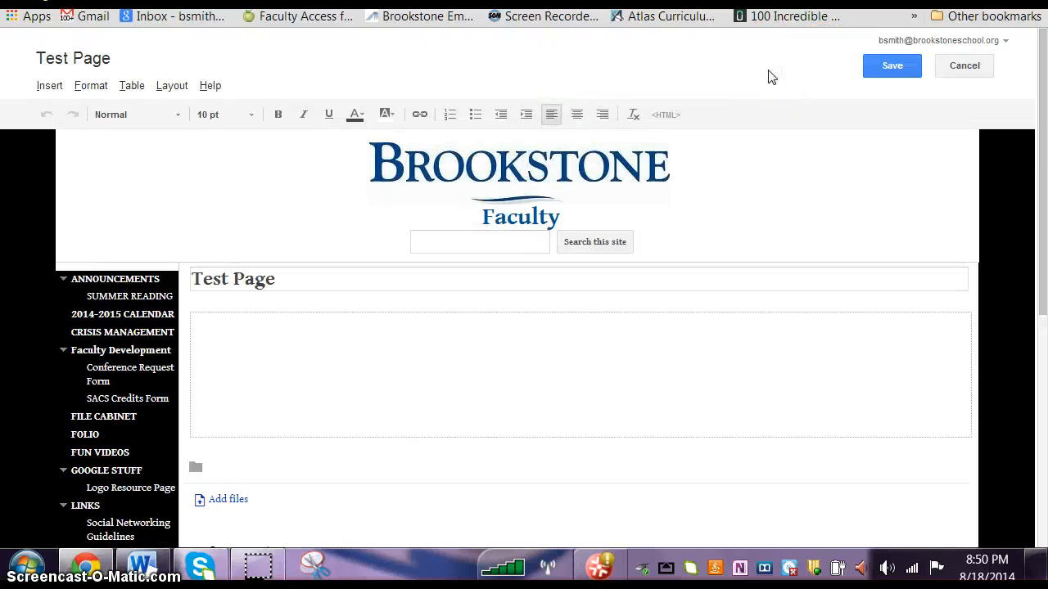
{"action": "right_click", "coordinate": [627, 374]}
{"action": "left_click", "coordinate": [777, 360]}
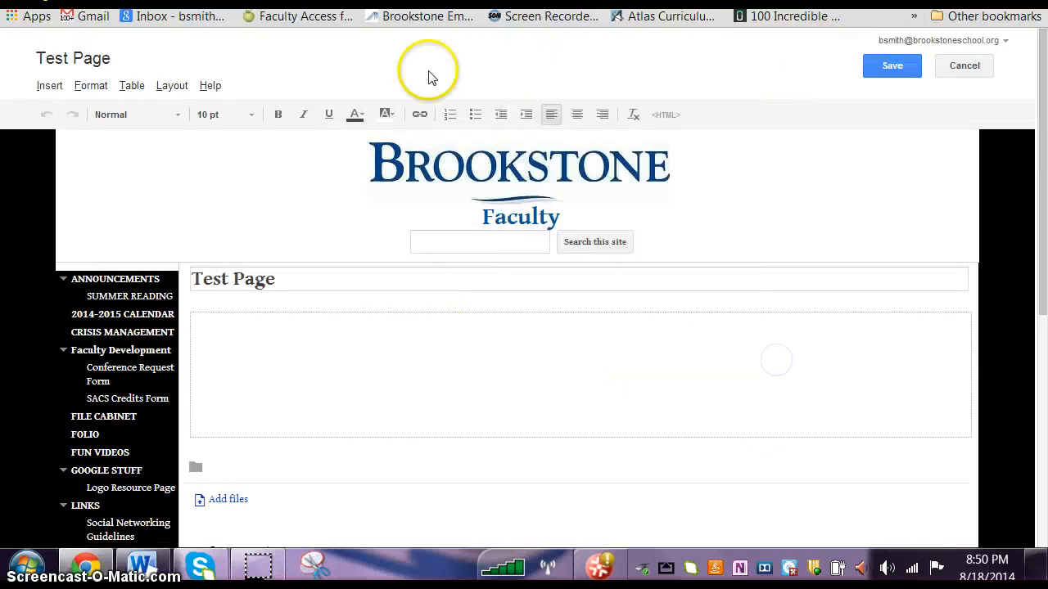
Step: Insert the Drive document "Test Document" into the body of Test Page, choosing it from the thumbnail view
{"action": "left_click", "coordinate": [50, 85]}
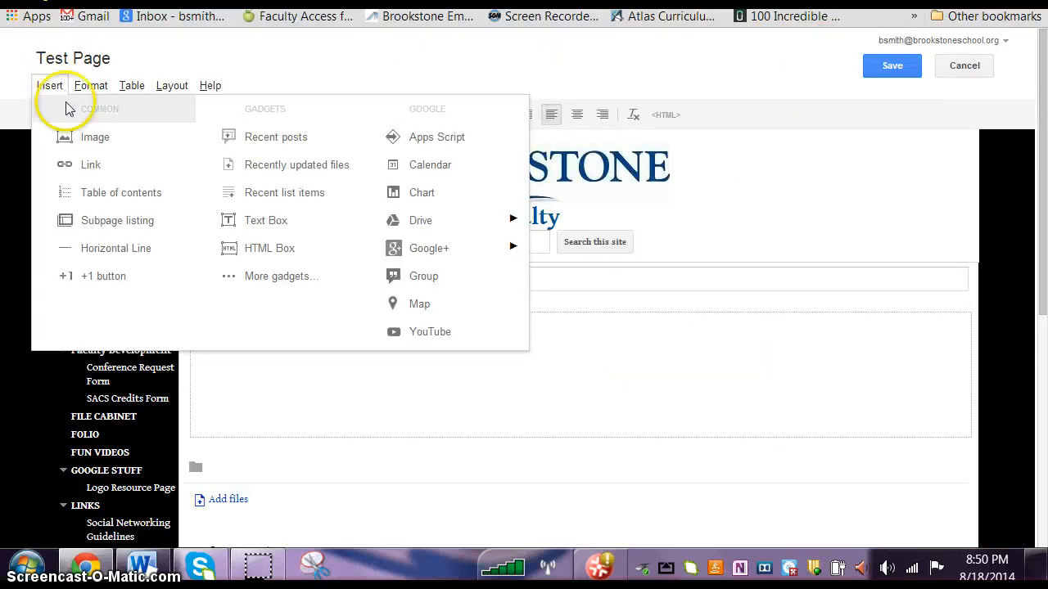
{"action": "mouse_move", "coordinate": [454, 234]}
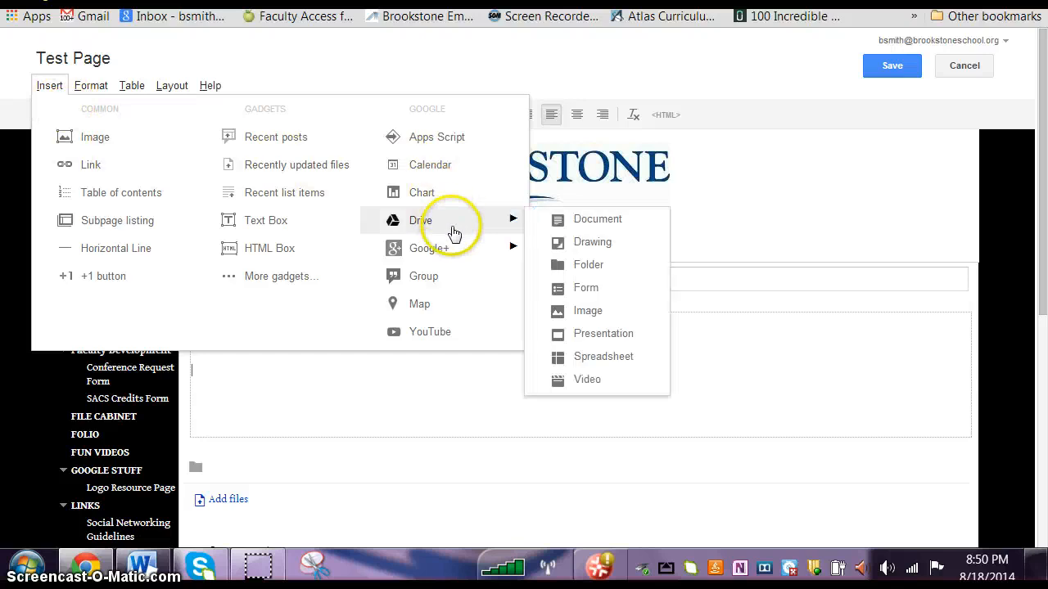
{"action": "left_click", "coordinate": [582, 221]}
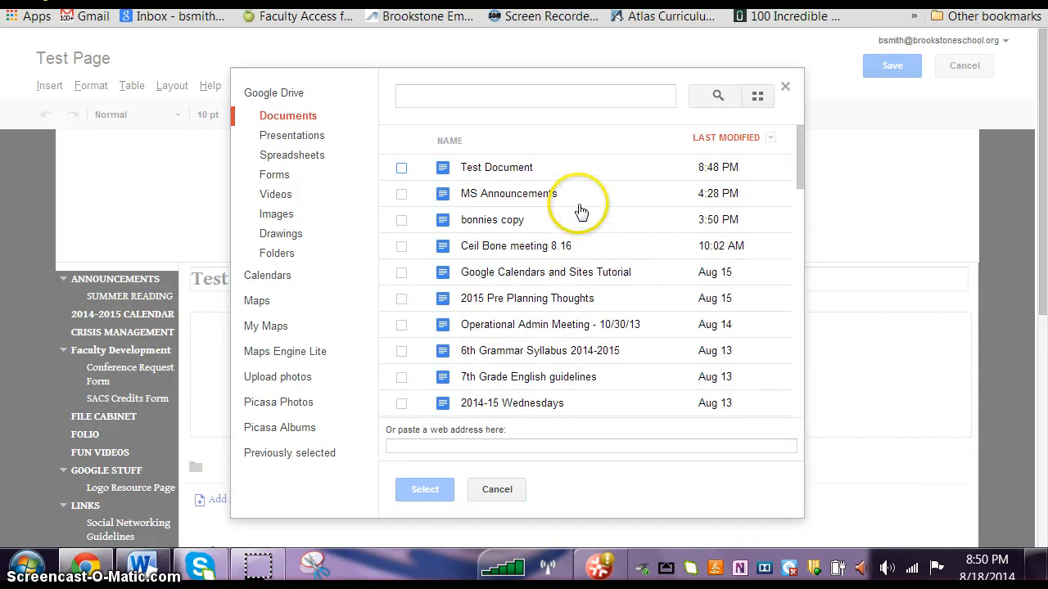
{"action": "left_click", "coordinate": [757, 95]}
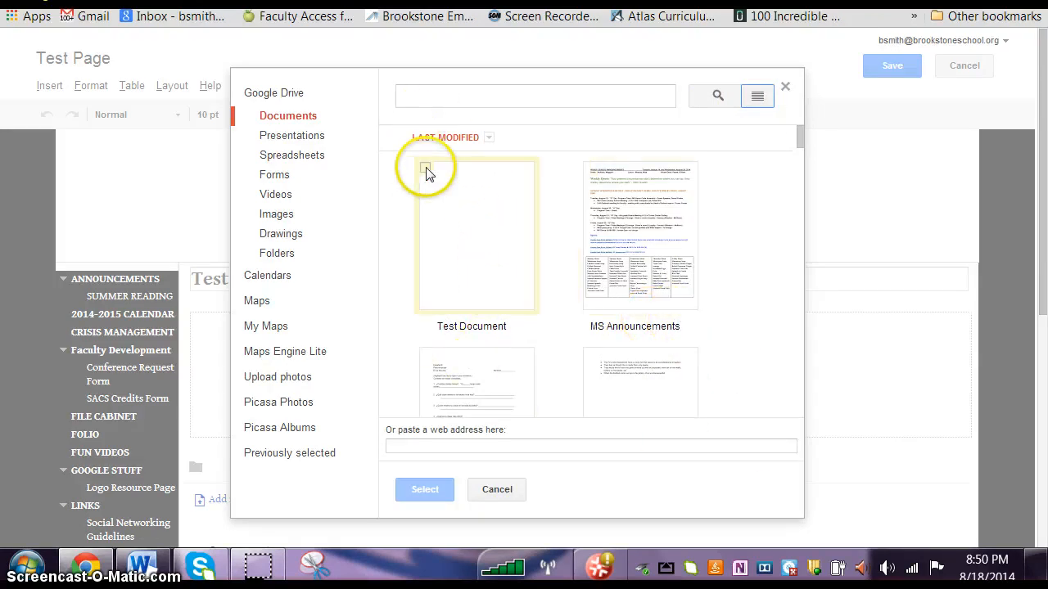
{"action": "left_click", "coordinate": [426, 170]}
{"action": "left_click", "coordinate": [424, 489]}
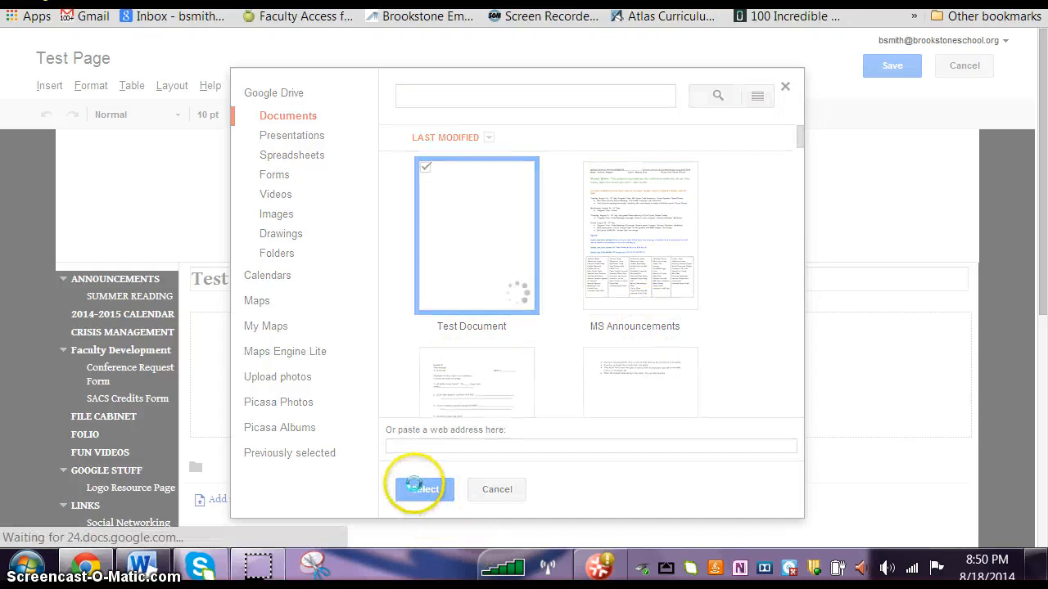
{"action": "left_click", "coordinate": [353, 404]}
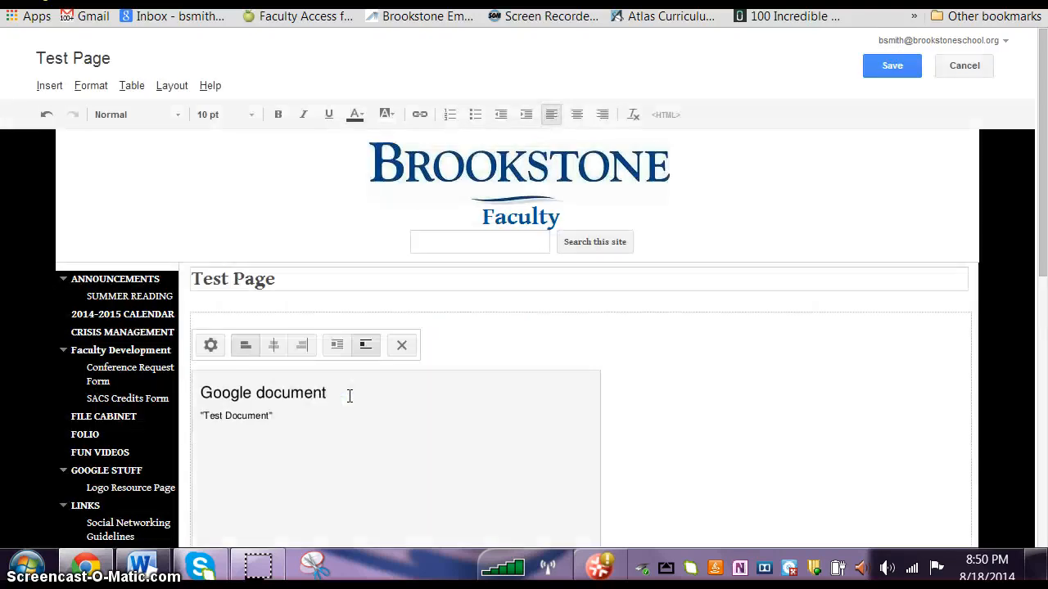
Step: Save Test Page and look over the embedded document
{"action": "left_click", "coordinate": [896, 66]}
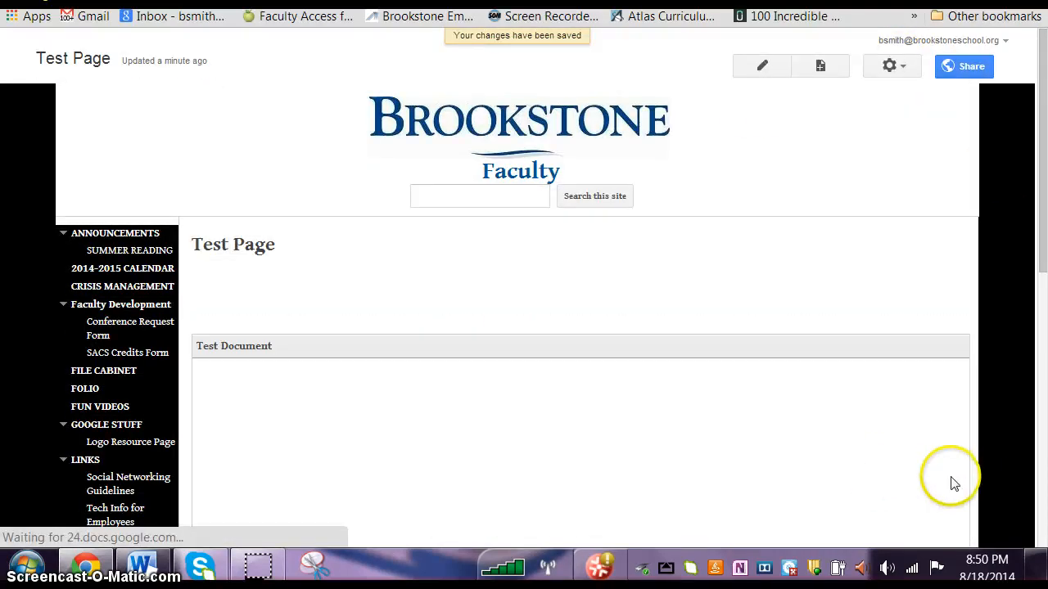
{"action": "scroll", "coordinate": [919, 463], "scroll_direction": "down", "scroll_amount": 5}
{"action": "scroll", "coordinate": [774, 401], "scroll_direction": "up", "scroll_amount": 8}
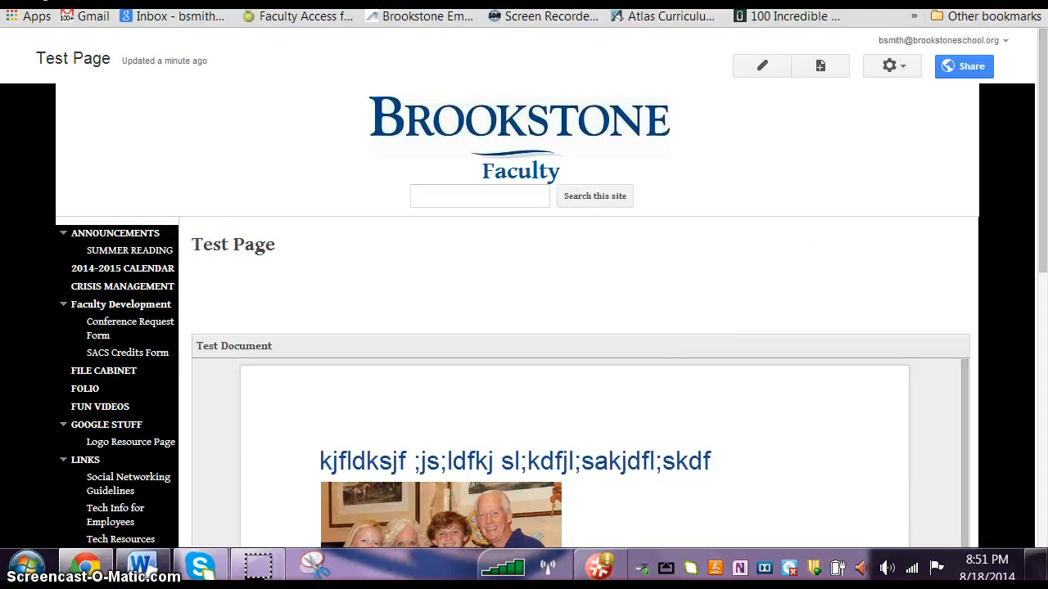
Step: Edit Test Page again, remove the embedded Google document and save the page
{"action": "left_click", "coordinate": [773, 66]}
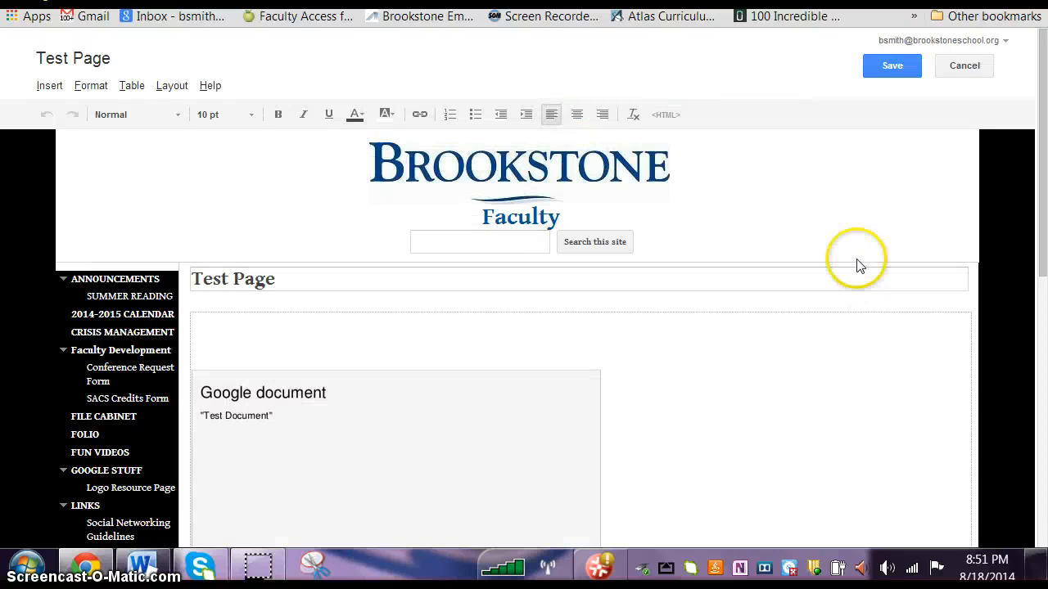
{"action": "scroll", "coordinate": [856, 264], "scroll_direction": "down", "scroll_amount": 5}
{"action": "left_click", "coordinate": [519, 286]}
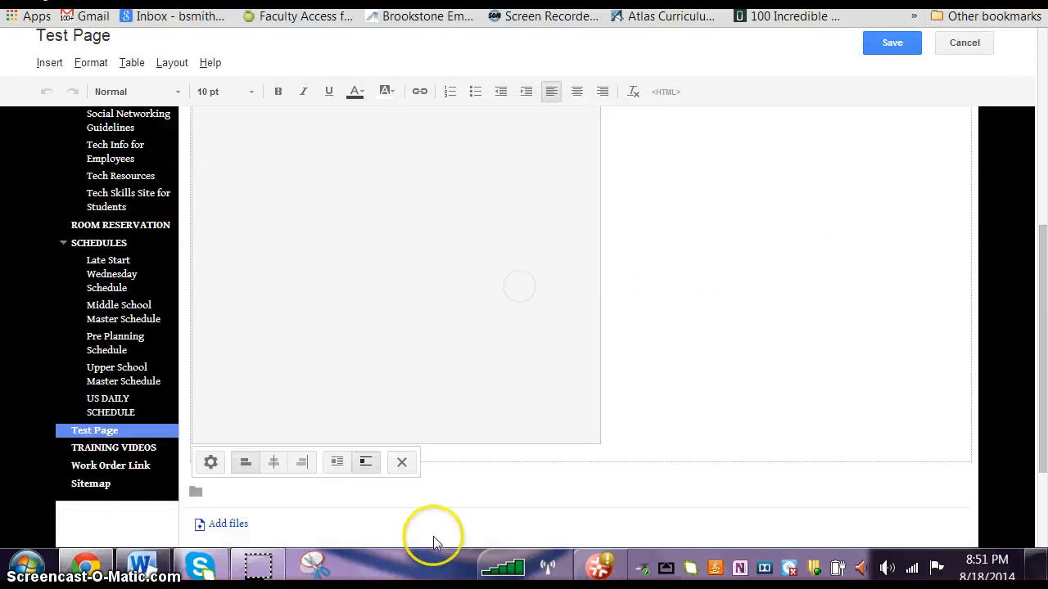
{"action": "left_click", "coordinate": [402, 463]}
{"action": "scroll", "coordinate": [523, 365], "scroll_direction": "up", "scroll_amount": 5}
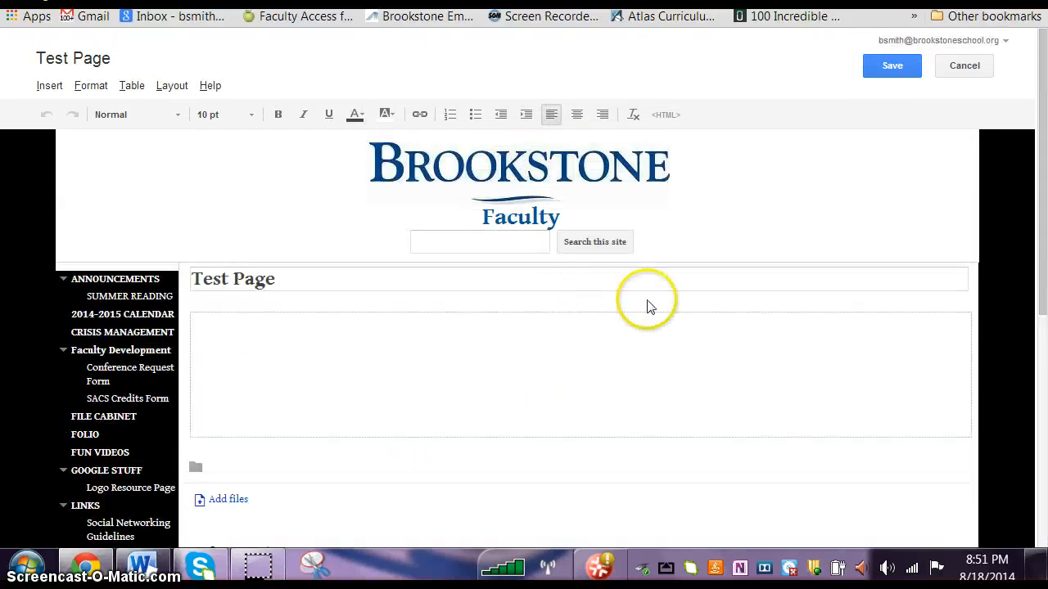
{"action": "left_click", "coordinate": [891, 65]}
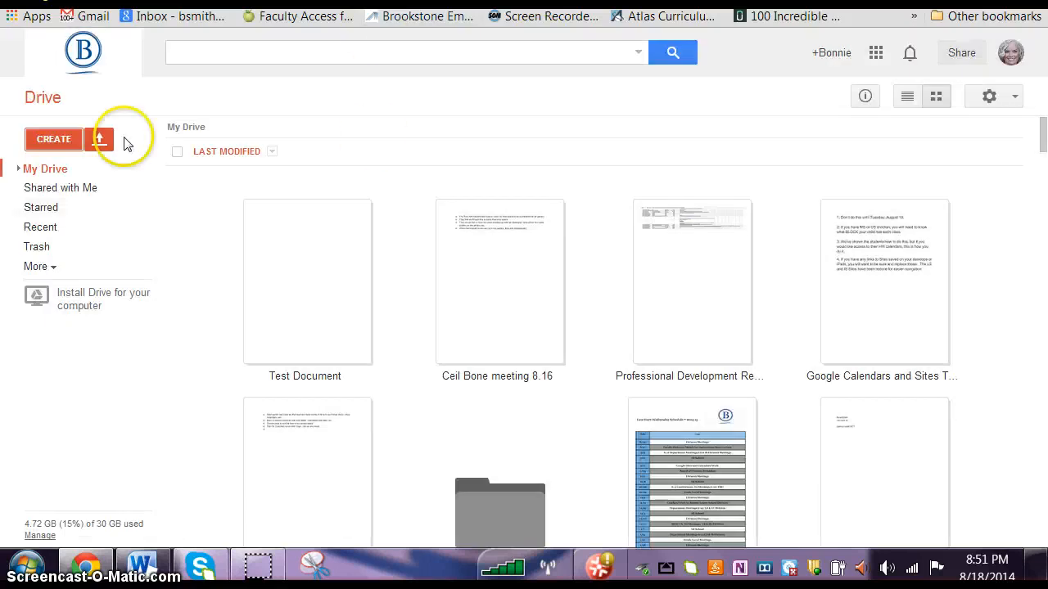
Step: Create a new Google document from Drive and name it "Newsletter"
{"action": "left_click", "coordinate": [47, 141]}
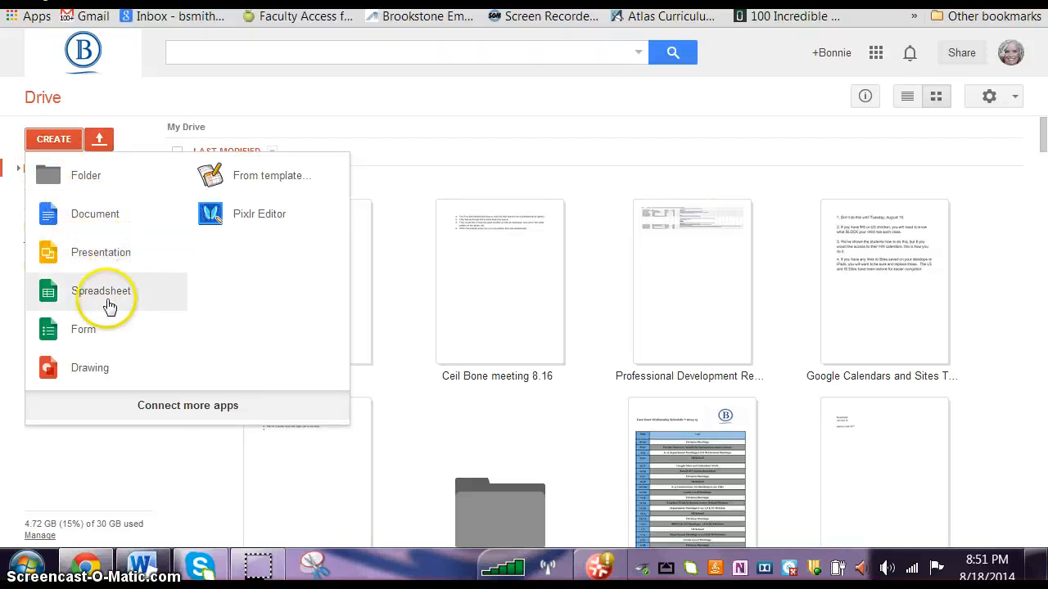
{"action": "left_click", "coordinate": [100, 217]}
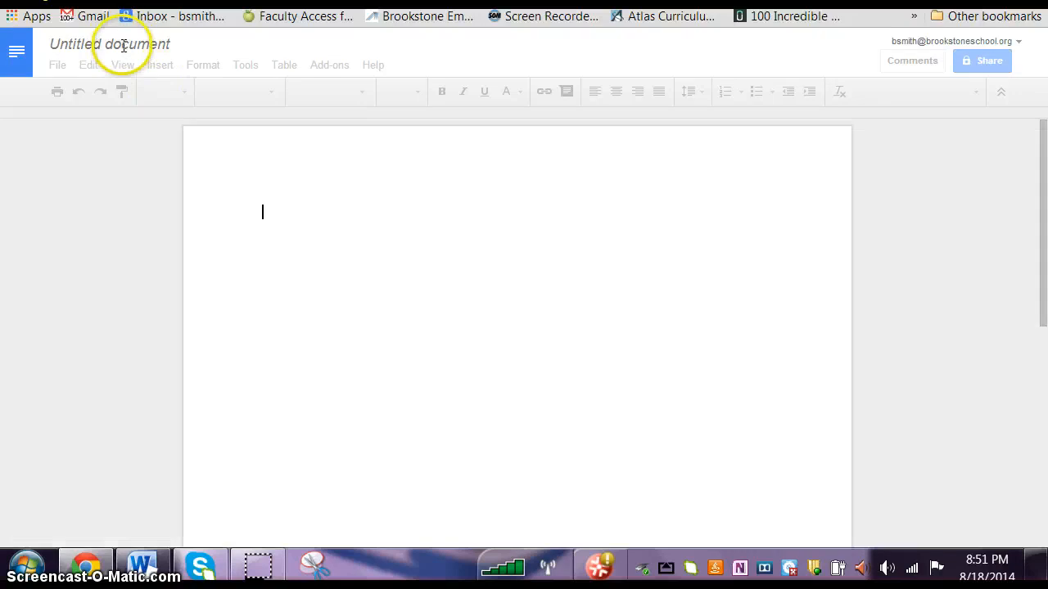
{"action": "left_click", "coordinate": [123, 45]}
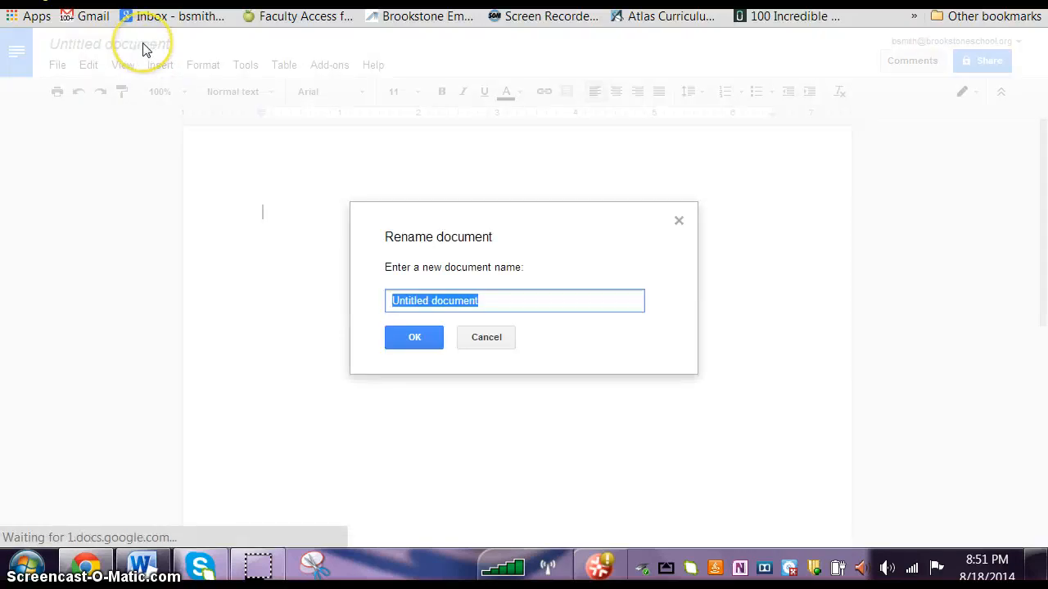
{"action": "key", "text": "BackSpace"}
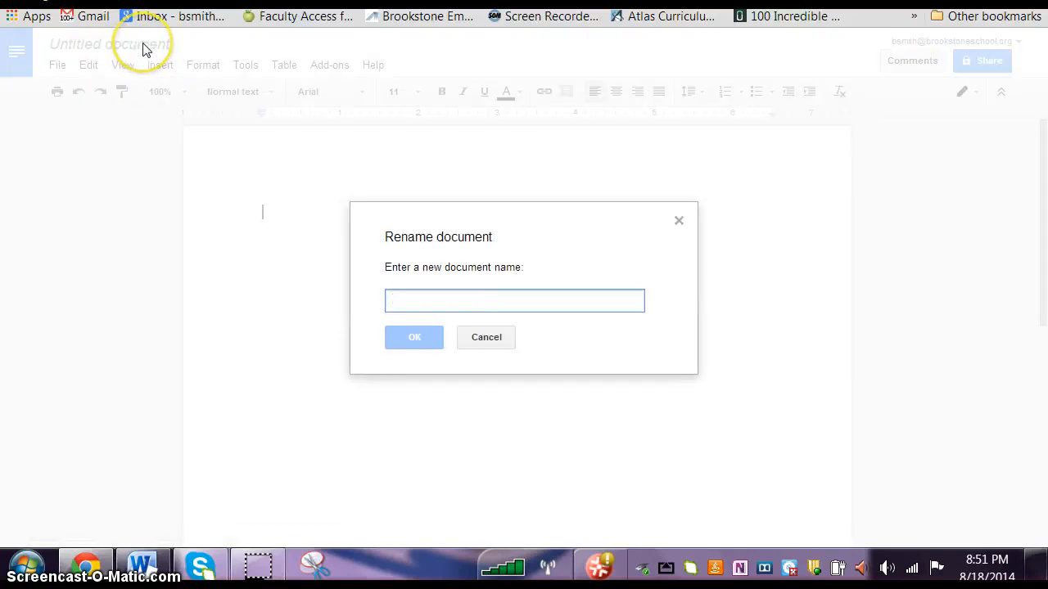
{"action": "type", "text": "Newsletter"}
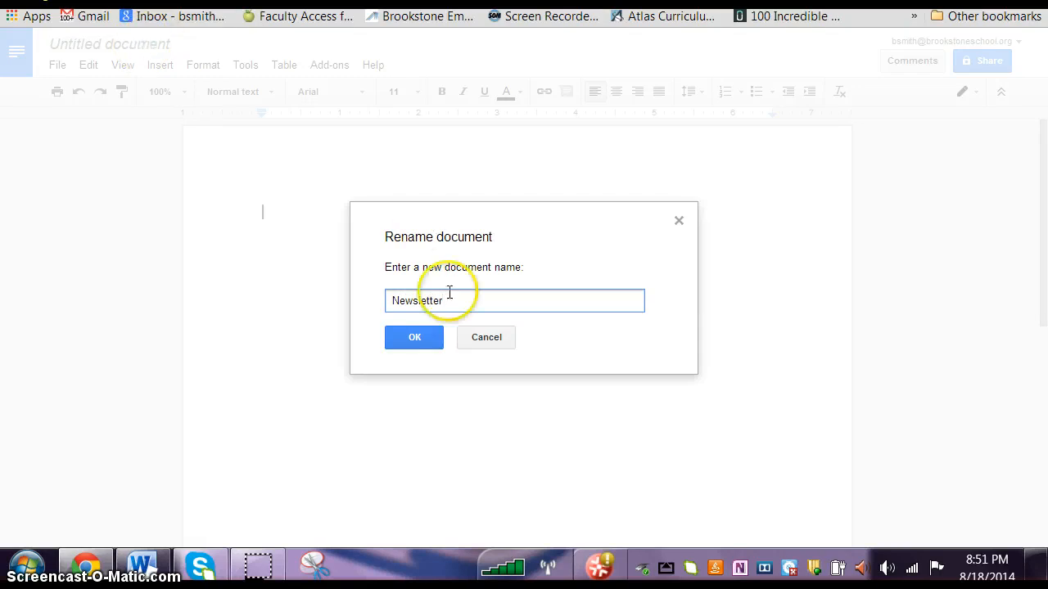
{"action": "left_click", "coordinate": [424, 340]}
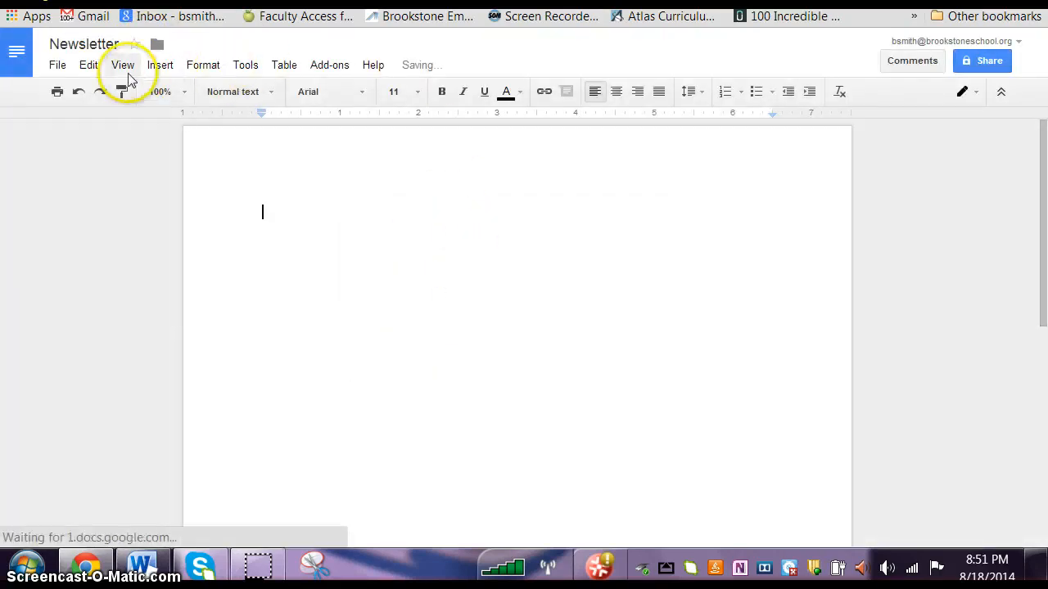
Step: Add a header to the document with the centered text "Newsletter" at font size 48
{"action": "left_click", "coordinate": [171, 66]}
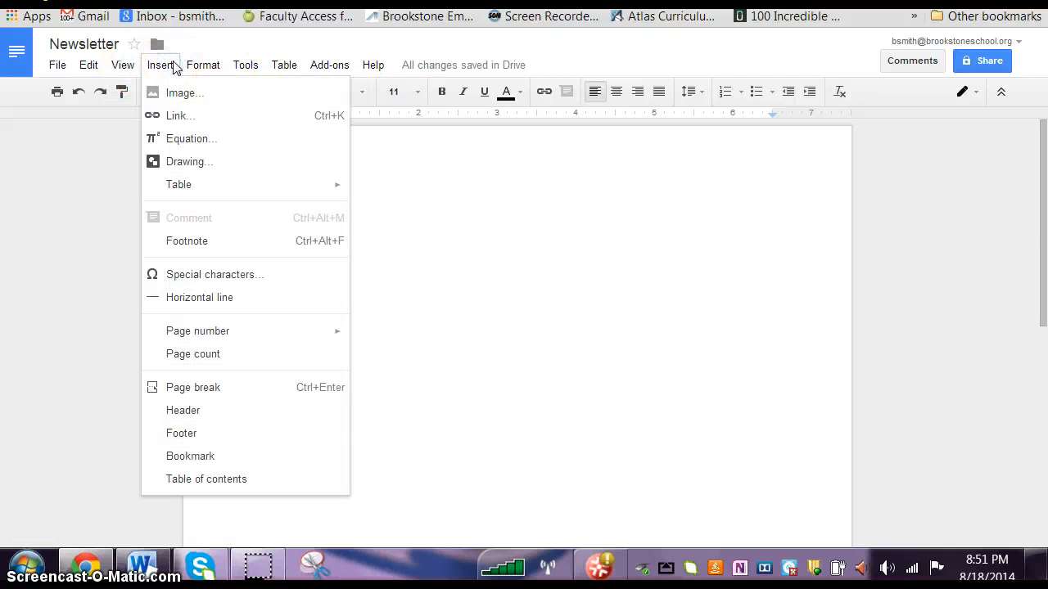
{"action": "left_click", "coordinate": [223, 410]}
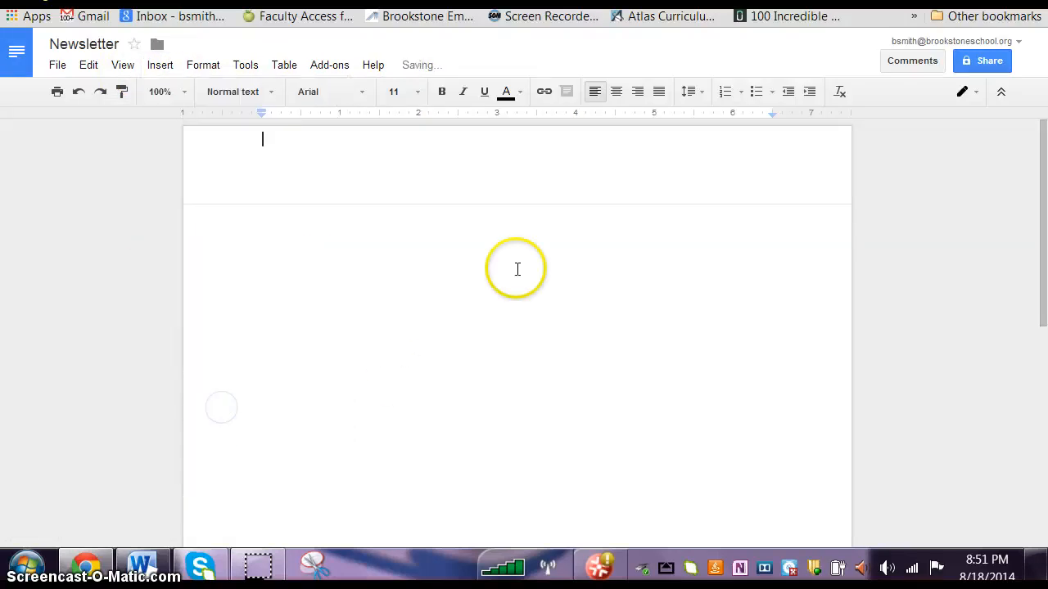
{"action": "left_click", "coordinate": [616, 91]}
{"action": "left_click", "coordinate": [416, 91]}
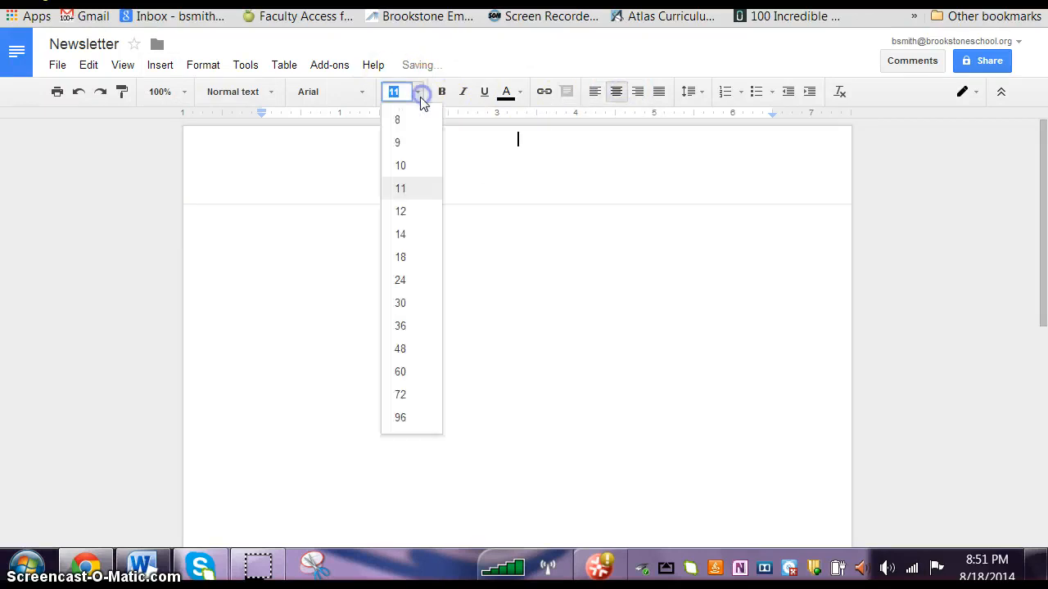
{"action": "left_click", "coordinate": [400, 349]}
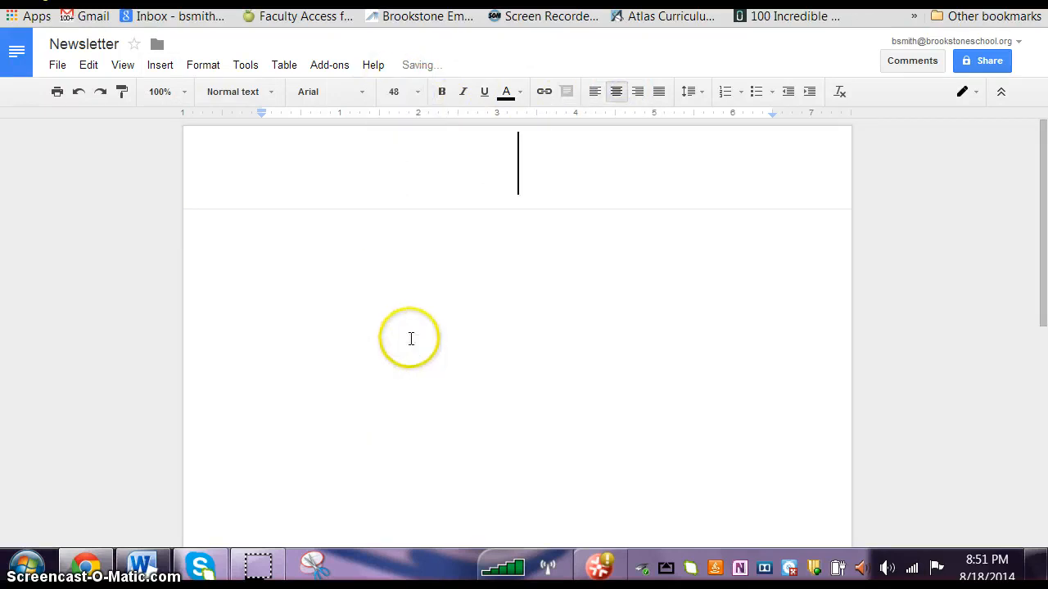
{"action": "type", "text": "Newsletter"}
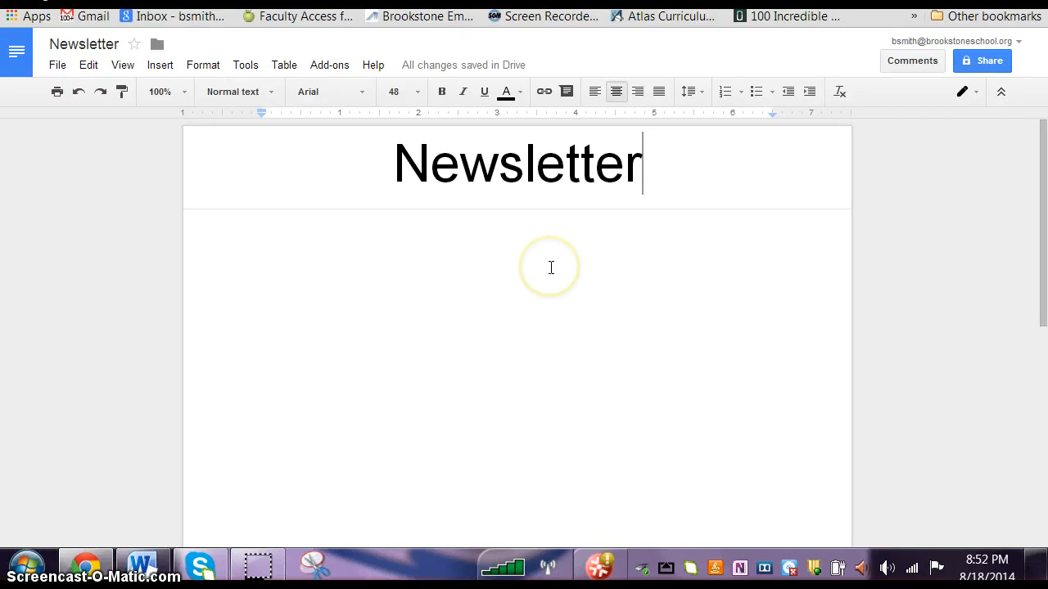
Step: Write "This is my fake newsletter." in the document body and start a new line below it
{"action": "left_click", "coordinate": [409, 276]}
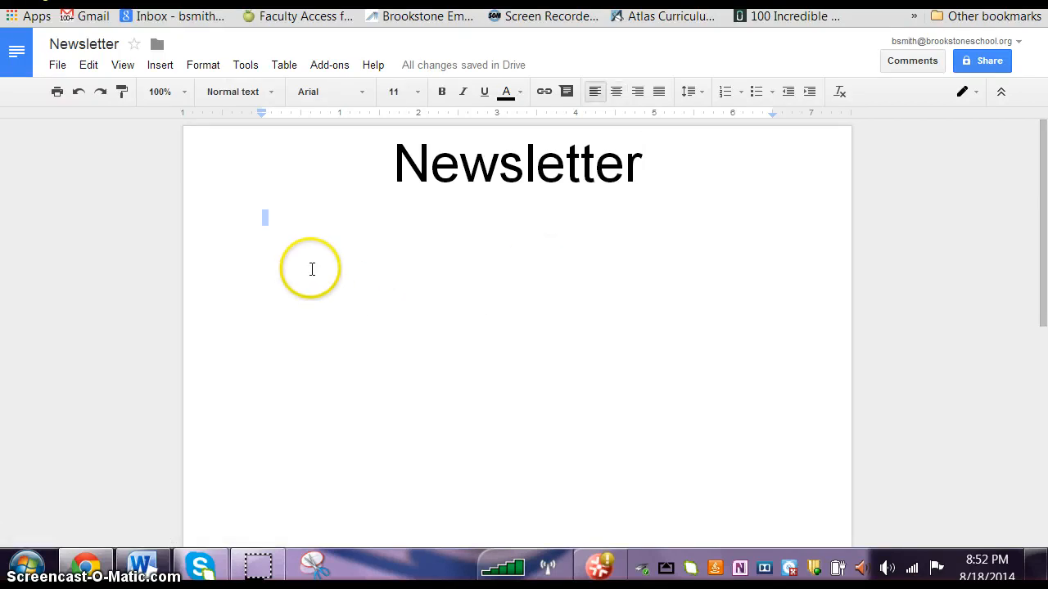
{"action": "type", "text": "This is my fake newsletter"}
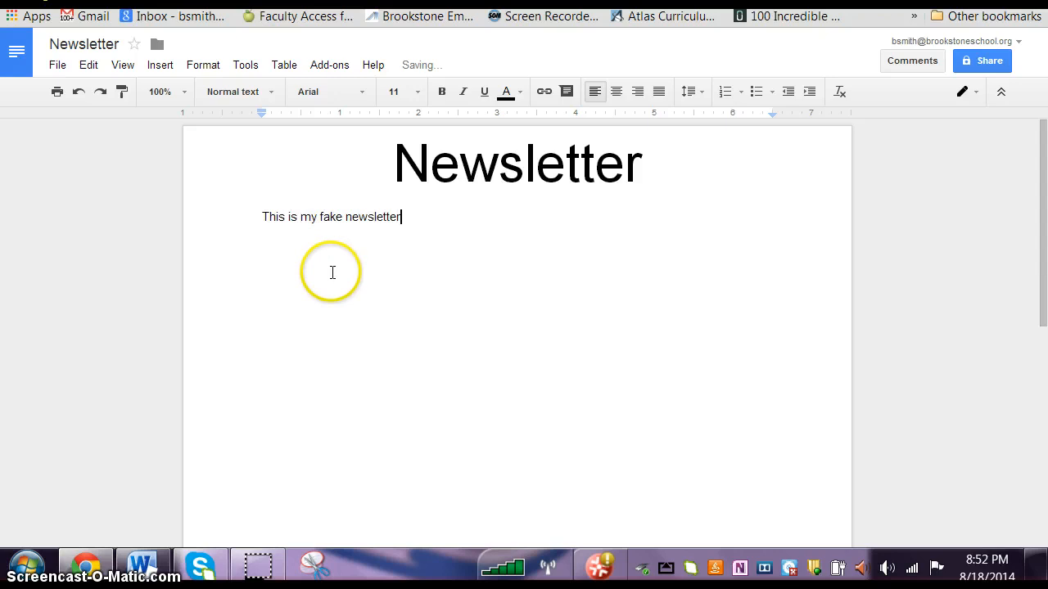
{"action": "type", "text": "."}
{"action": "key", "text": "Return"}
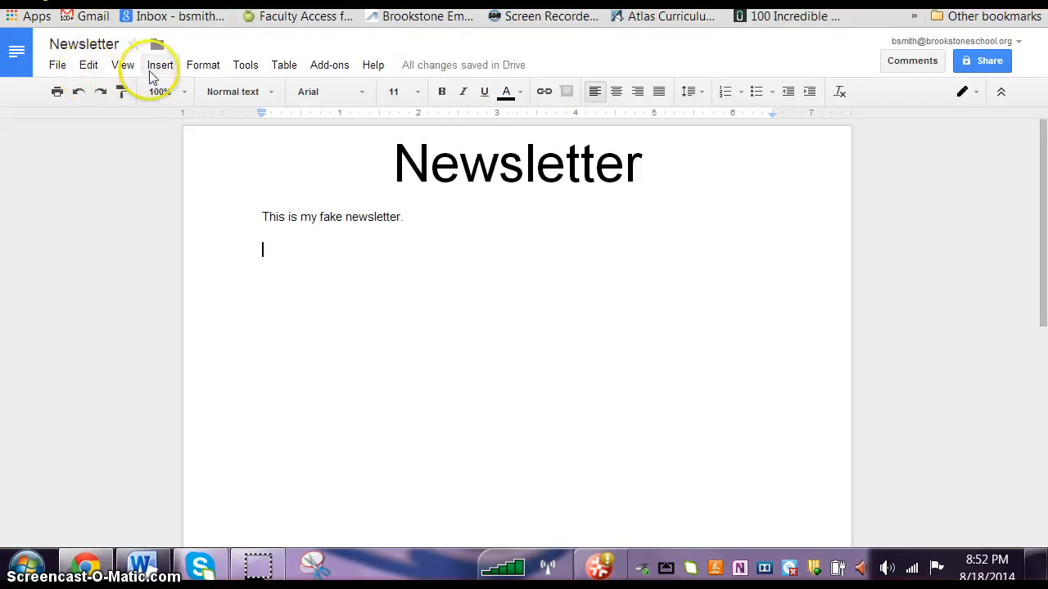
Step: Insert the picture ga7 from the GA Game folder of the Pictures library below the newsletter's text line
{"action": "left_click", "coordinate": [159, 65]}
{"action": "left_click", "coordinate": [176, 97]}
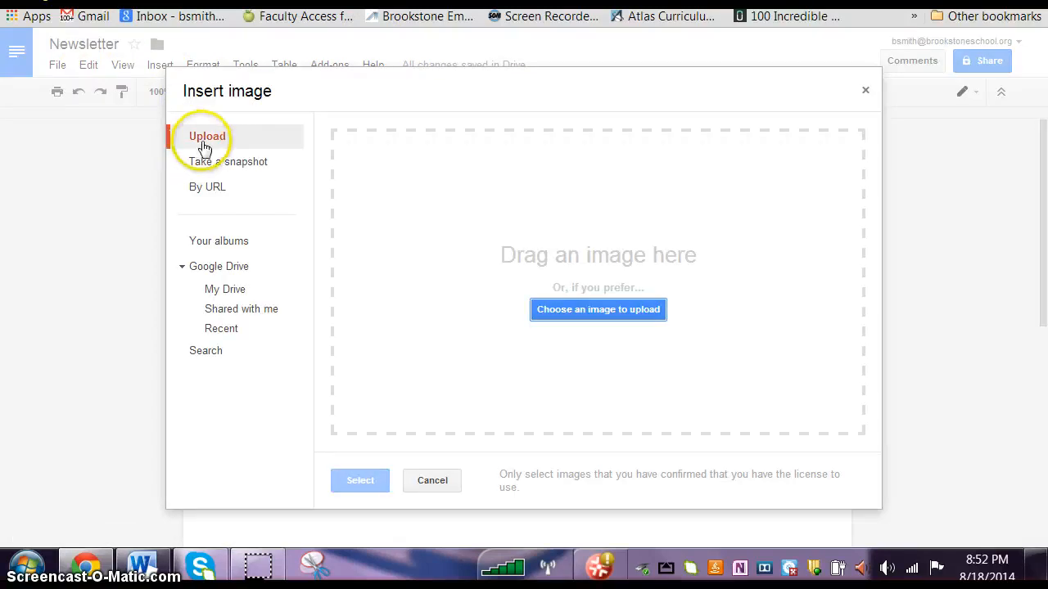
{"action": "left_click", "coordinate": [615, 315]}
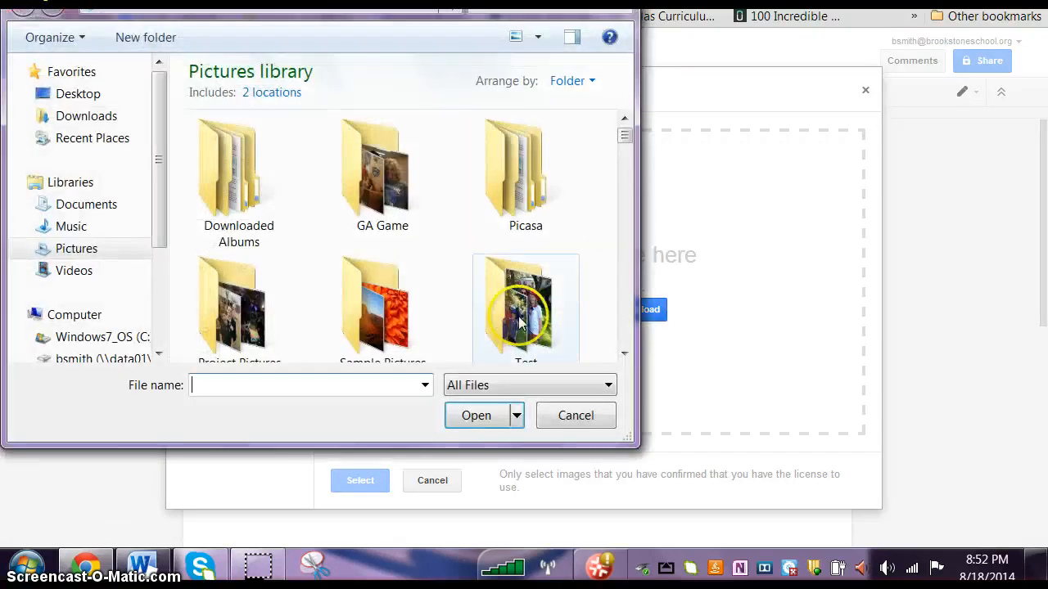
{"action": "left_click_drag", "start_coordinate": [626, 139], "coordinate": [497, 156]}
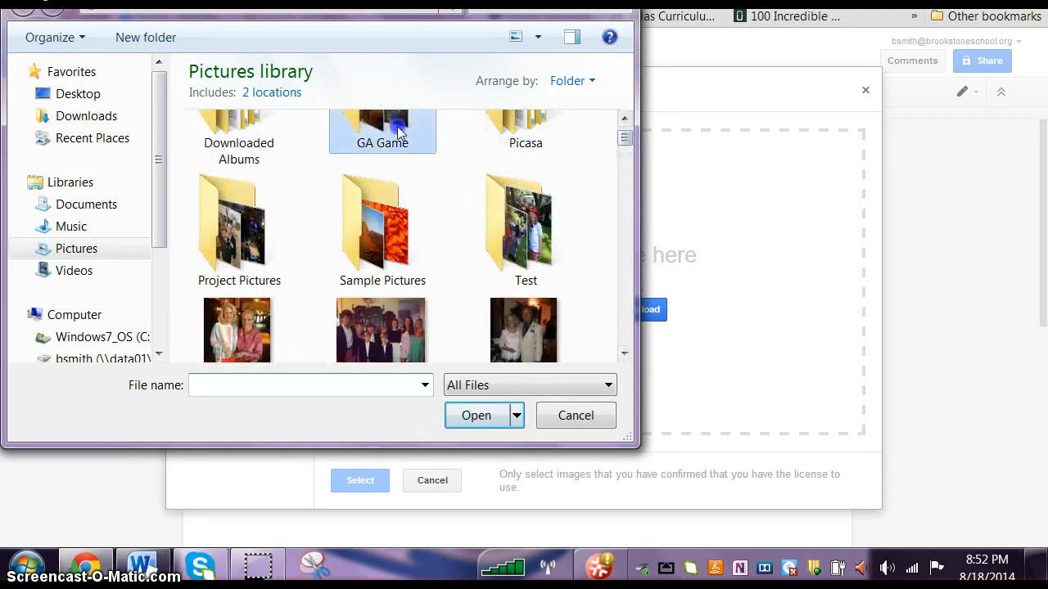
{"action": "left_click", "coordinate": [376, 184]}
{"action": "double_click", "coordinate": [377, 185]}
{"action": "scroll", "coordinate": [451, 251], "scroll_direction": "down", "scroll_amount": 2}
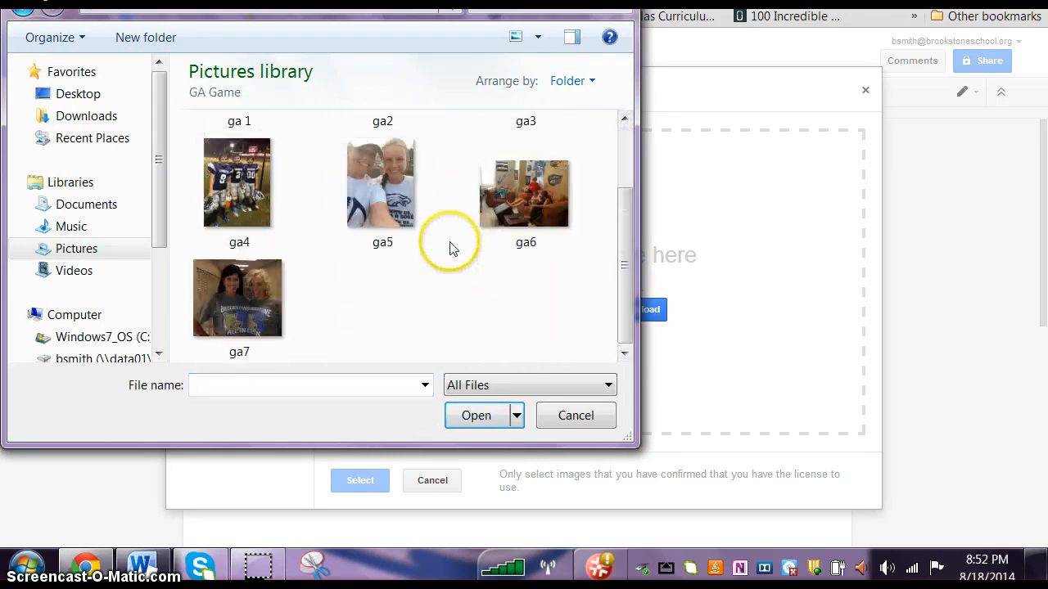
{"action": "left_click", "coordinate": [237, 297]}
{"action": "left_click", "coordinate": [470, 415]}
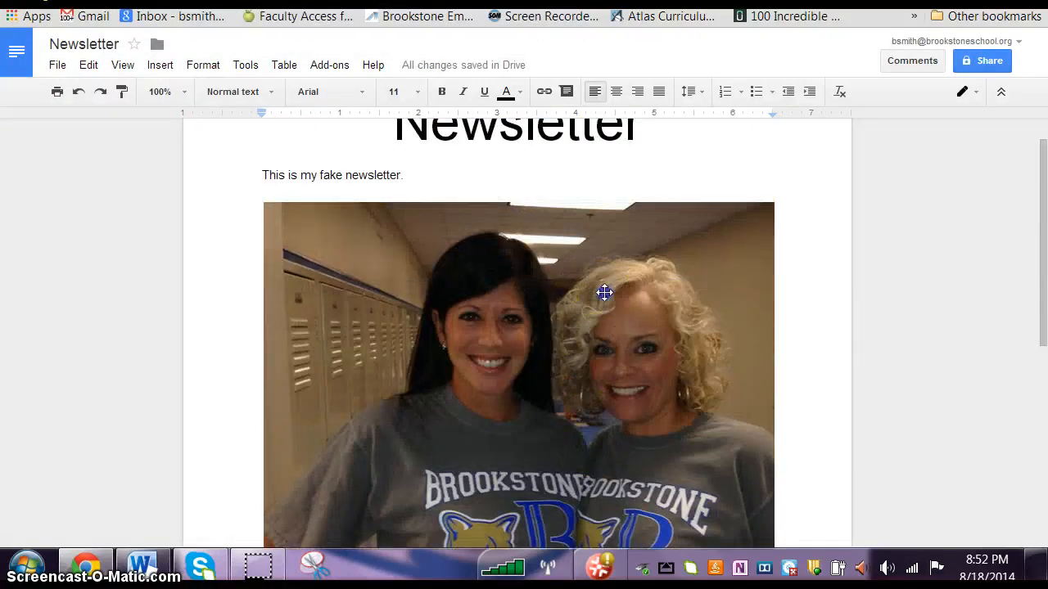
Step: Shrink the inserted picture proportionally to about 3.2 inches wide, then deselect it
{"action": "left_click", "coordinate": [598, 291]}
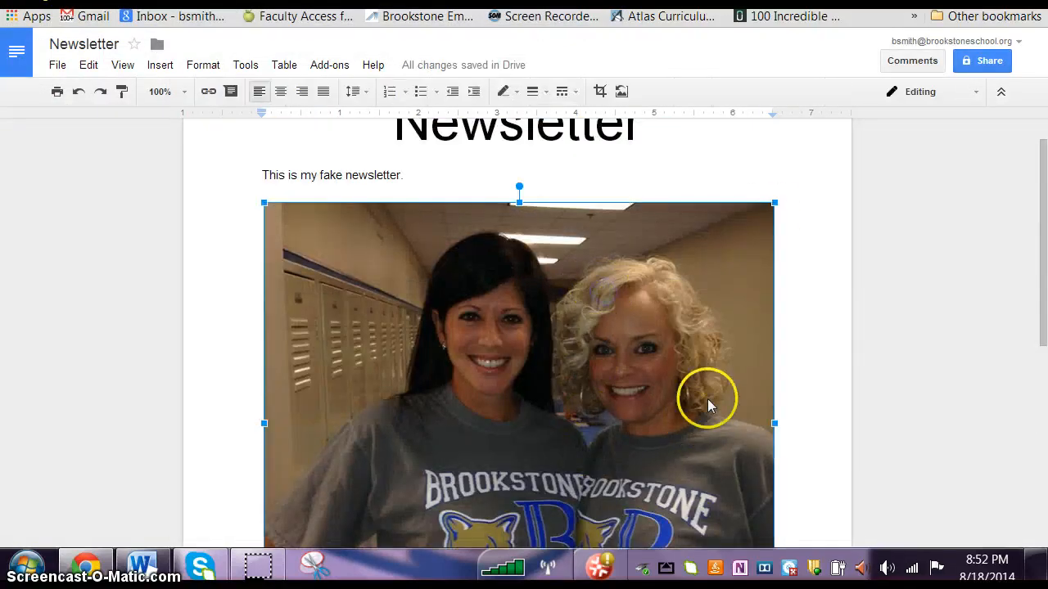
{"action": "left_click_drag", "start_coordinate": [773, 203], "coordinate": [450, 428]}
{"action": "scroll", "coordinate": [665, 238], "scroll_direction": "down", "scroll_amount": 2}
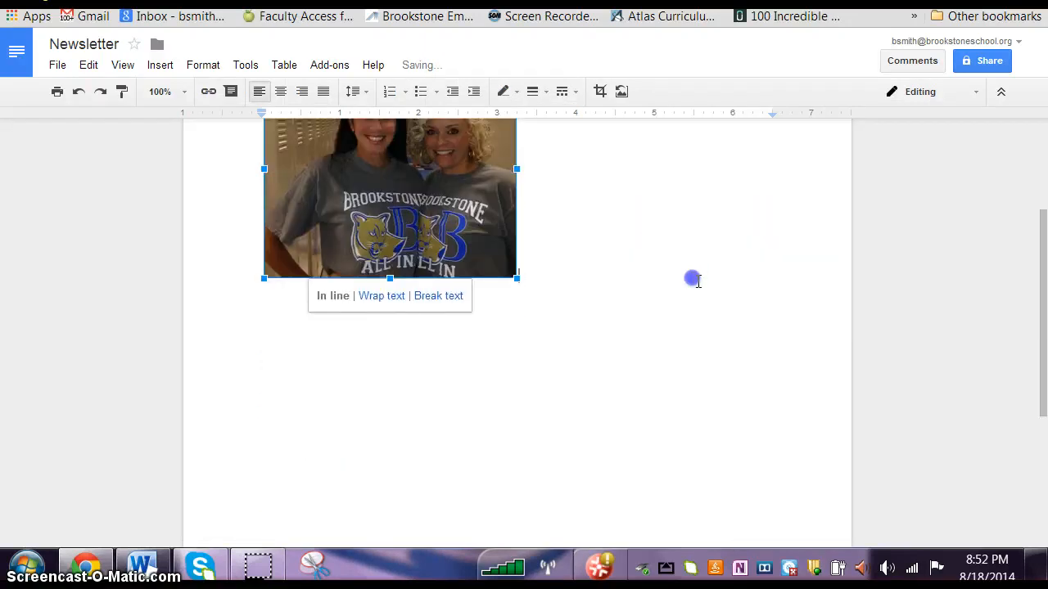
{"action": "scroll", "coordinate": [706, 290], "scroll_direction": "up", "scroll_amount": 3}
{"action": "scroll", "coordinate": [709, 304], "scroll_direction": "down", "scroll_amount": 3}
{"action": "left_click", "coordinate": [744, 313]}
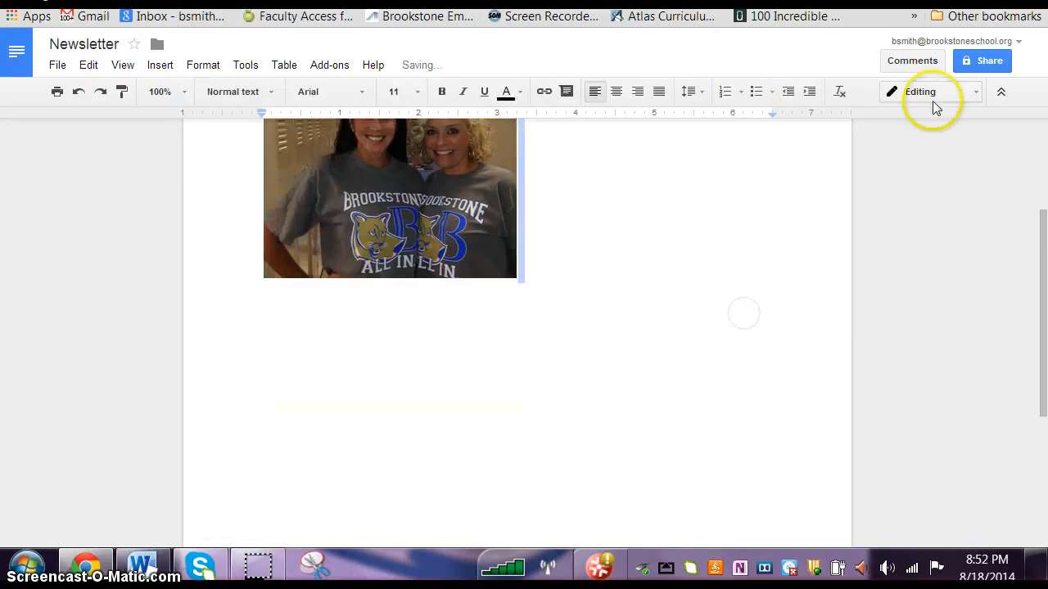
{"action": "scroll", "coordinate": [652, 344], "scroll_direction": "up", "scroll_amount": 2}
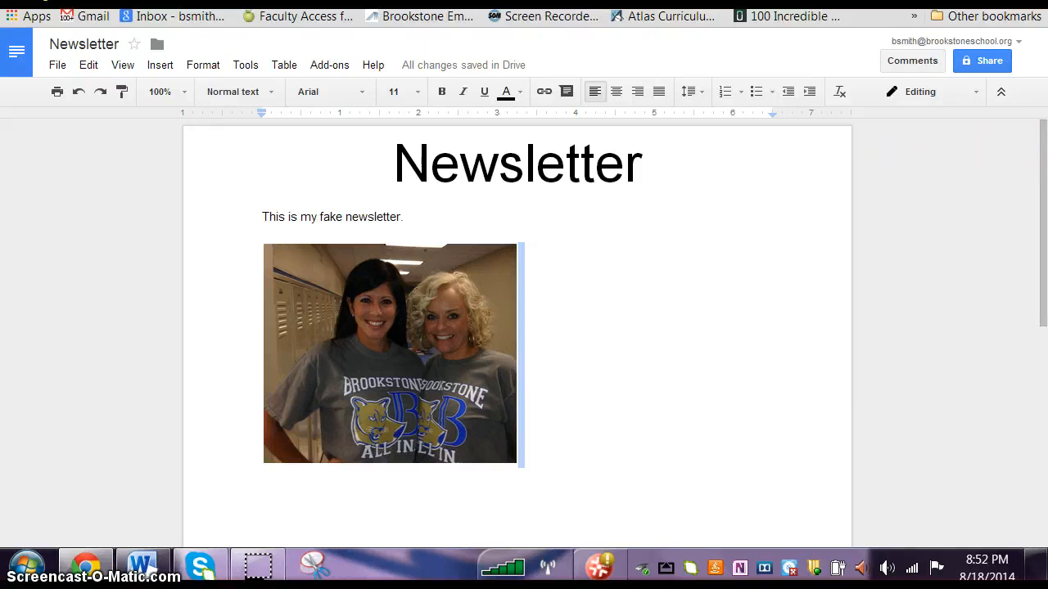
Step: Switch to the Google Sites Test Page, edit it and embed the Drive document "Newsletter" in the page body
{"action": "left_click", "coordinate": [703, 1]}
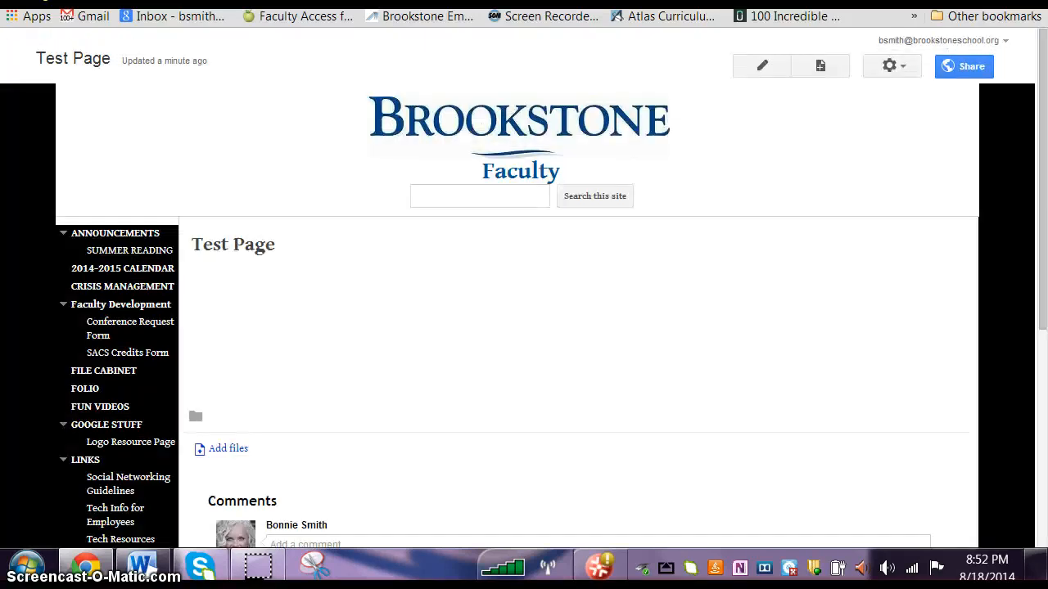
{"action": "left_click", "coordinate": [766, 70]}
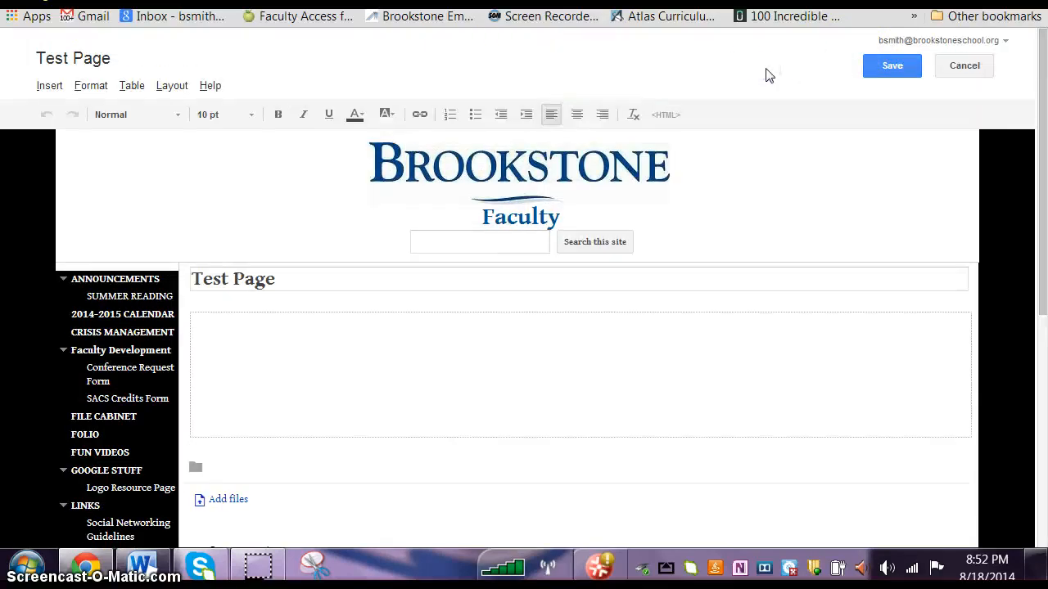
{"action": "left_click", "coordinate": [47, 85]}
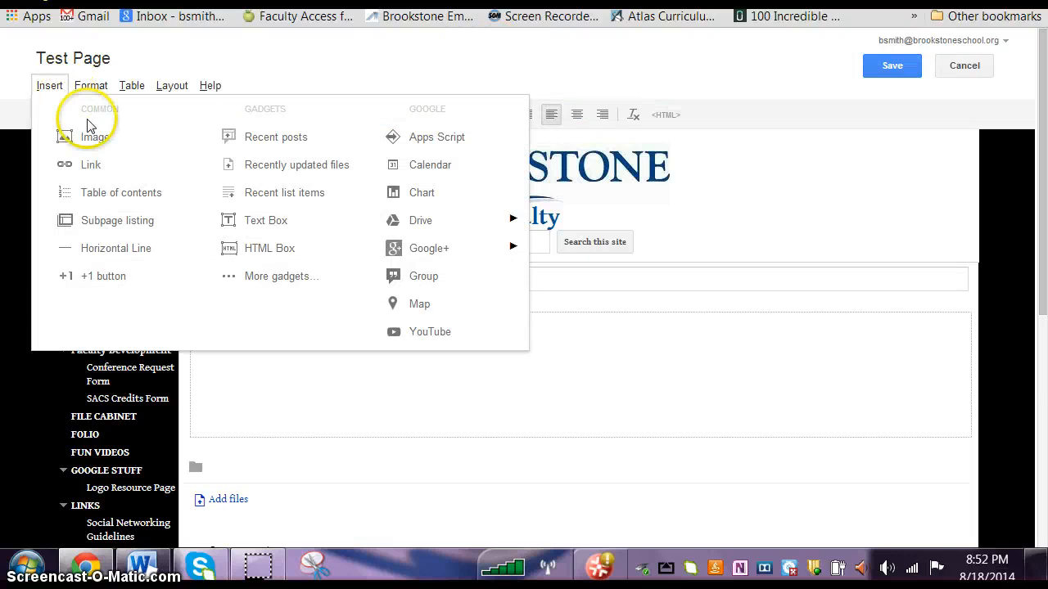
{"action": "mouse_move", "coordinate": [427, 227]}
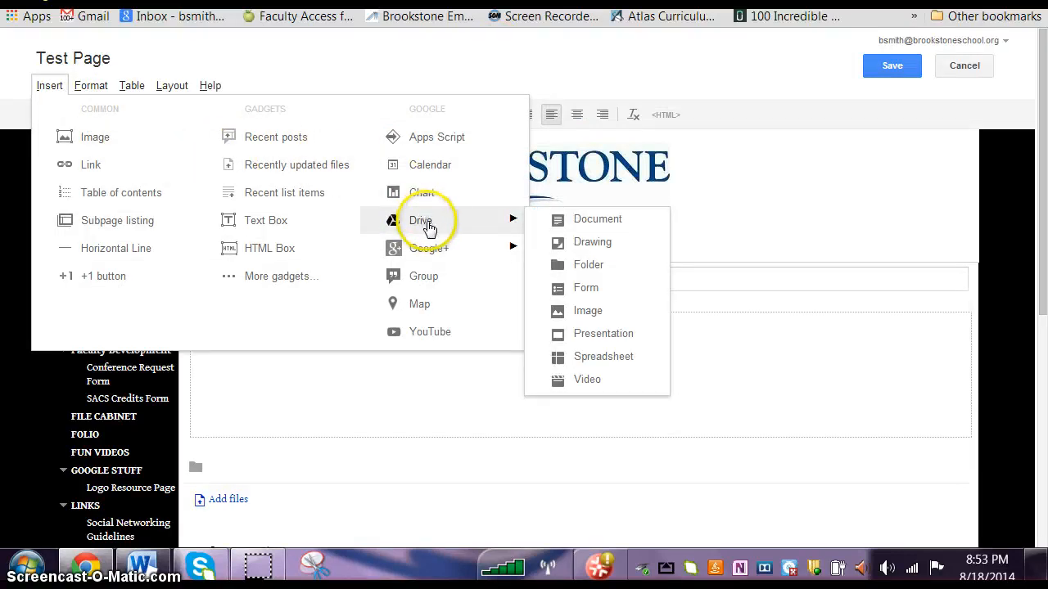
{"action": "left_click", "coordinate": [596, 223]}
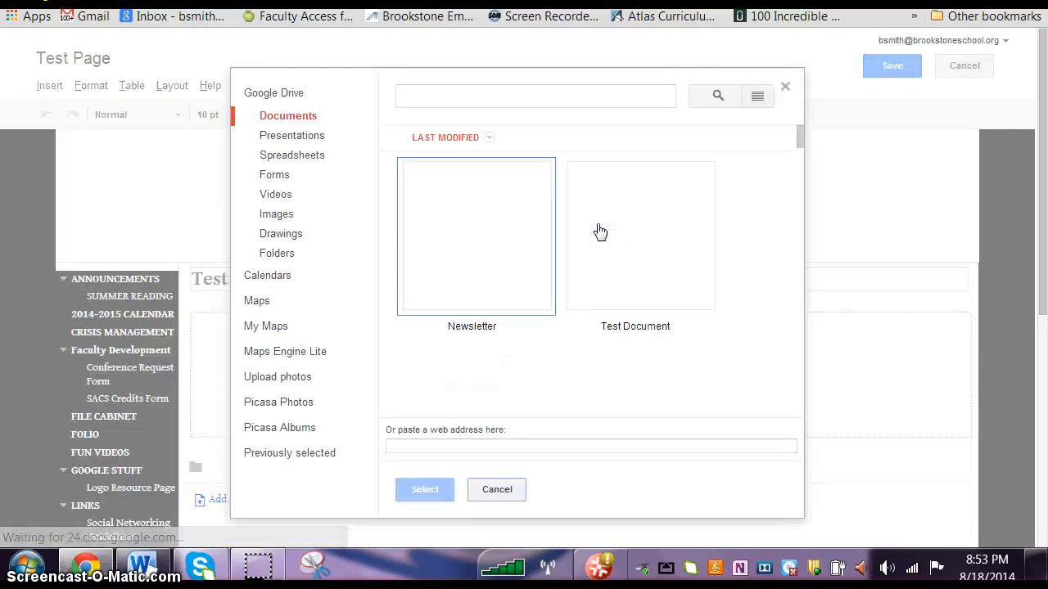
{"action": "left_click", "coordinate": [426, 170]}
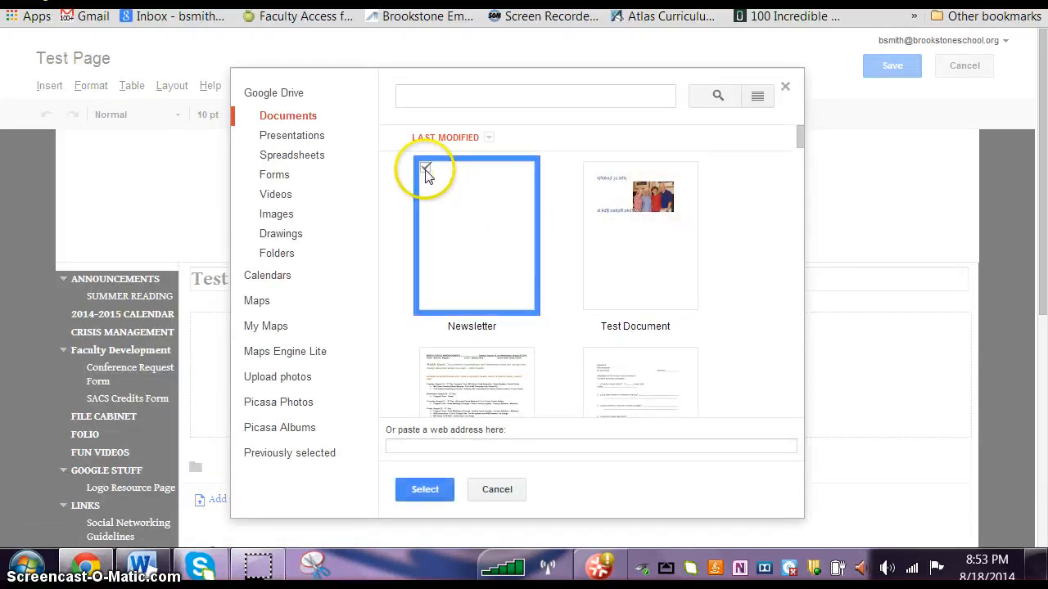
{"action": "left_click", "coordinate": [426, 489]}
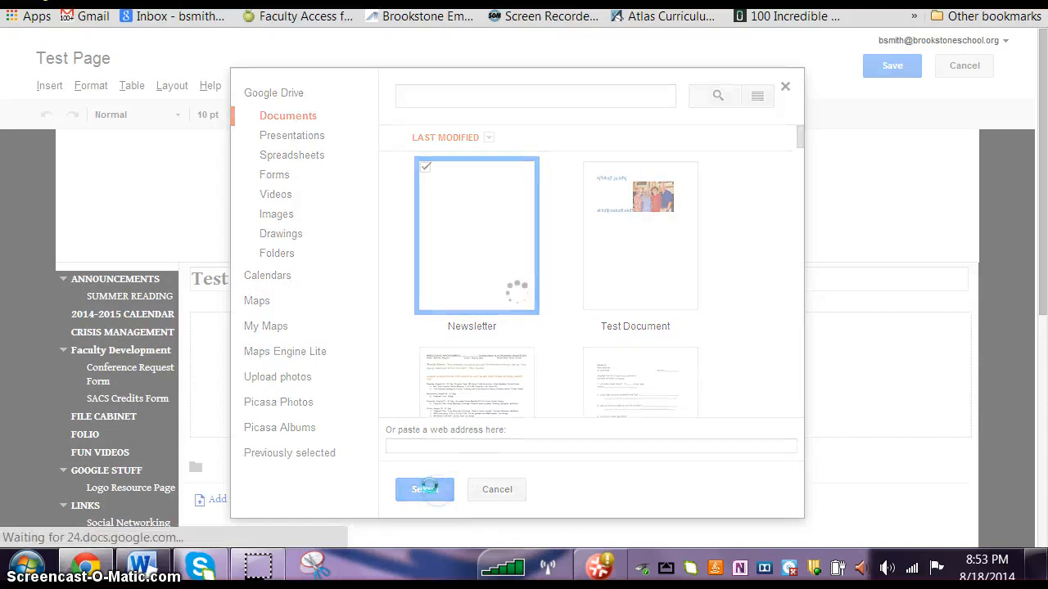
{"action": "left_click", "coordinate": [361, 403]}
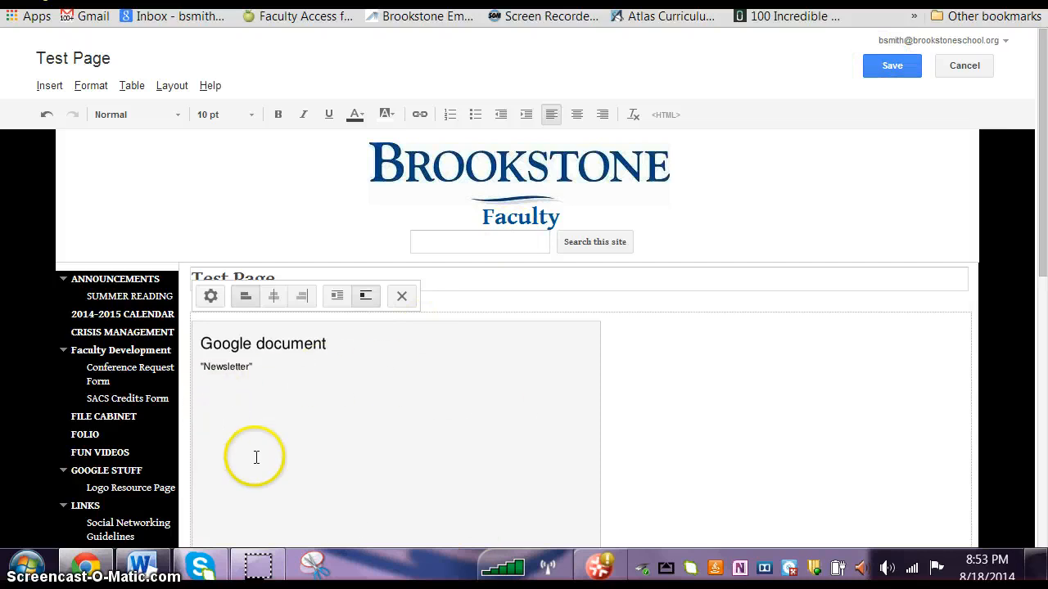
Step: Save Test Page and look over the embedded newsletter on the published page
{"action": "left_click", "coordinate": [884, 68]}
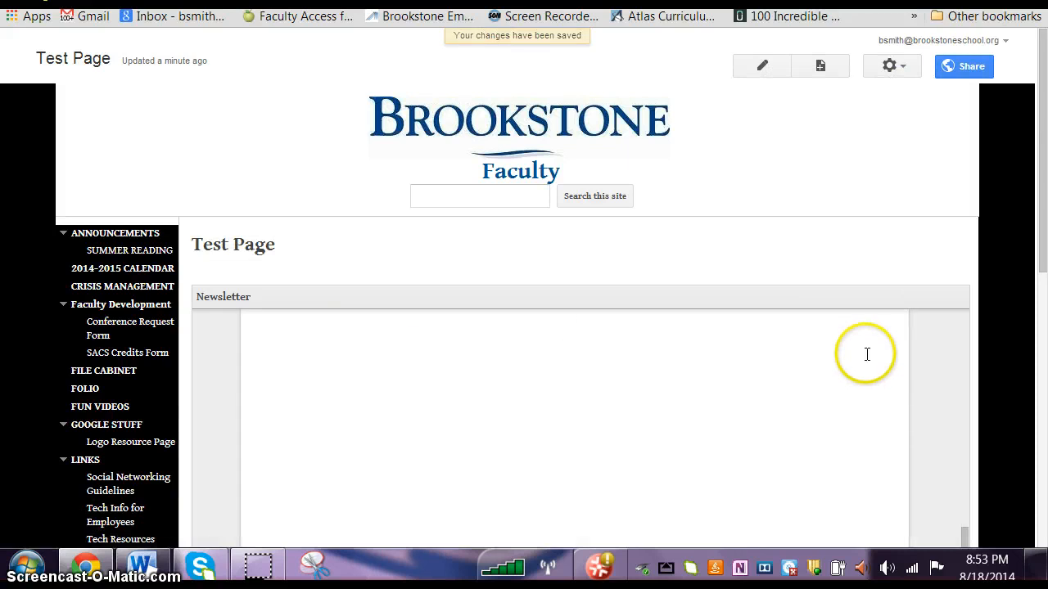
{"action": "scroll", "coordinate": [868, 354], "scroll_direction": "up", "scroll_amount": 1}
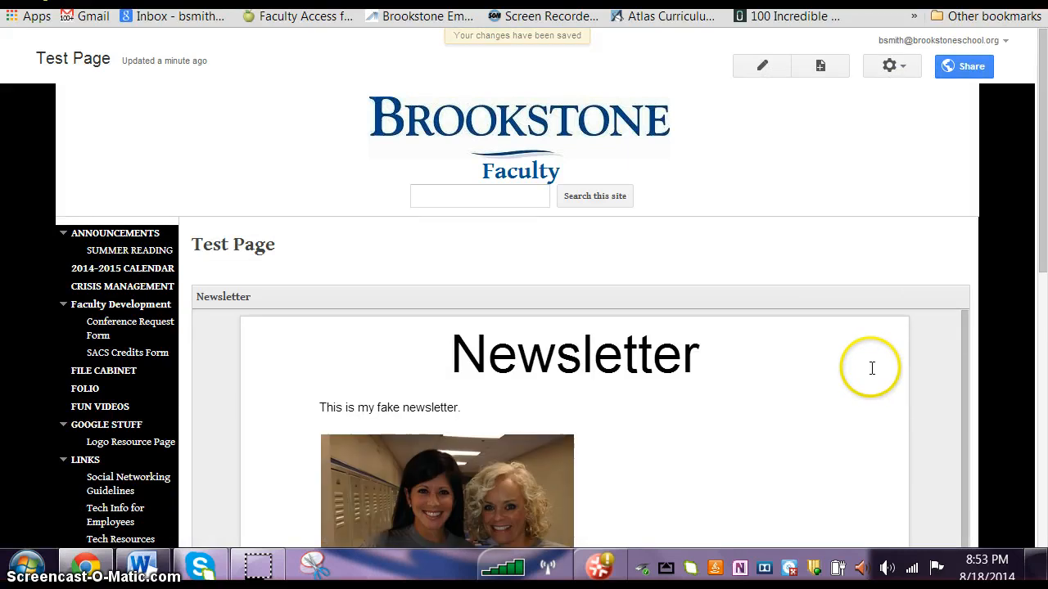
{"action": "left_click_drag", "start_coordinate": [1041, 176], "coordinate": [1031, 347]}
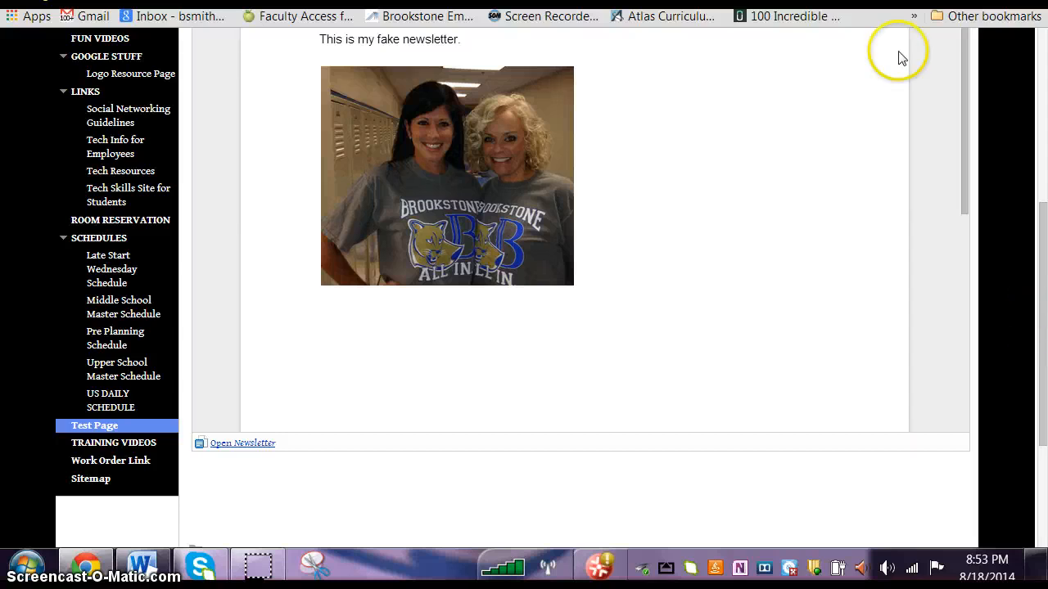
{"action": "scroll", "coordinate": [816, 145], "scroll_direction": "up", "scroll_amount": 5}
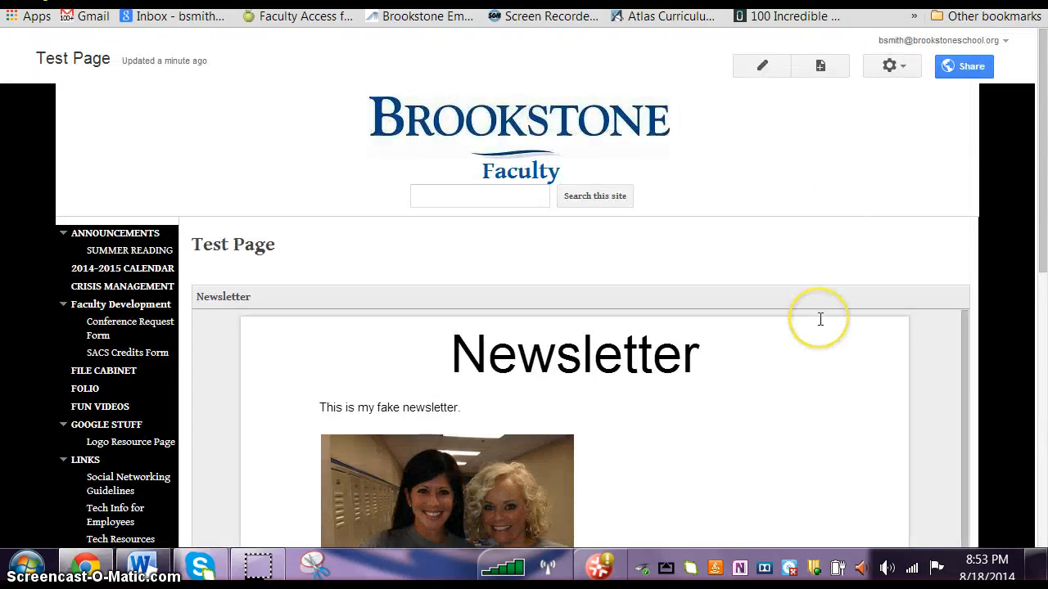